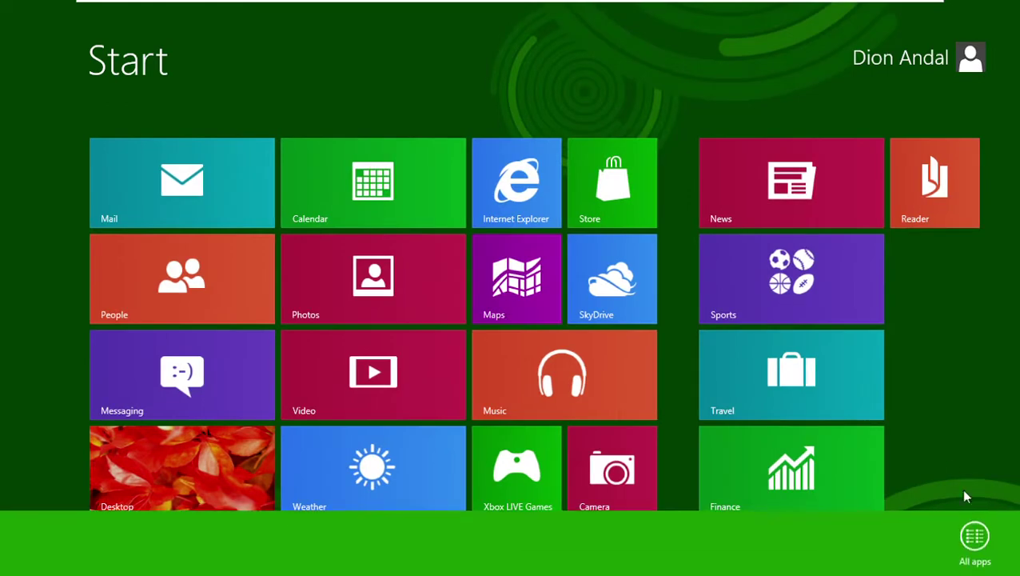
- Show the full list of installed apps and look through the Windows Accessories and Windows System groups
click(973, 534)
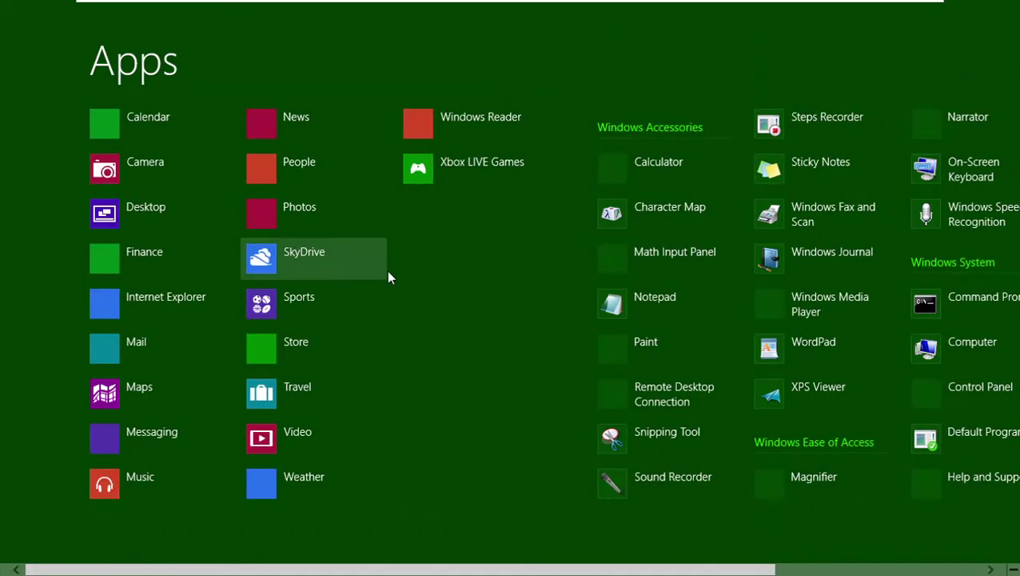
scroll(387, 276, down, 3)
scroll(387, 276, up, 3)
scroll(388, 277, down, 3)
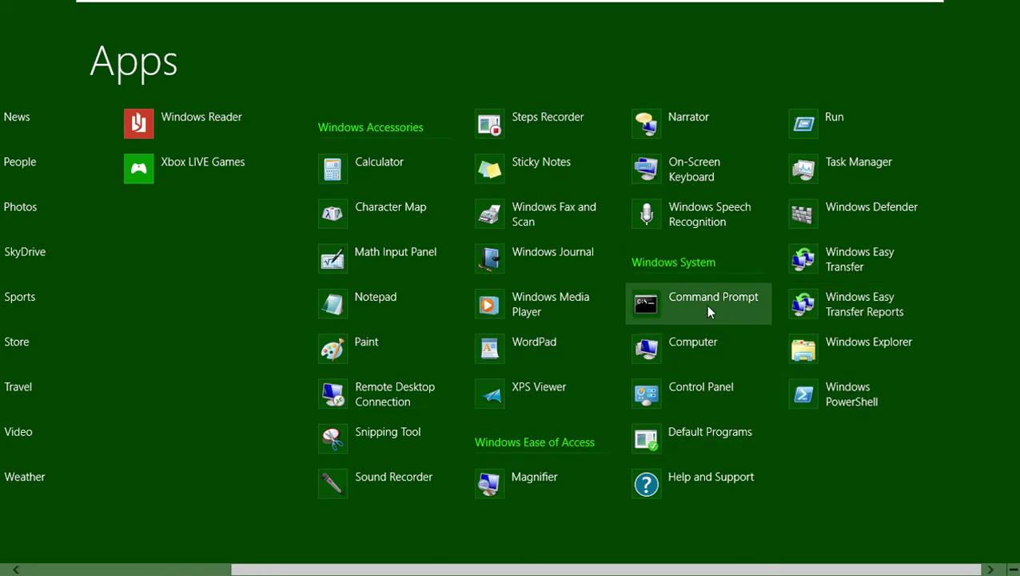
scroll(705, 305, up, 5)
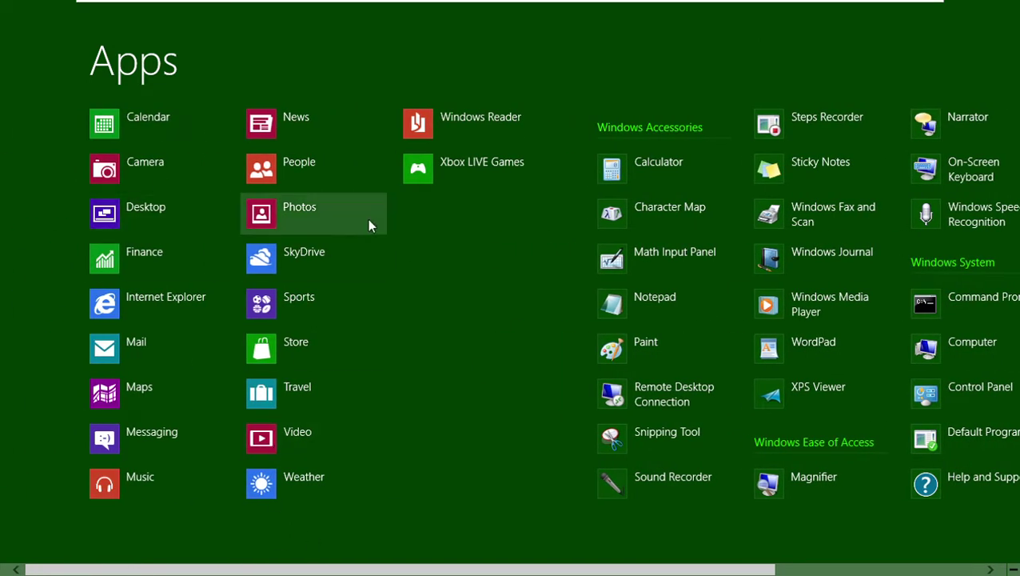
- Open Internet Explorer, accept its recommended security and compatibility settings, and return to the Start screen
click(178, 286)
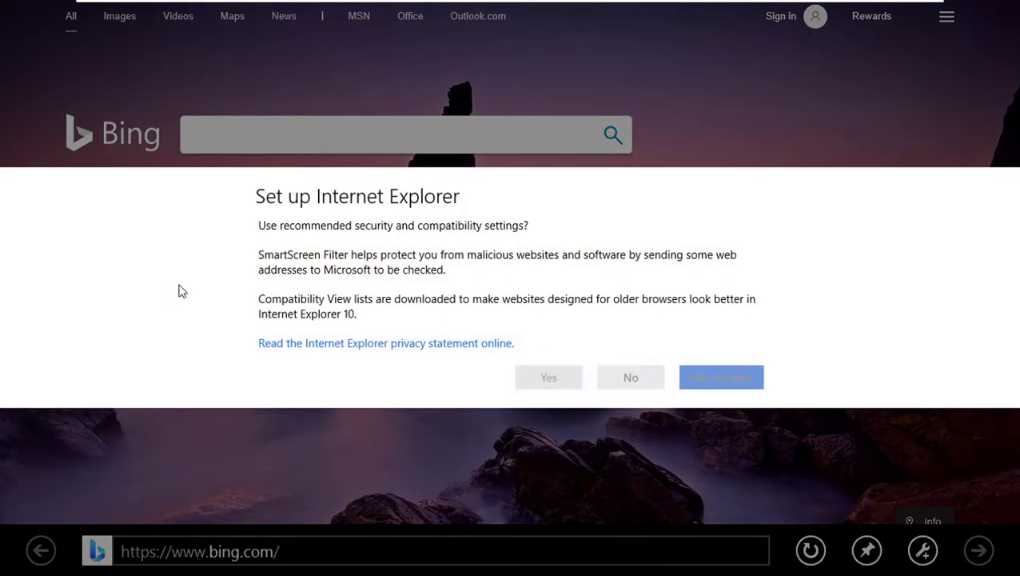
click(576, 378)
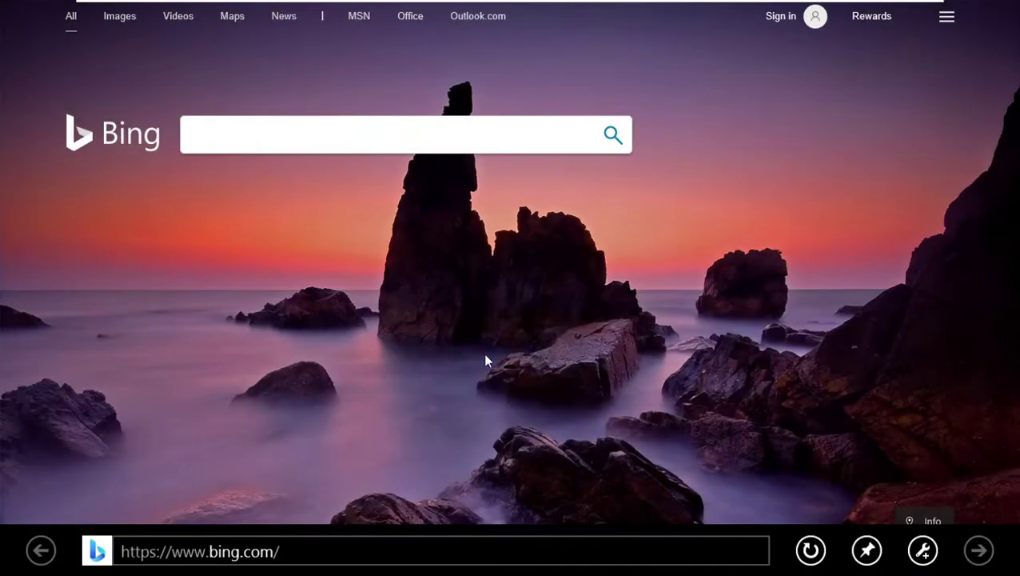
key(super)
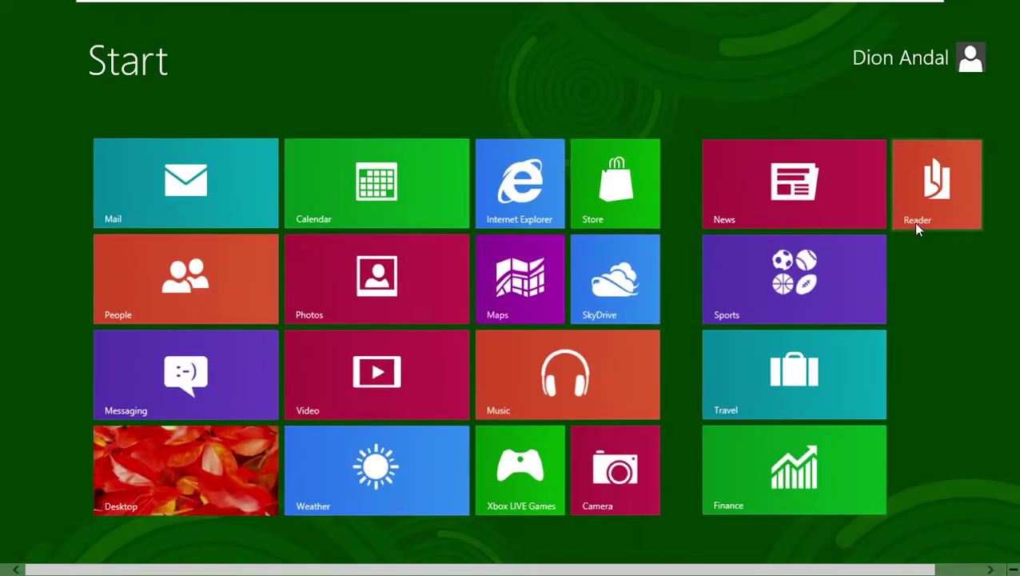
- Open the full PC settings from the Start screen
right_click(935, 299)
mouse_move(1018, 572)
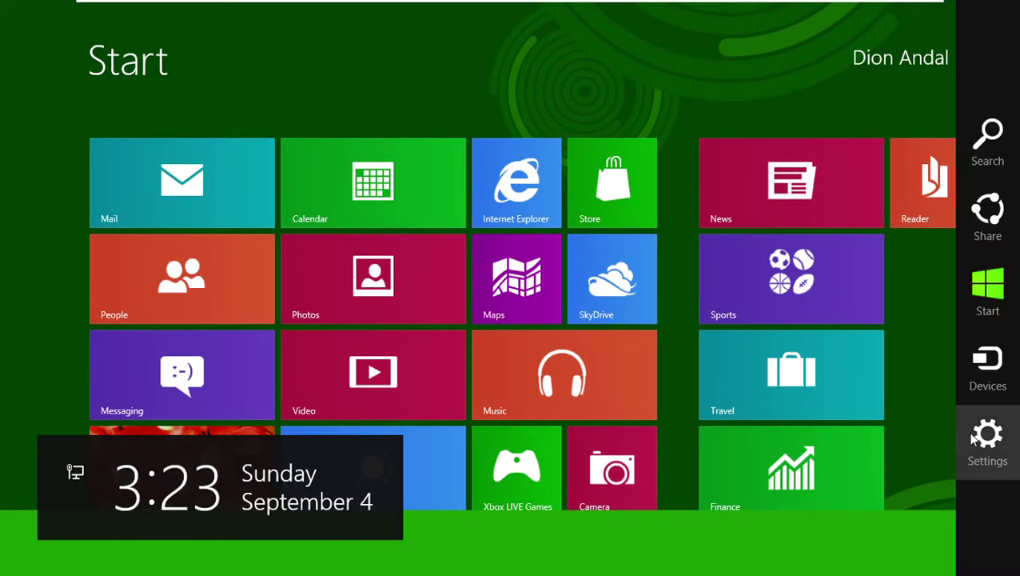
click(986, 432)
click(891, 549)
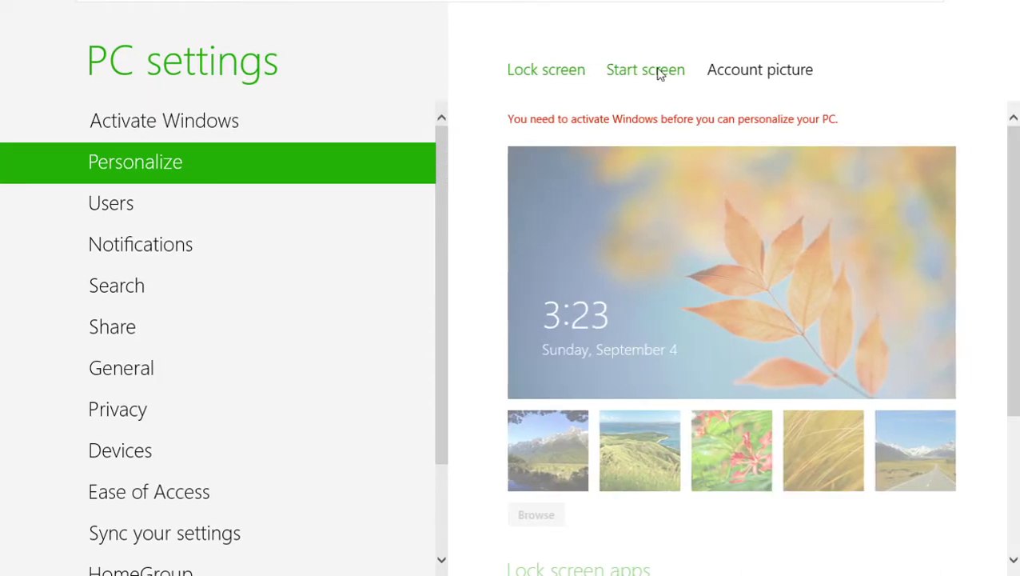
- View the Start screen and Account picture personalization pages, ending back on the Lock screen page
click(661, 75)
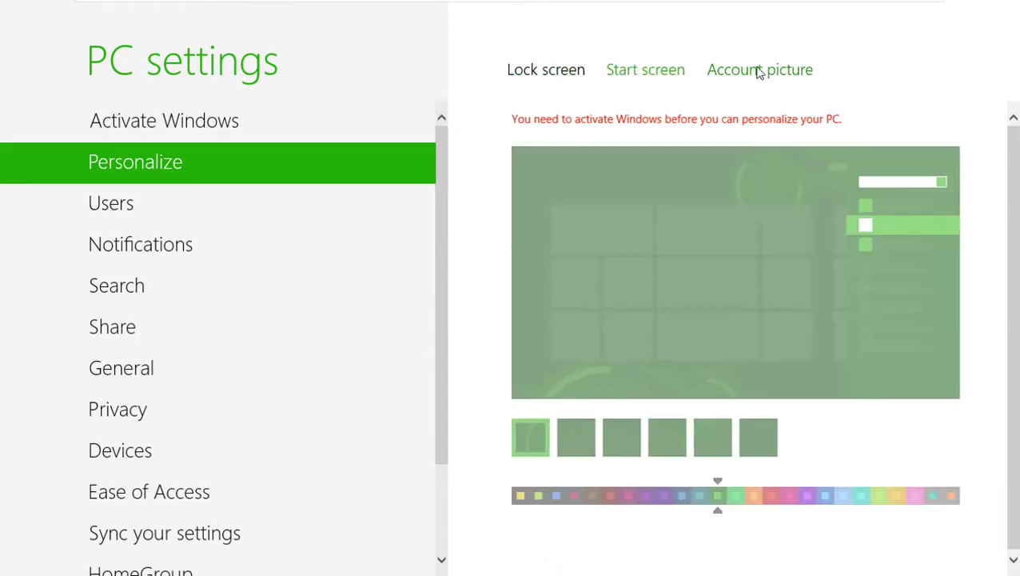
click(758, 70)
click(583, 77)
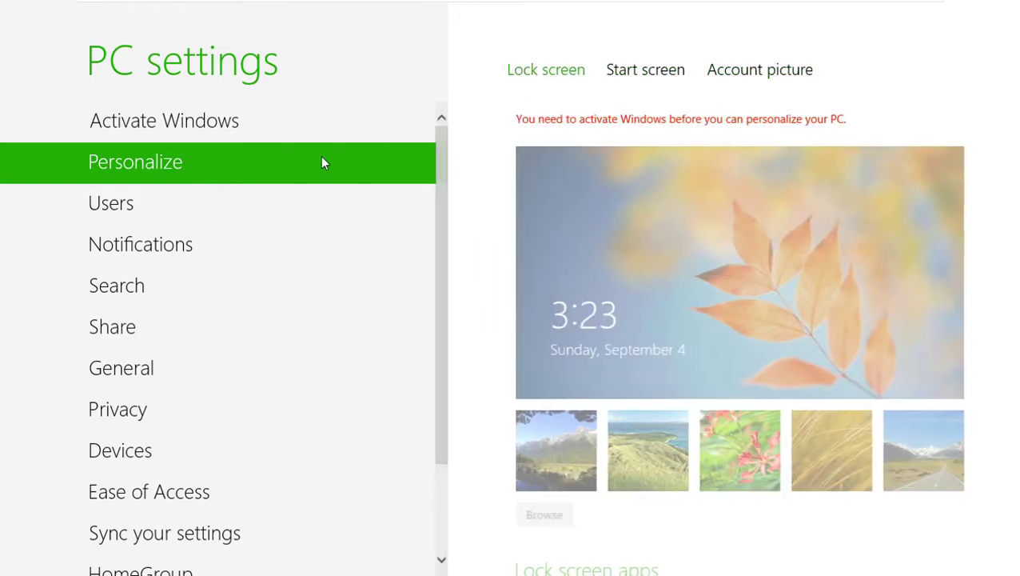
- Look through the Users, Notifications, Search and Share settings and show the General category
click(307, 196)
click(353, 242)
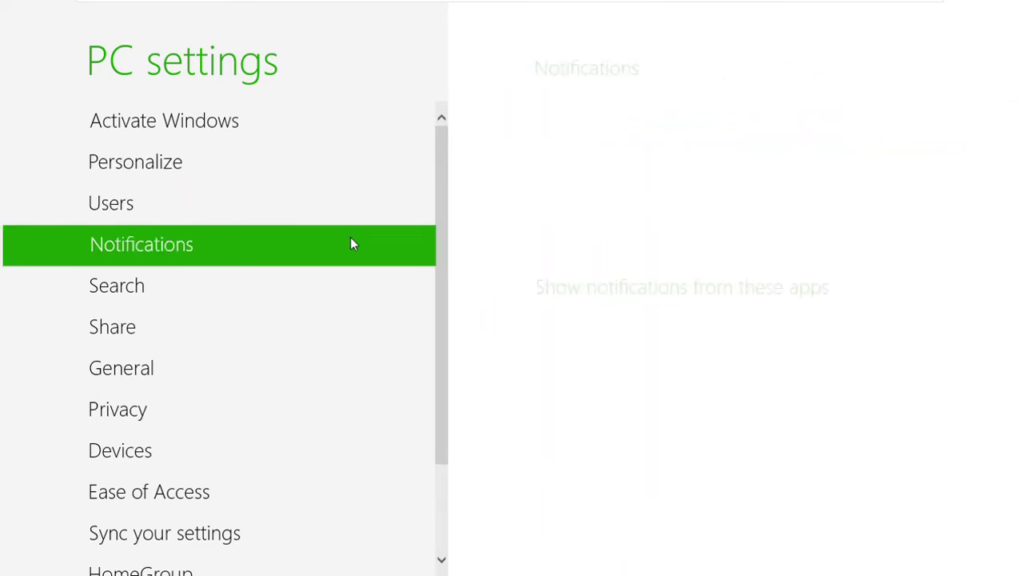
click(349, 281)
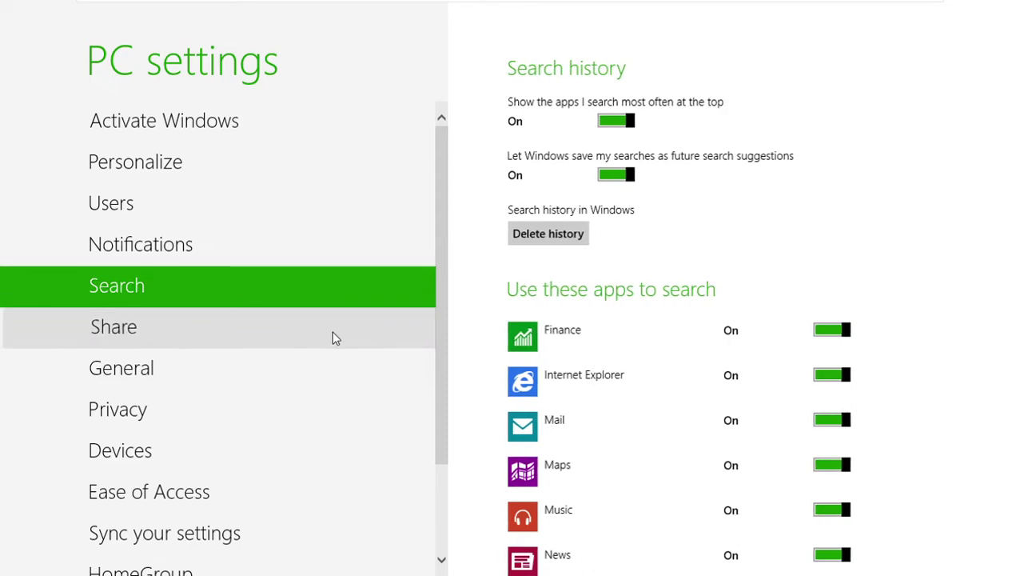
click(335, 334)
click(333, 370)
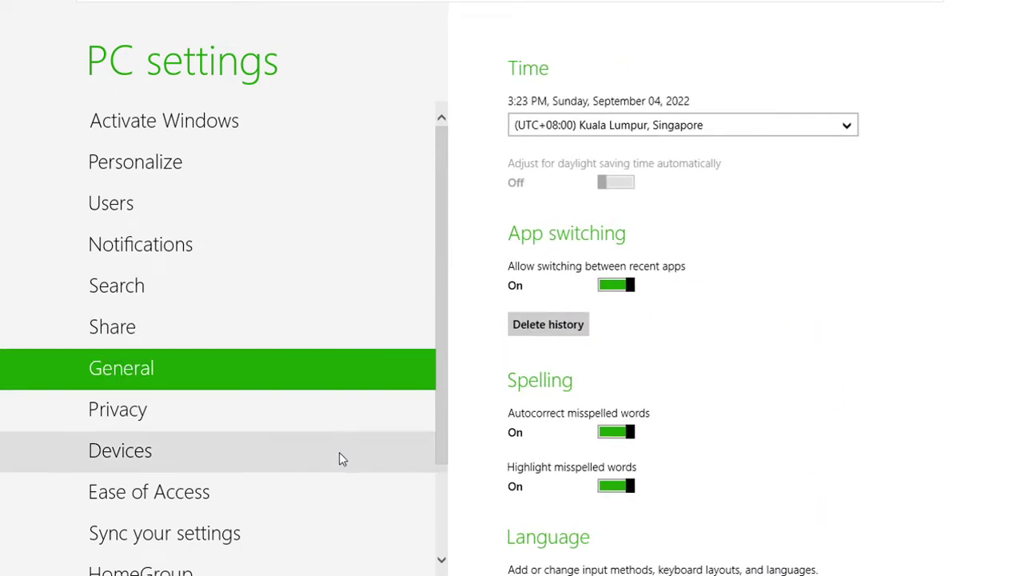
- Review the General settings down to Advanced startup and check the time zone choices without changing them
scroll(610, 250, down, 6)
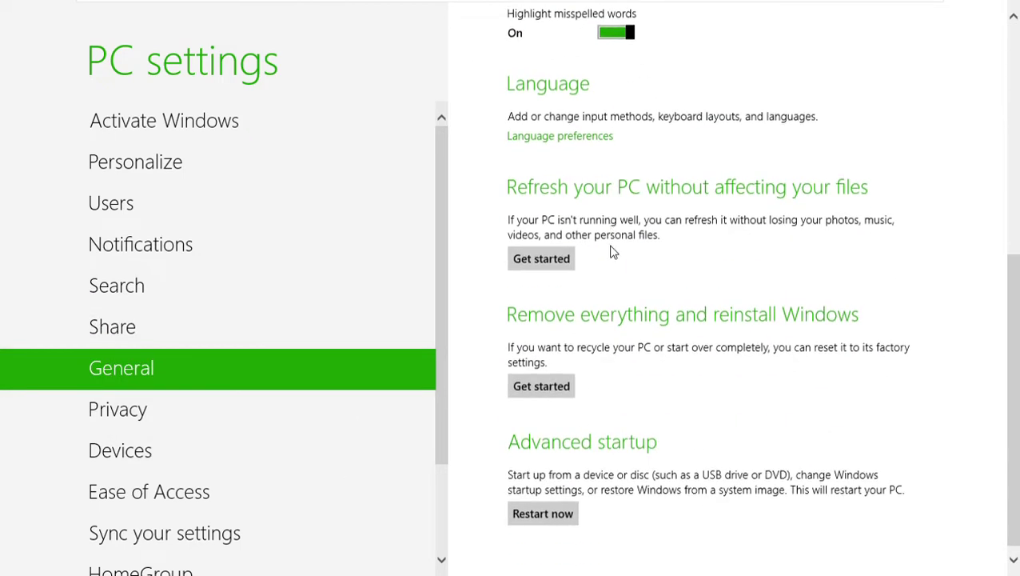
scroll(612, 252, up, 6)
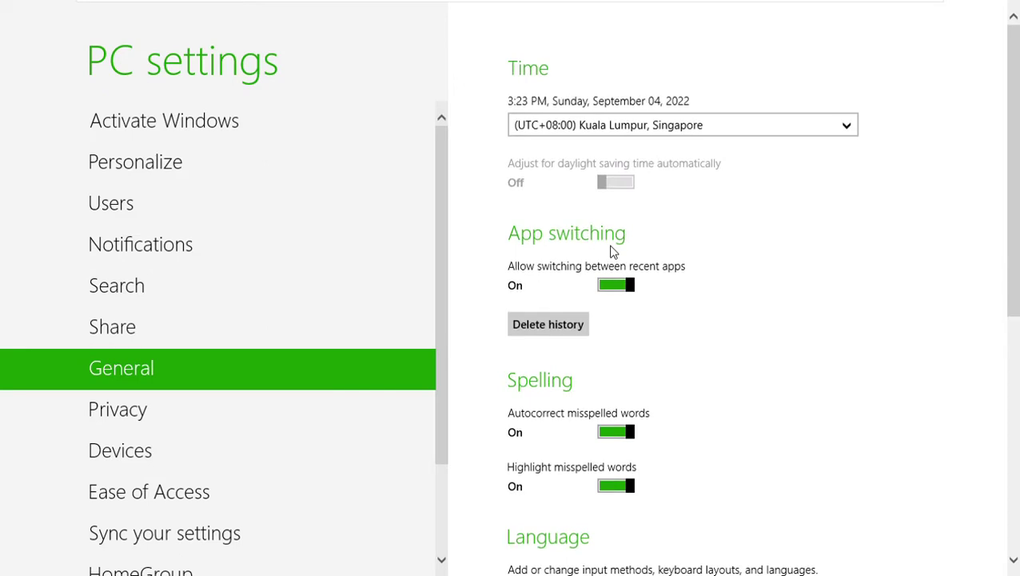
click(666, 125)
click(911, 326)
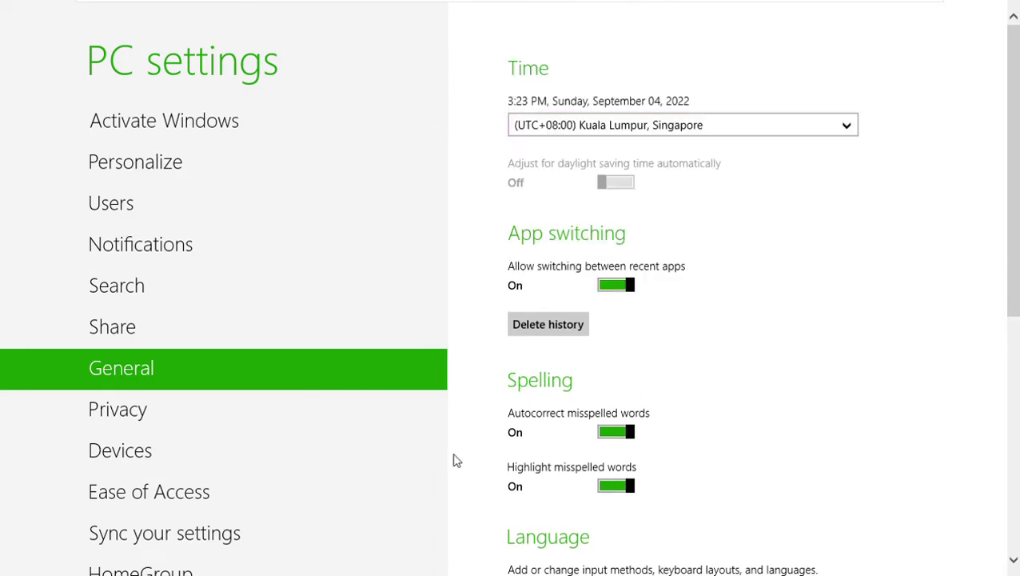
- View the Privacy settings and the list of connected devices
click(397, 418)
click(310, 464)
scroll(307, 459, down, 2)
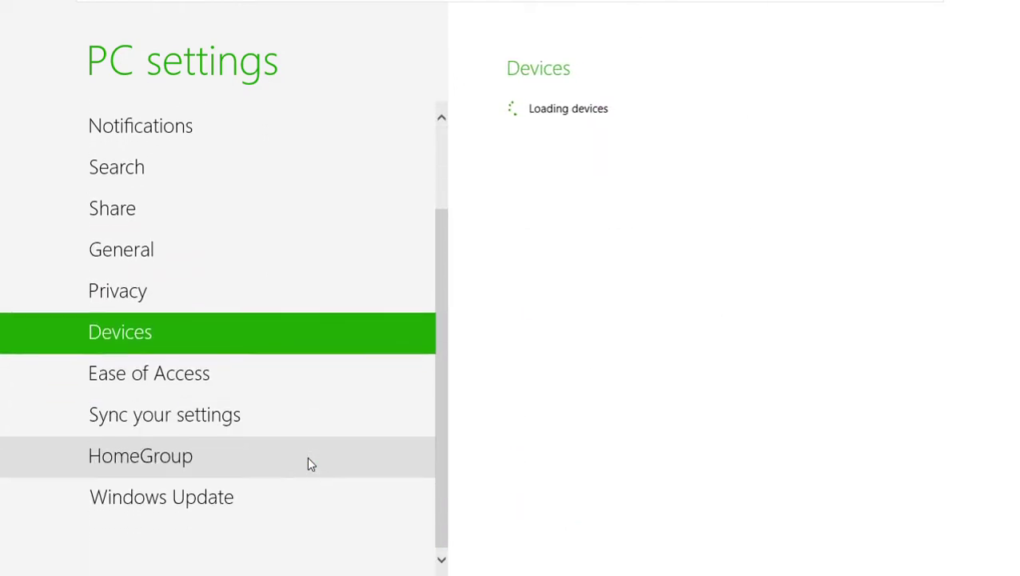
scroll(307, 452, up, 1)
scroll(303, 430, down, 1)
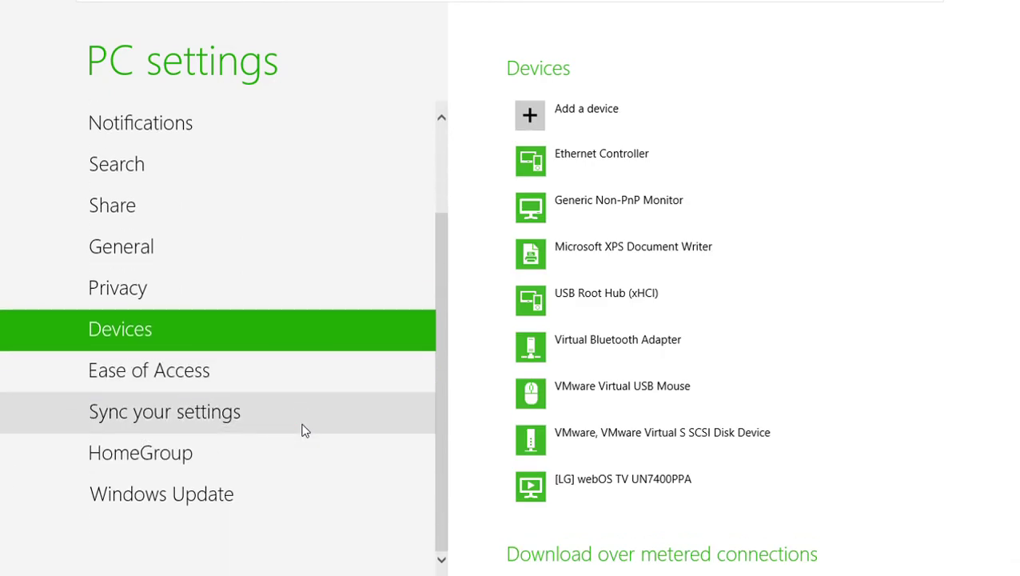
- View the Ease of Access, Sync your settings, HomeGroup and Windows Update settings
click(307, 370)
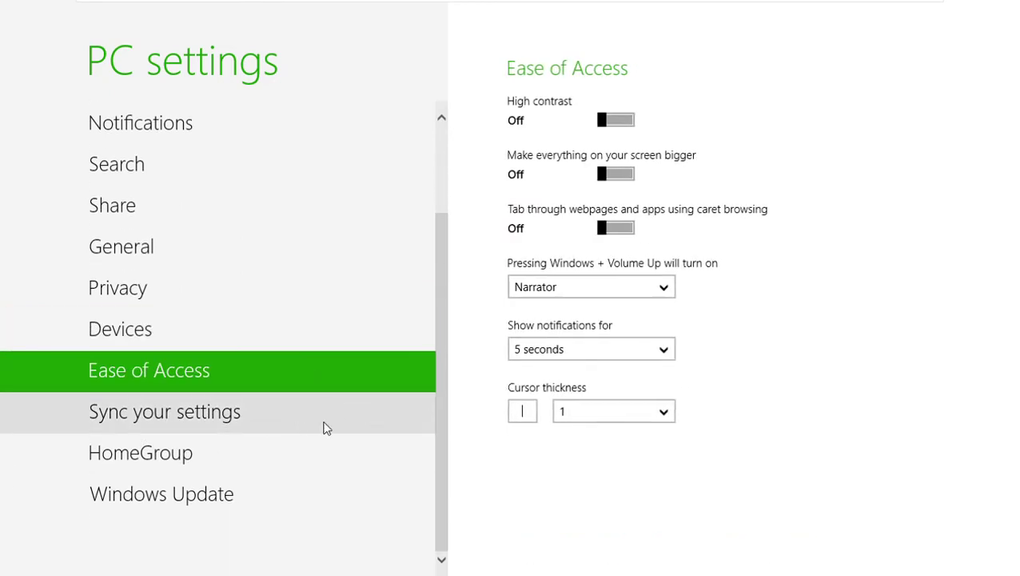
click(328, 406)
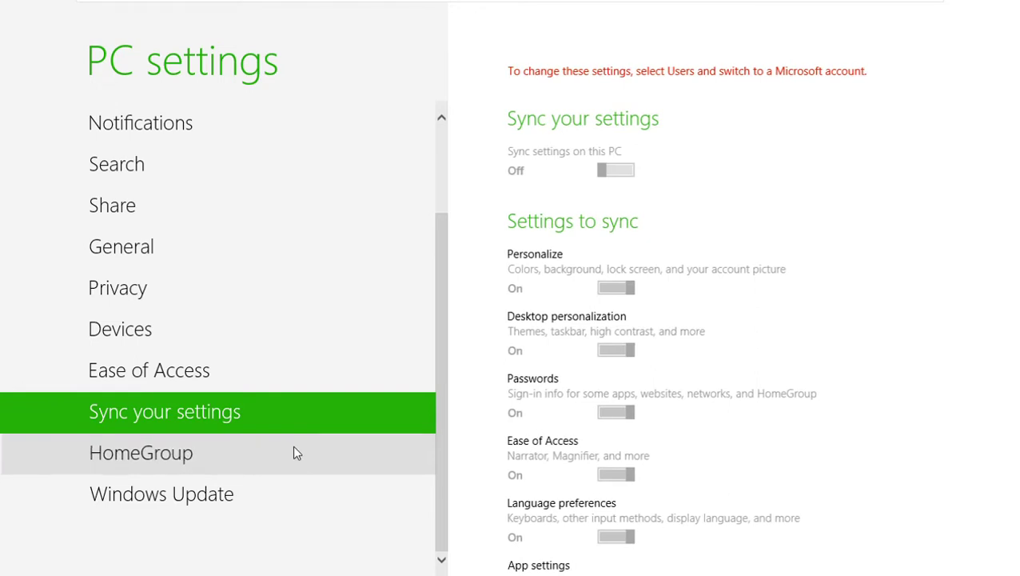
click(293, 447)
click(260, 494)
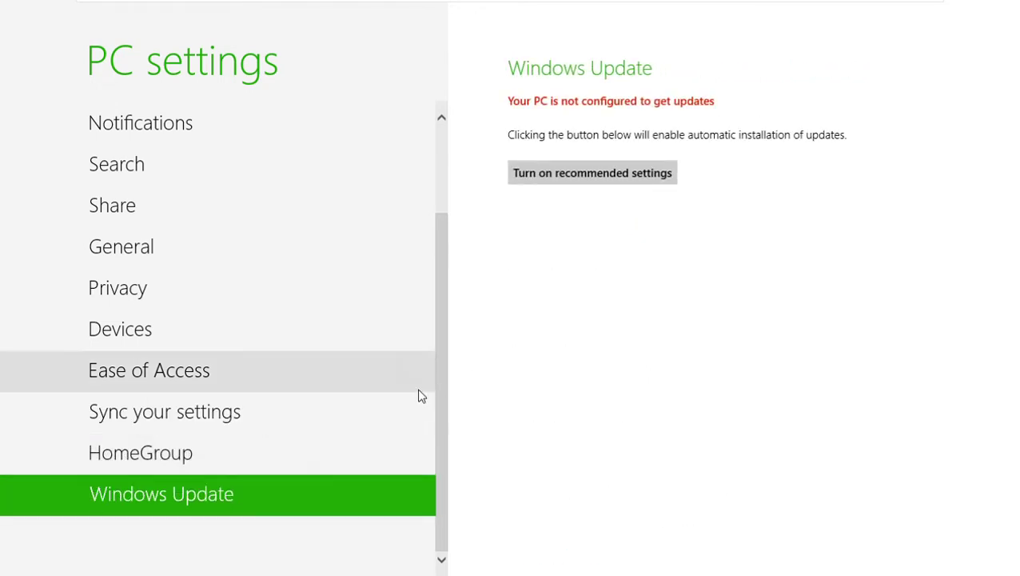
- Leave PC settings for the desktop and open Control Panel
key(super)
click(225, 478)
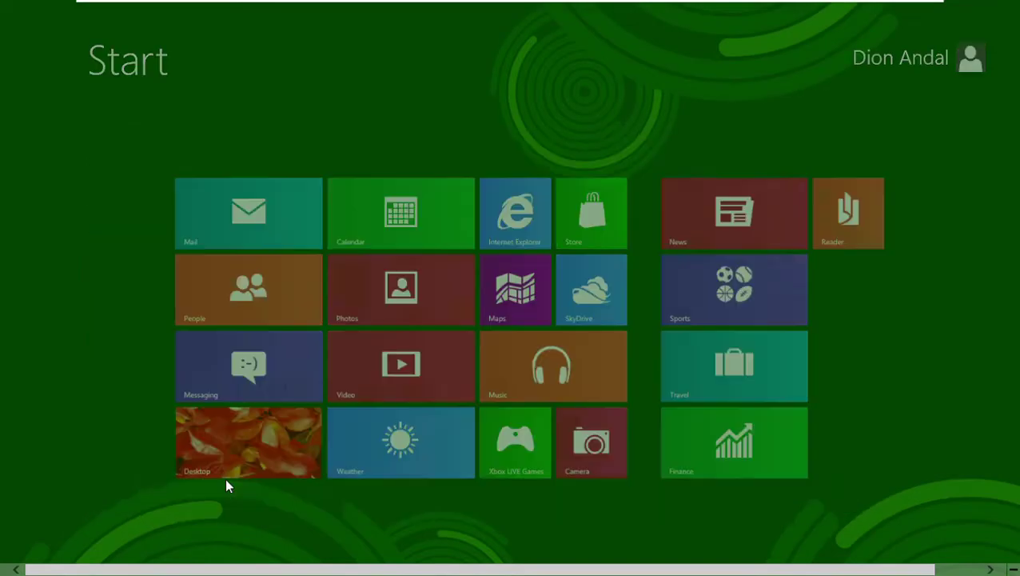
key(super+x)
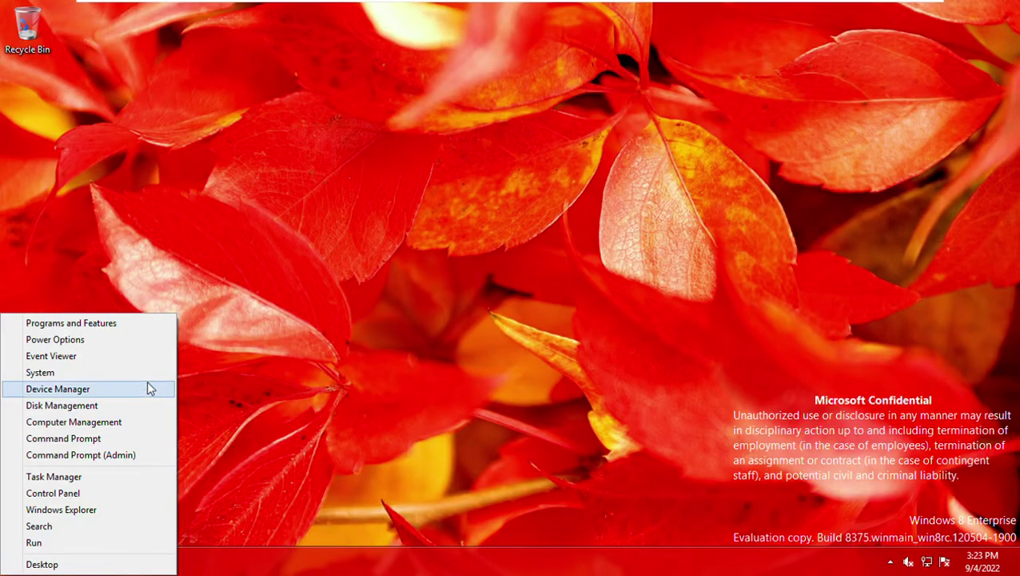
click(116, 494)
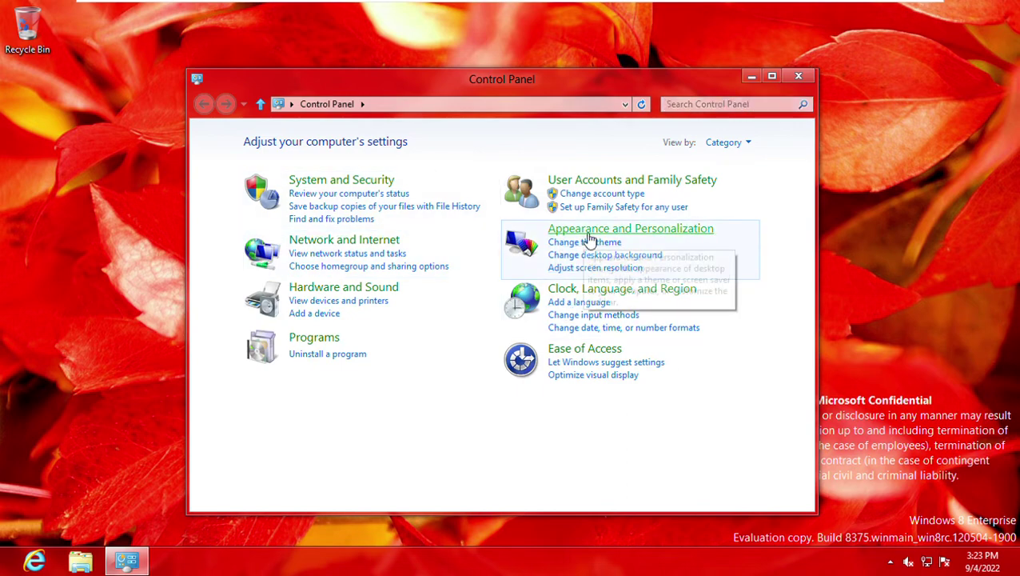
- Open the Window Color settings in the Personalization section of Appearance and Personalization
click(584, 232)
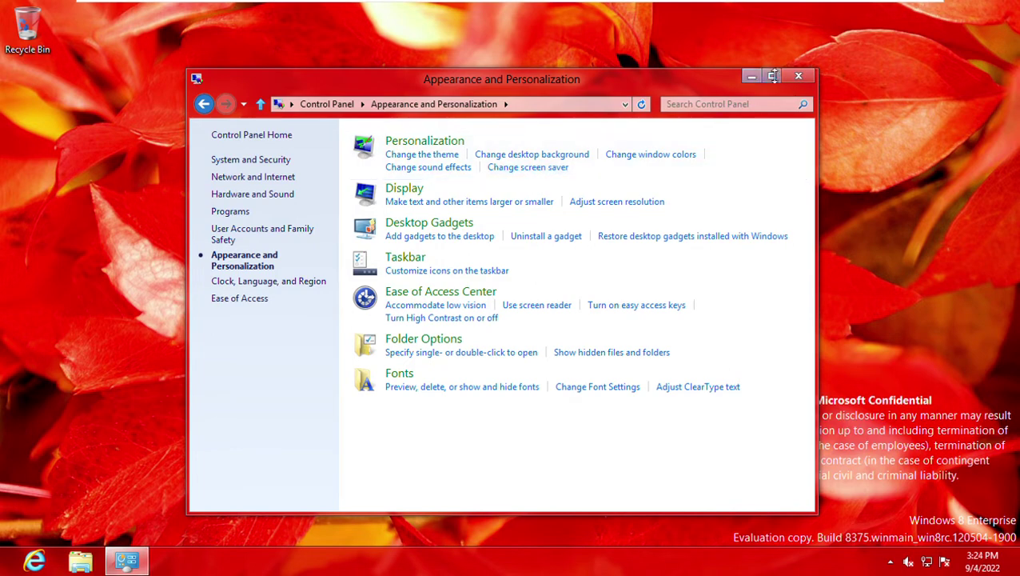
click(459, 142)
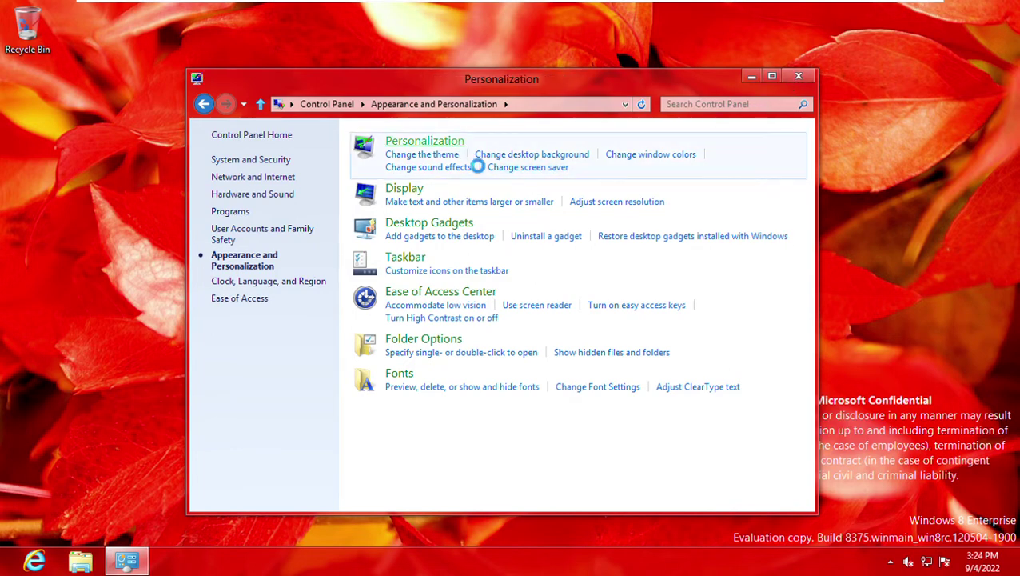
click(525, 481)
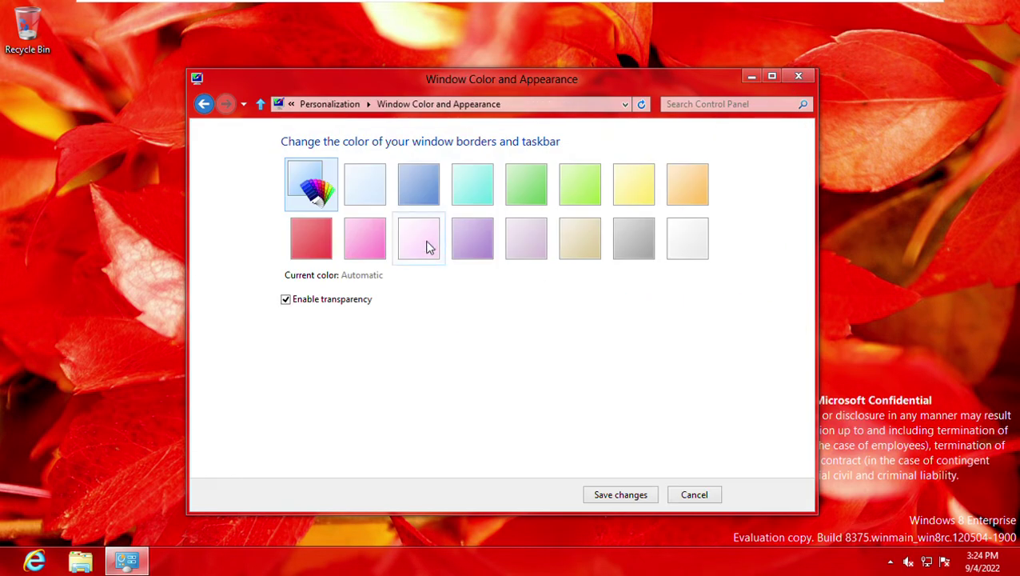
- Preview the preset window border and taskbar colors from Twilight through Frost, reselect Automatic, and leave without saving
click(422, 184)
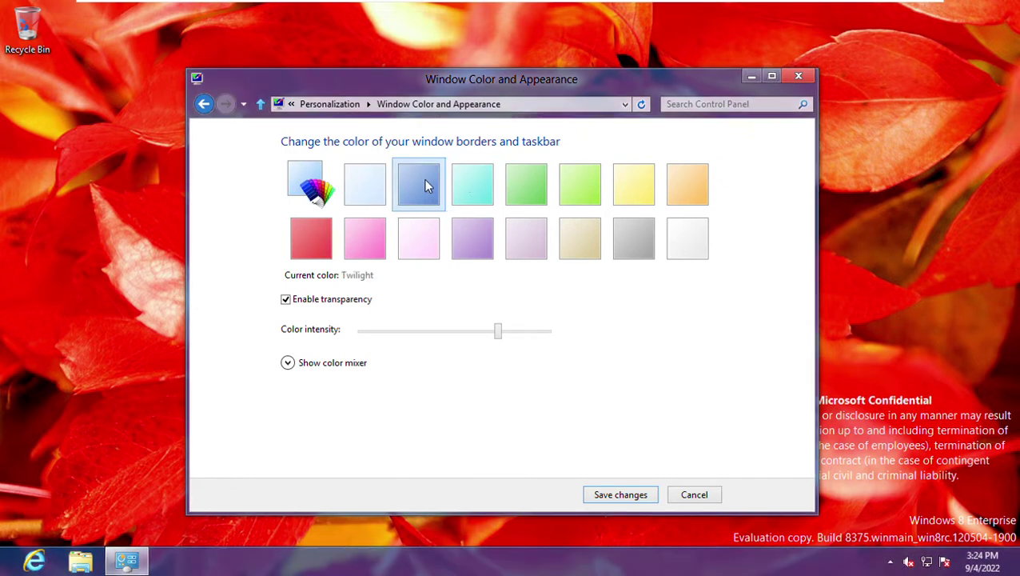
click(485, 181)
click(529, 180)
click(573, 181)
click(635, 183)
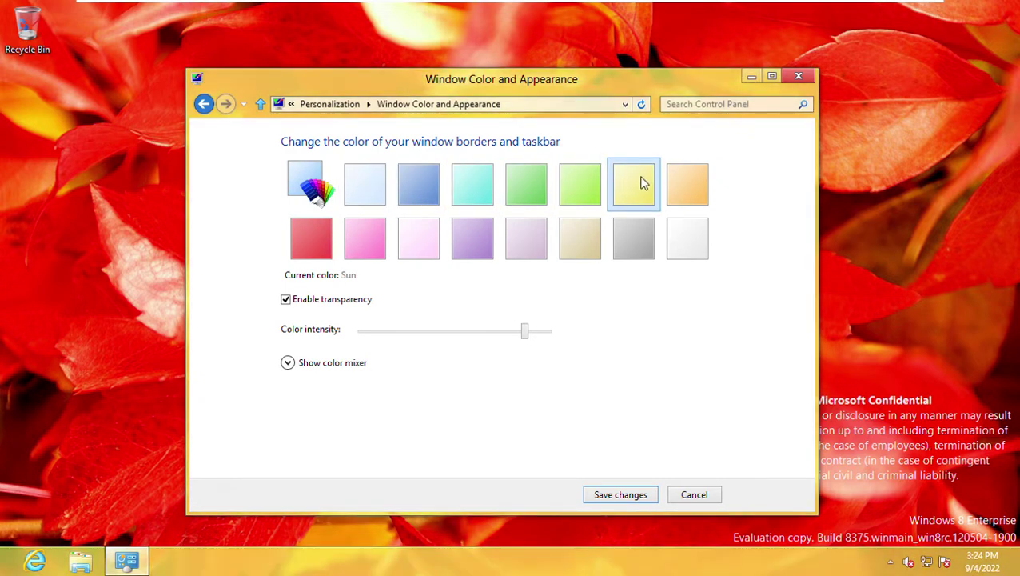
click(683, 183)
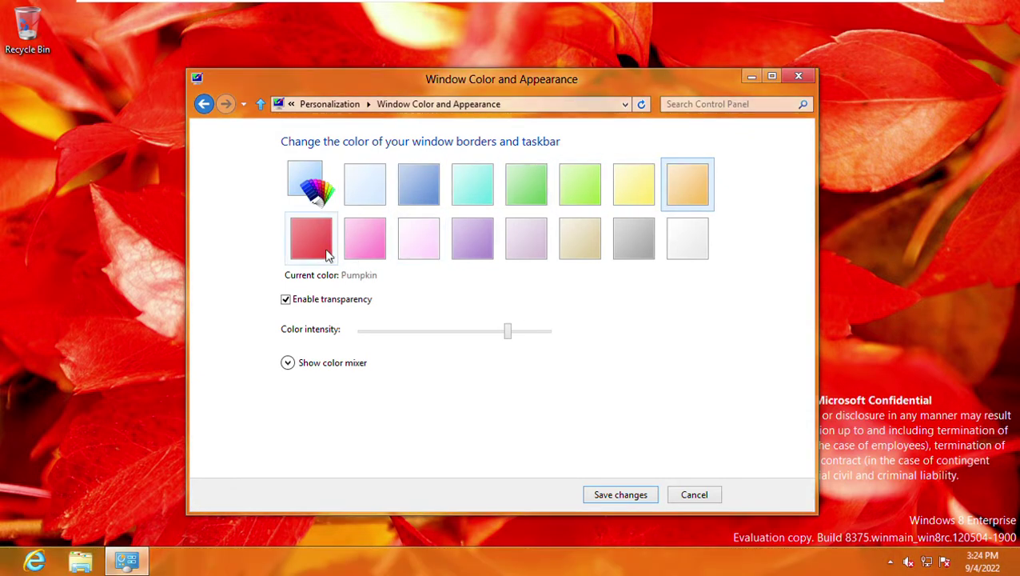
click(324, 255)
click(378, 240)
click(435, 239)
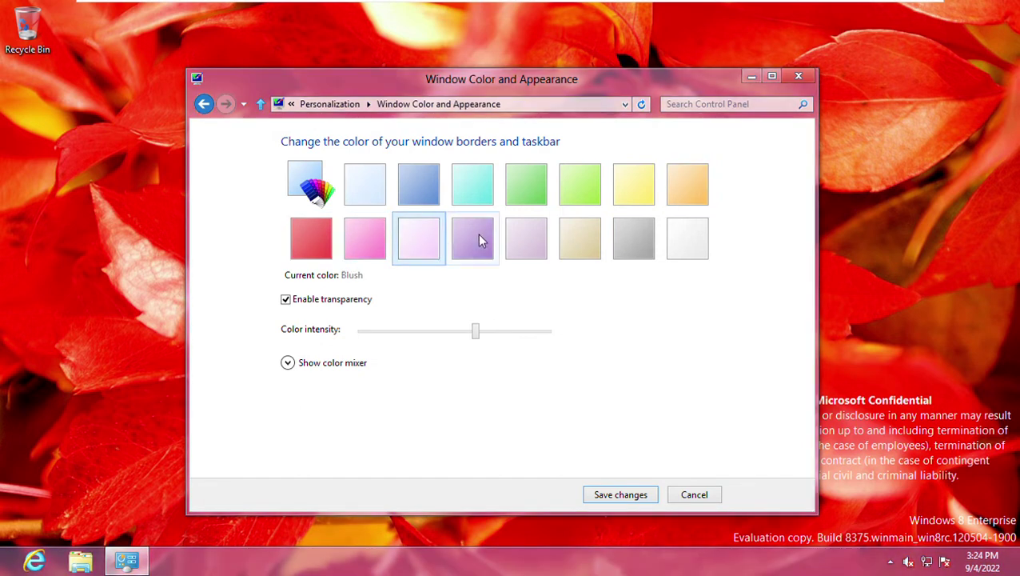
click(480, 239)
click(512, 239)
click(596, 237)
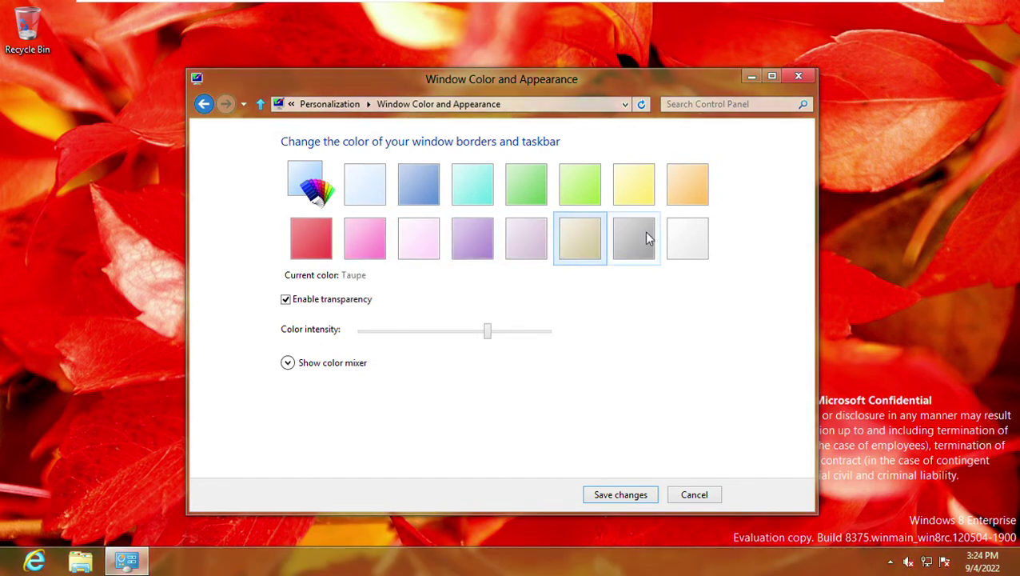
click(644, 233)
click(692, 244)
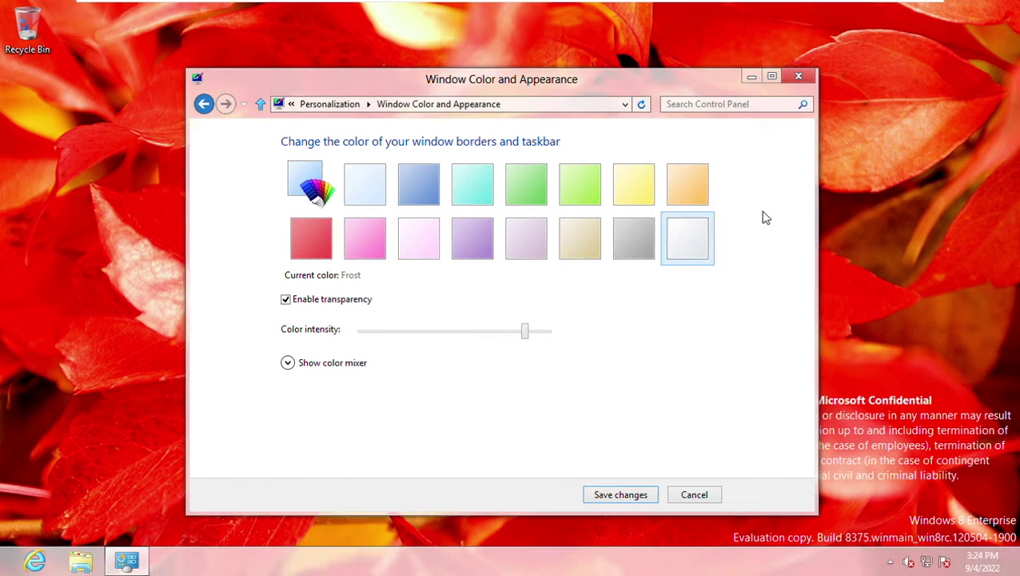
click(296, 186)
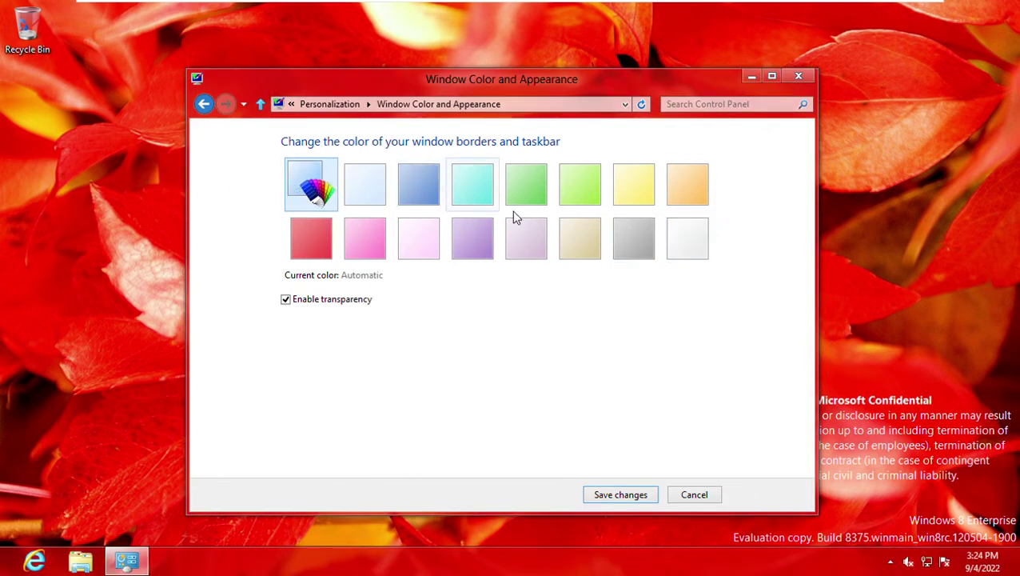
click(689, 495)
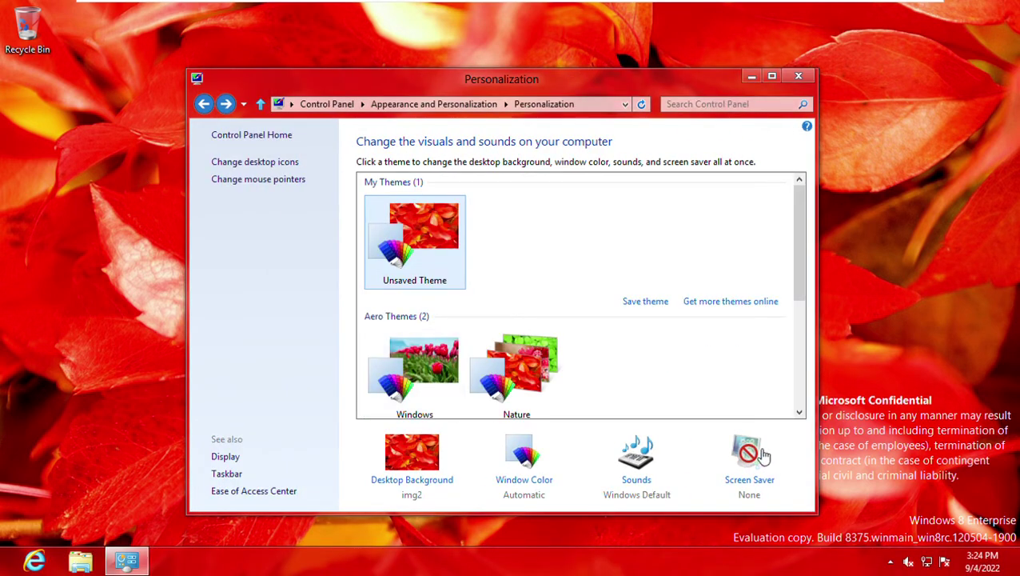
- Open the Sound settings, check the sounds assigned to Asterisk and Calendar Reminder, and view the available sound schemes
click(637, 472)
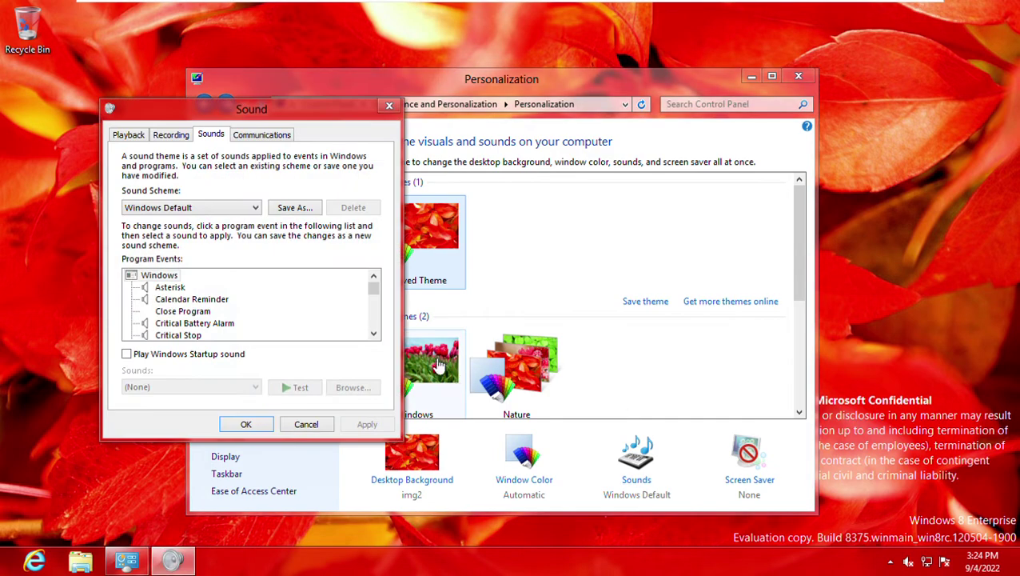
click(170, 287)
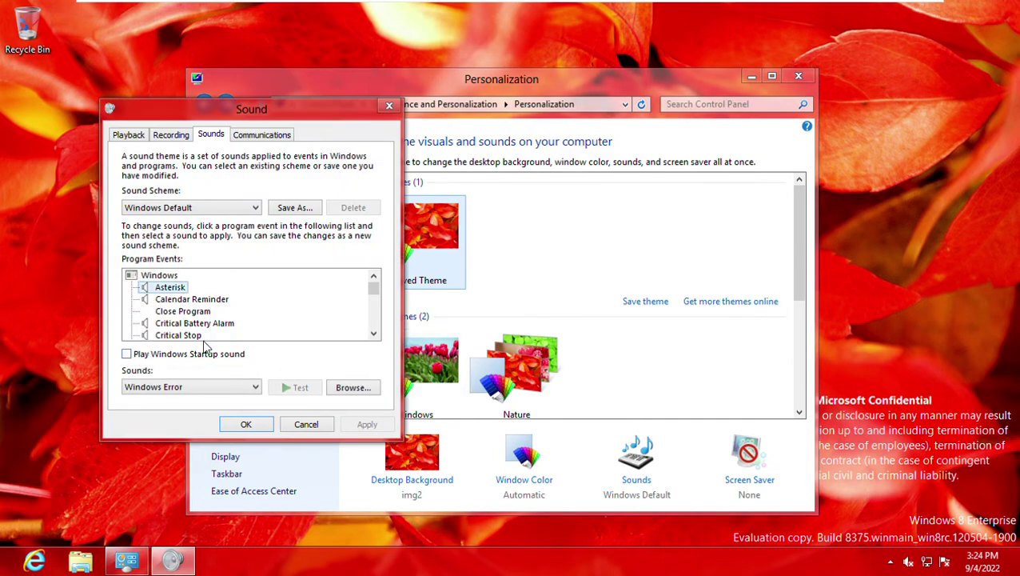
click(188, 301)
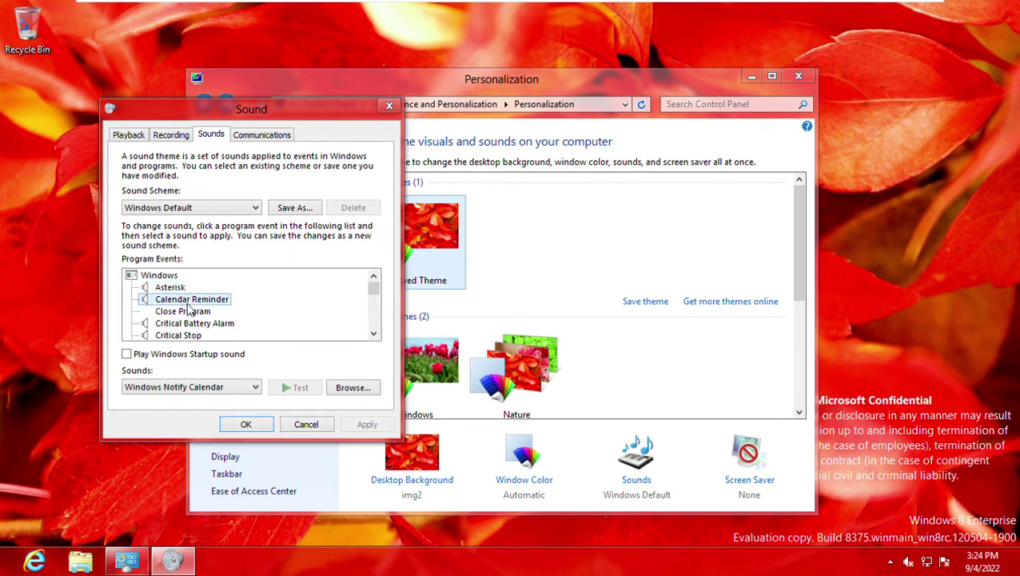
click(170, 288)
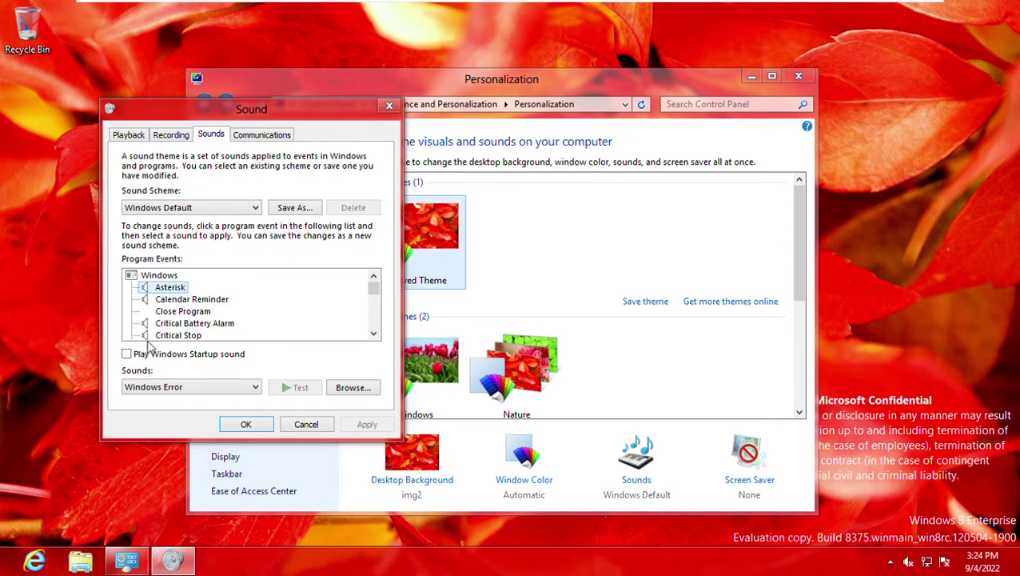
click(250, 209)
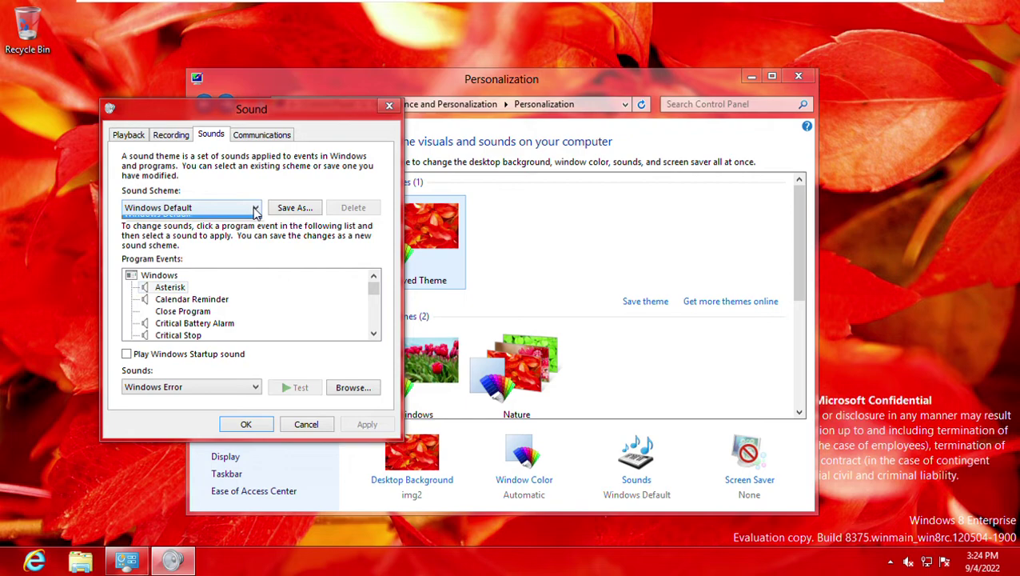
- View the Playback, Recording and Communications sound settings, and return to the program event sounds
click(139, 136)
click(139, 136)
click(160, 136)
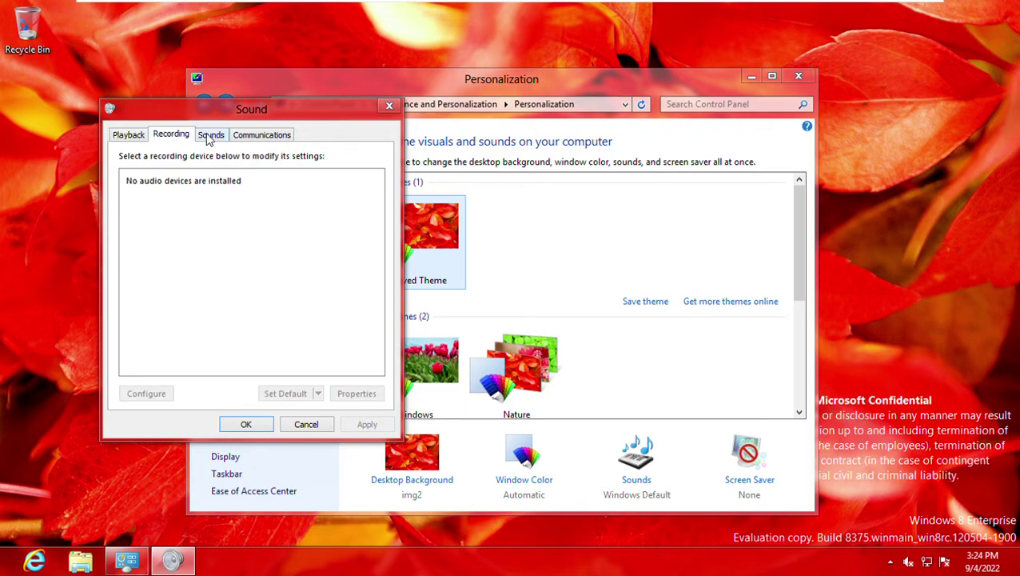
click(210, 136)
click(257, 138)
click(211, 136)
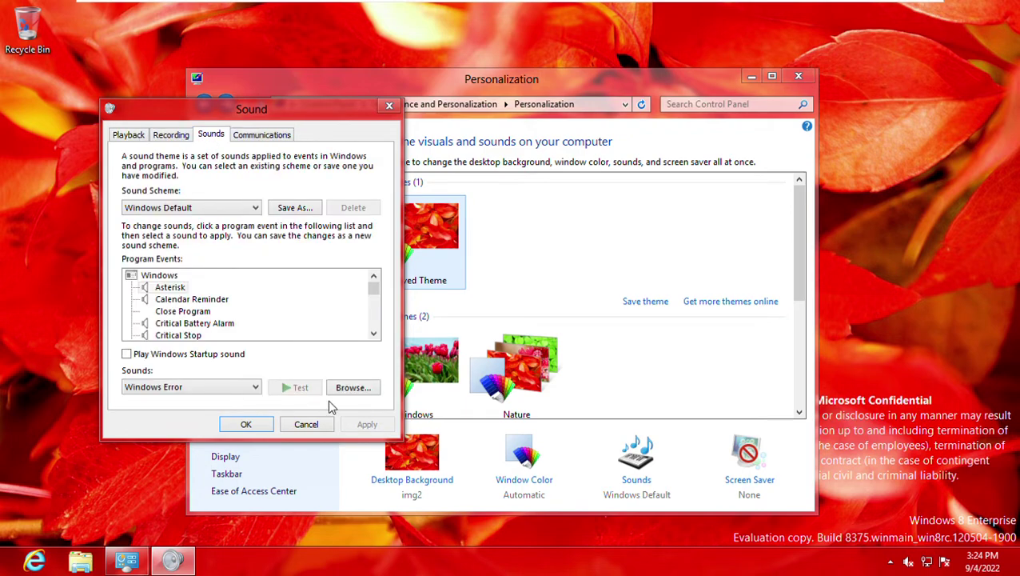
- Start and abort the audio troubleshooter, check the Critical Stop sound, and leave the Sound settings without saving
click(909, 562)
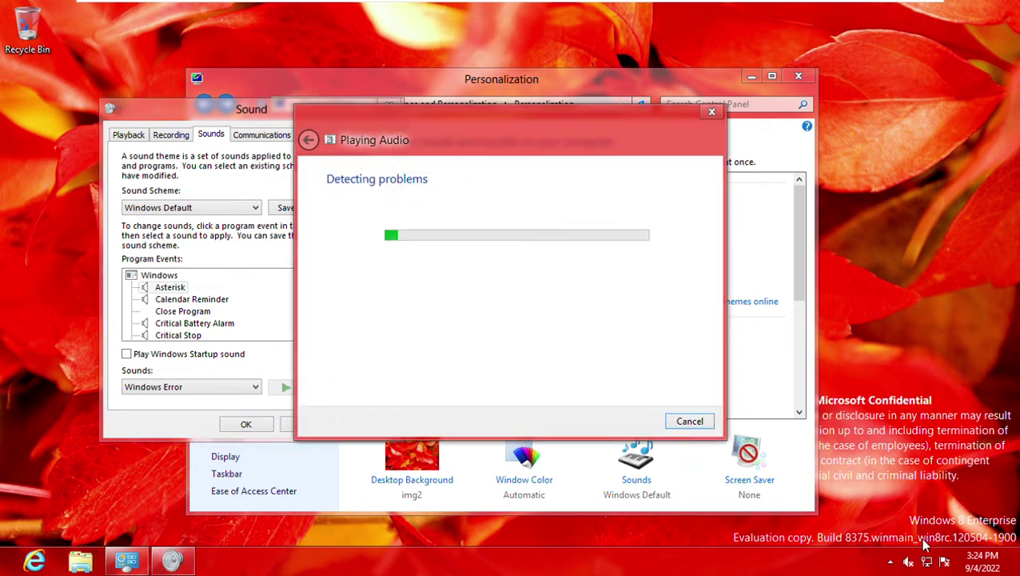
click(712, 111)
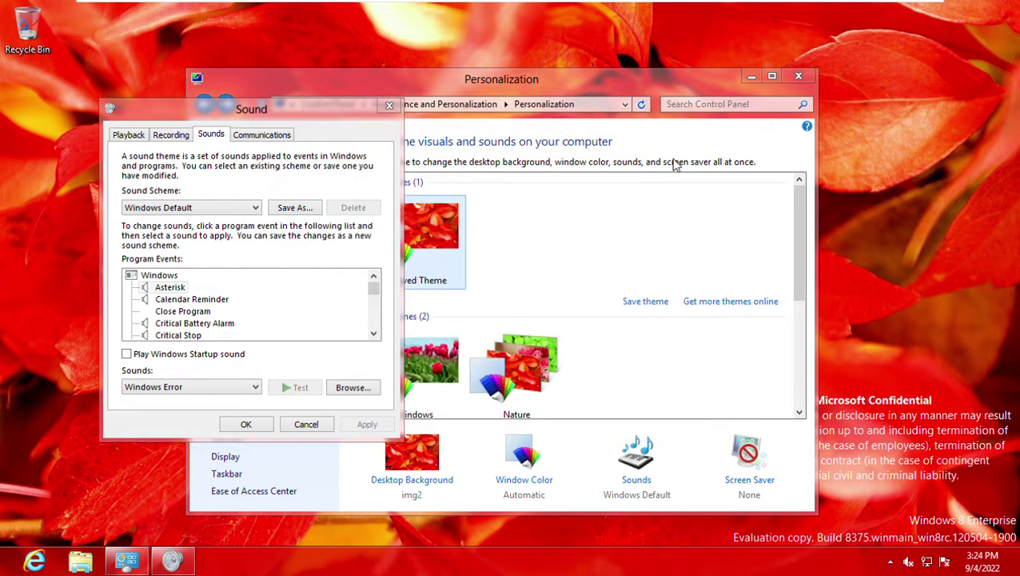
click(188, 336)
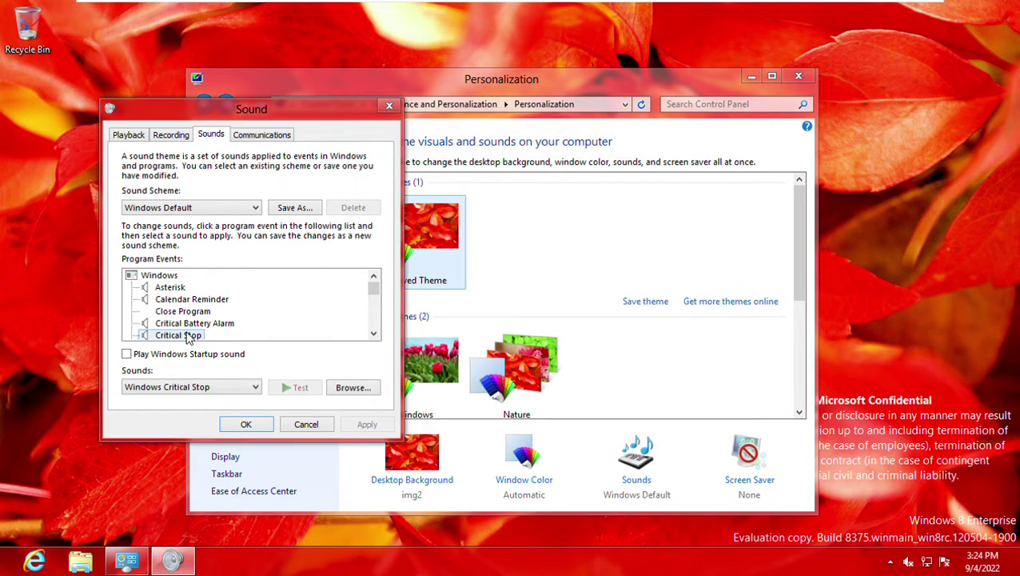
click(305, 425)
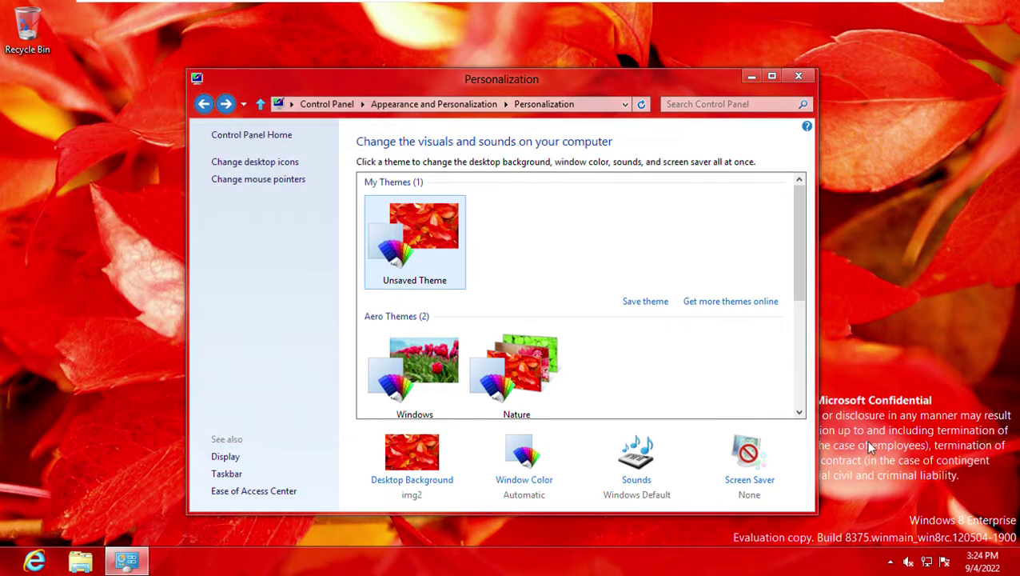
- Open the Screen Saver settings and preview the 3D Text and Blank screen savers full screen
click(752, 483)
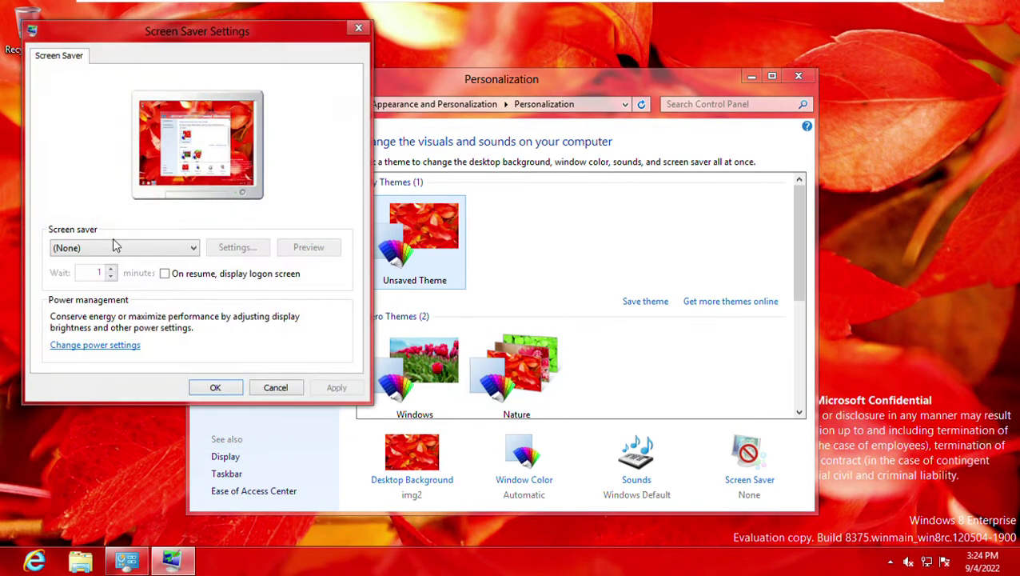
click(111, 248)
click(136, 276)
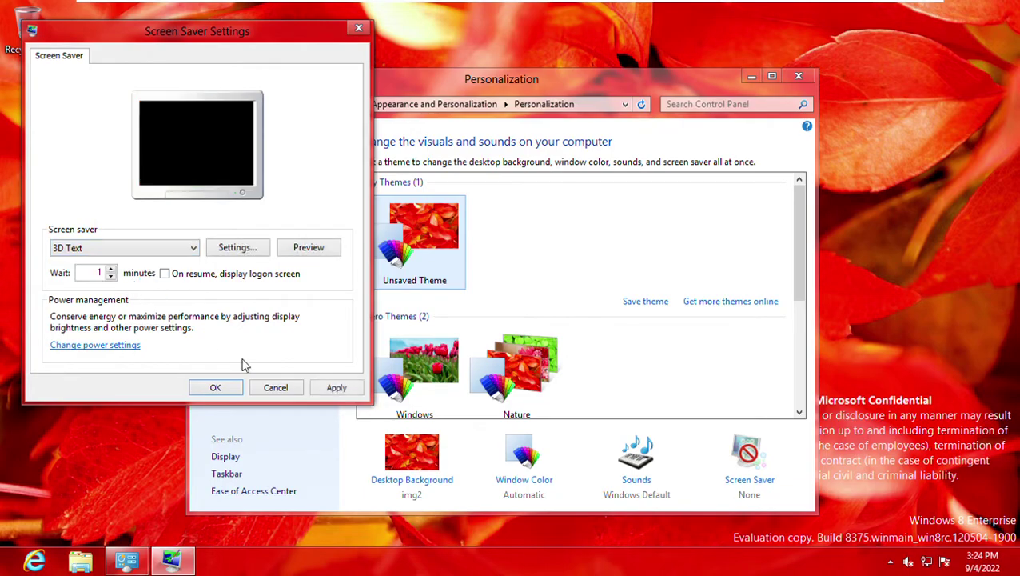
click(284, 252)
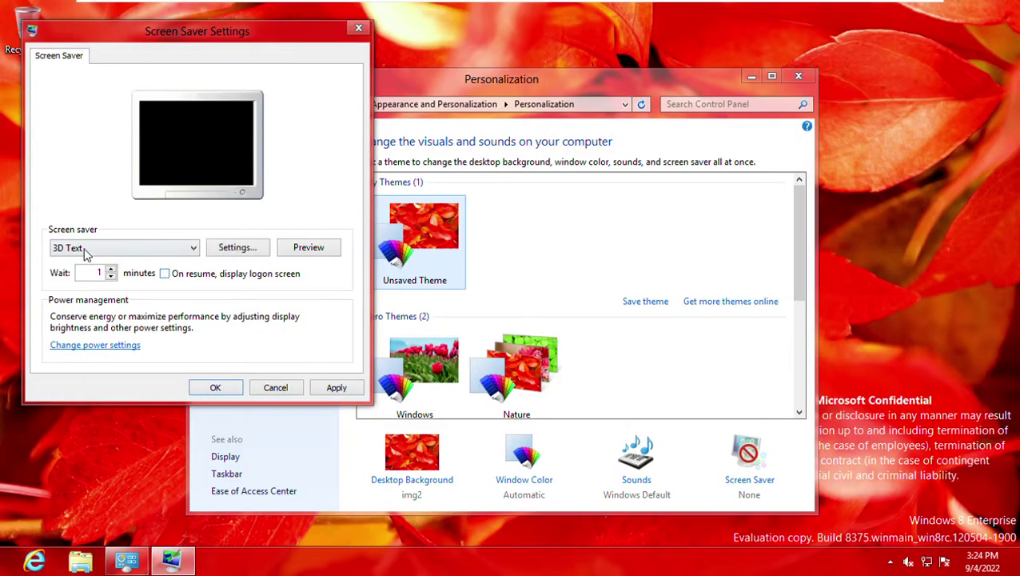
click(86, 249)
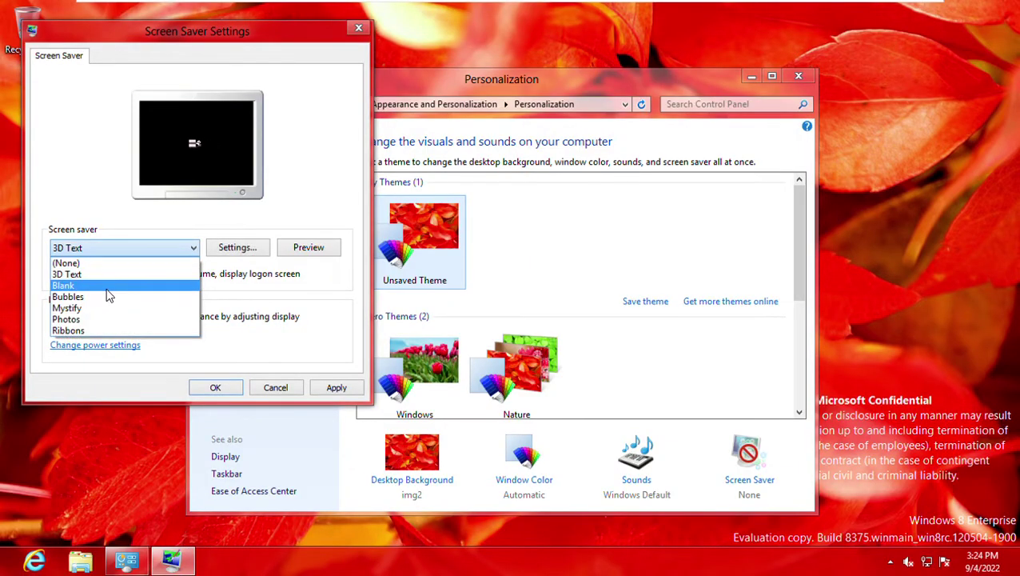
click(80, 285)
click(307, 250)
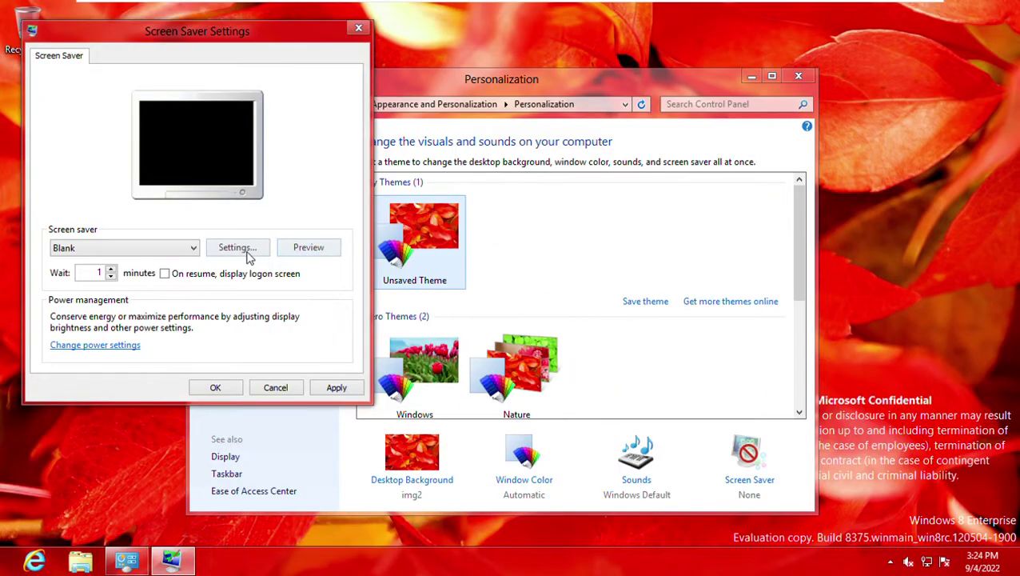
- Preview the Bubbles and Mystify screen savers full screen
click(197, 252)
click(165, 299)
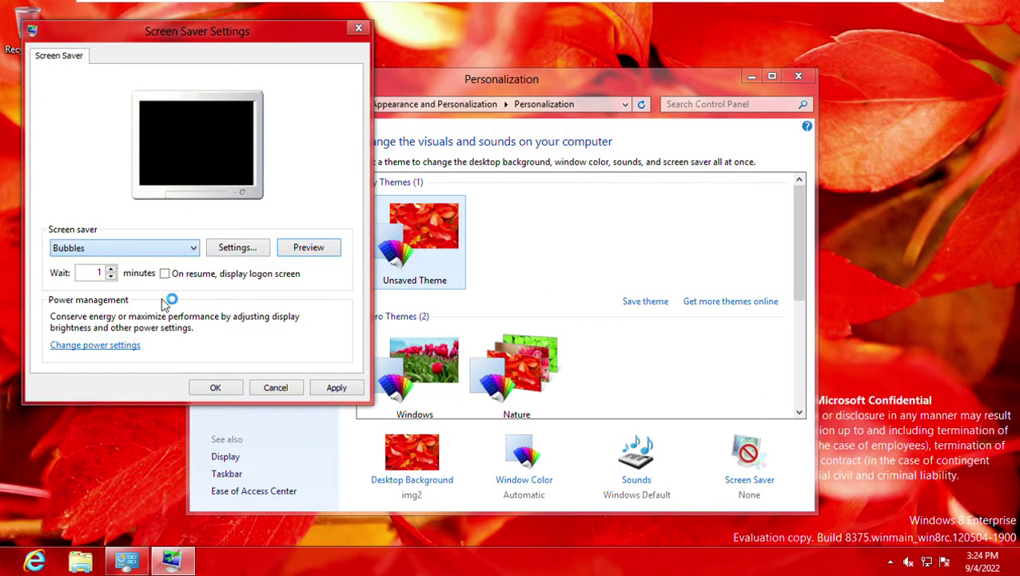
click(308, 253)
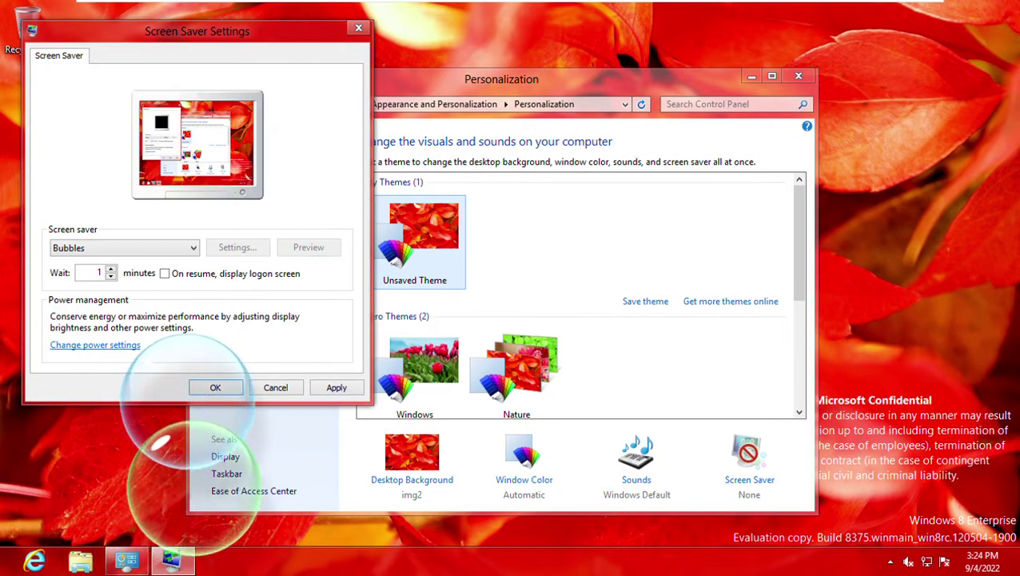
click(172, 247)
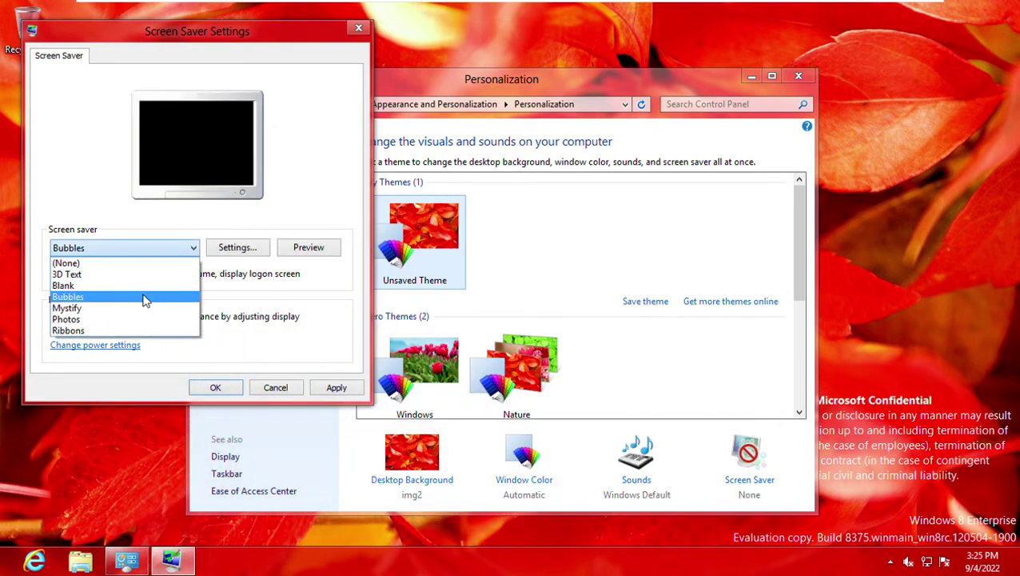
click(136, 308)
click(308, 248)
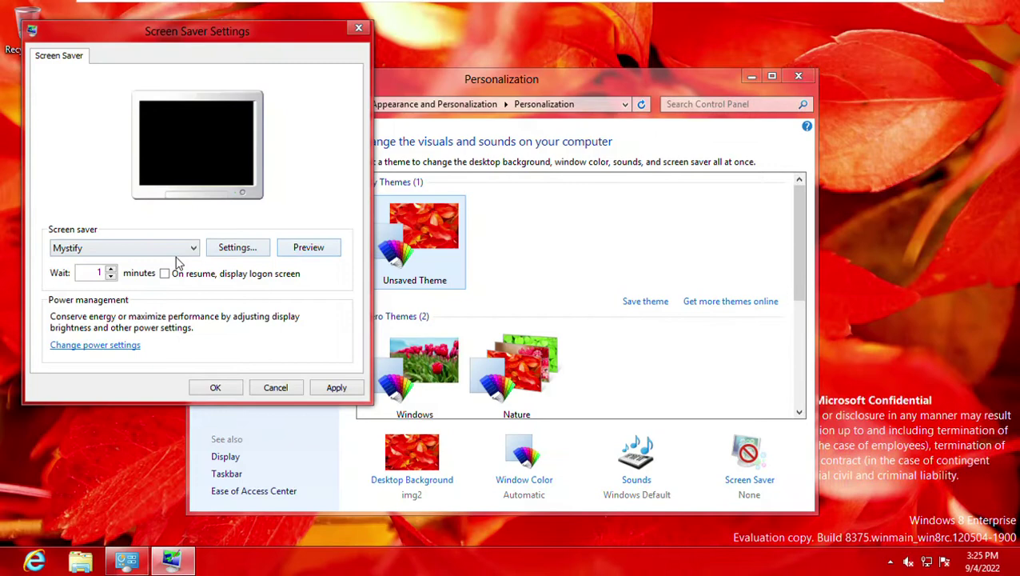
- Select the Photos screen saver, preview Ribbons full screen, cancel, and recheck the Screen Saver settings without saving
click(177, 252)
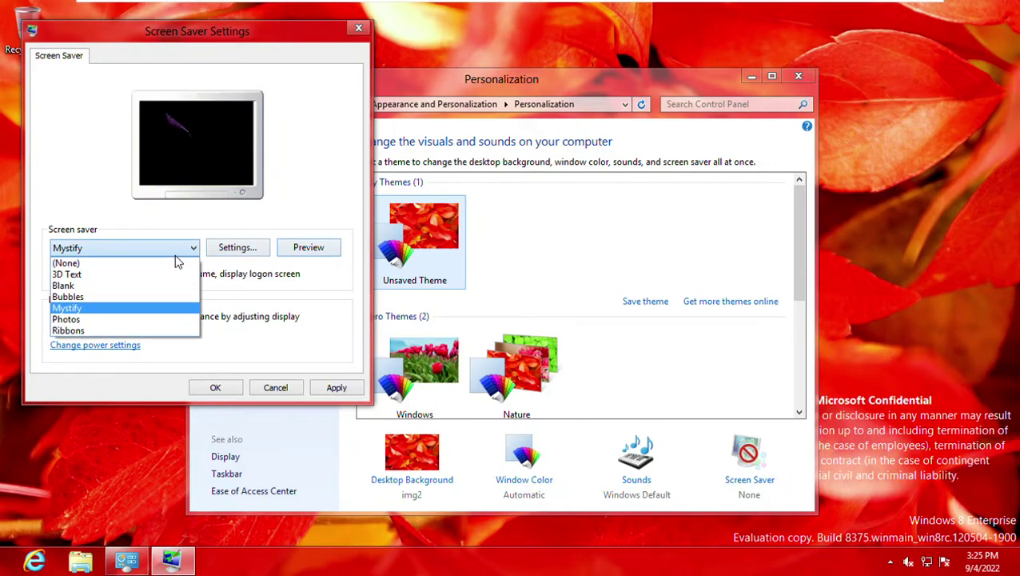
click(132, 330)
click(183, 254)
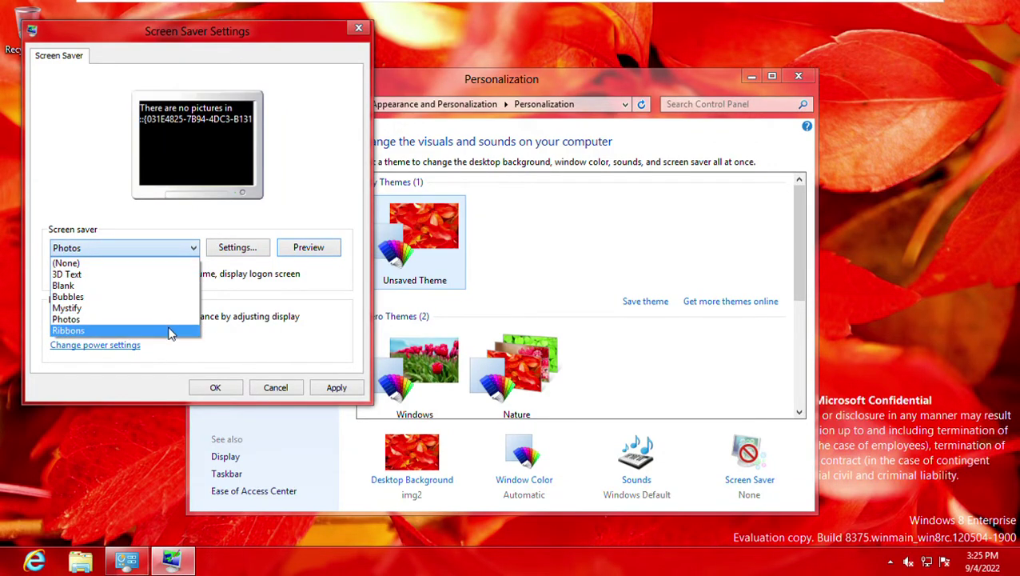
click(170, 330)
click(308, 248)
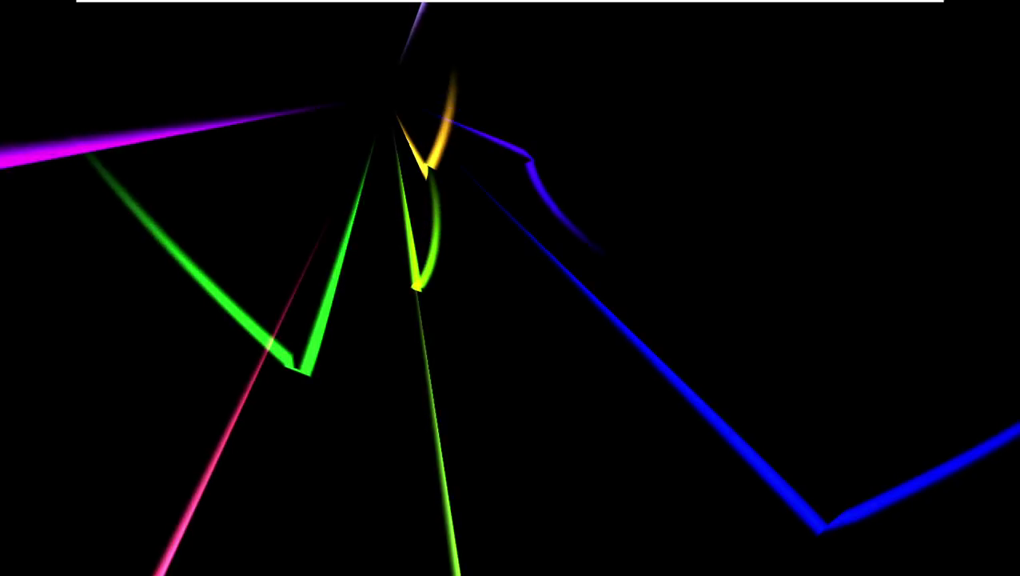
mouse_move(229, 324)
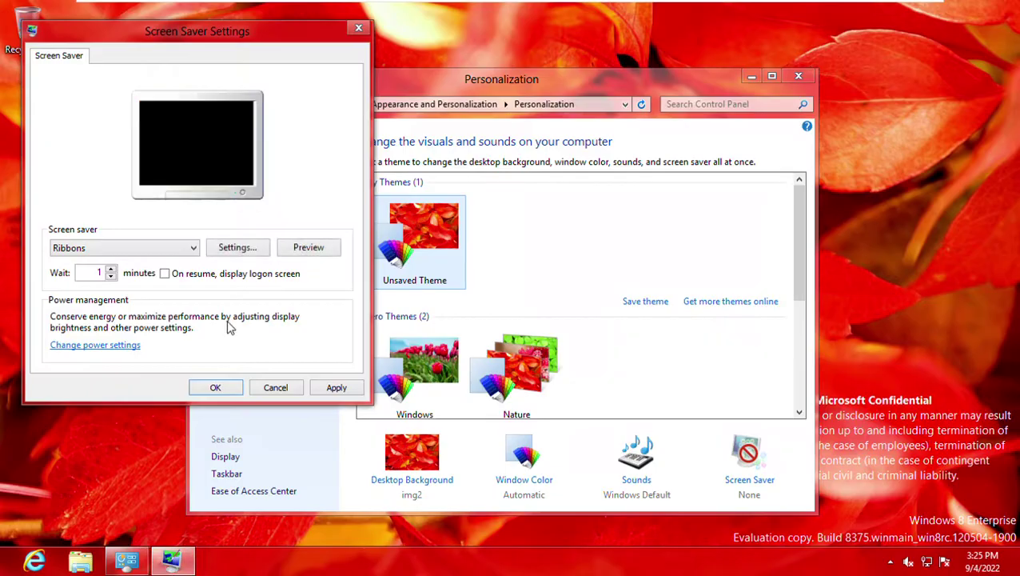
click(287, 390)
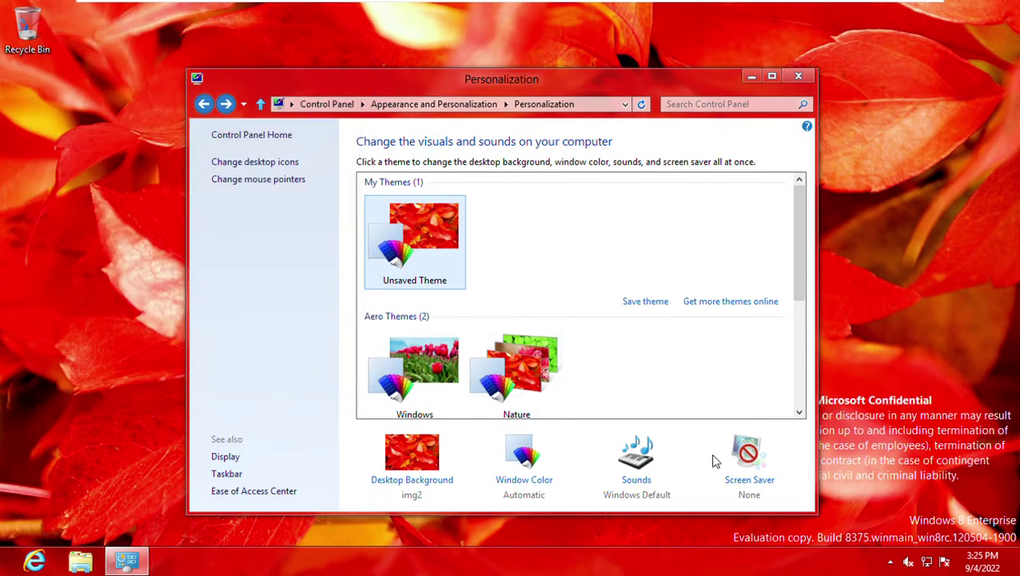
click(760, 483)
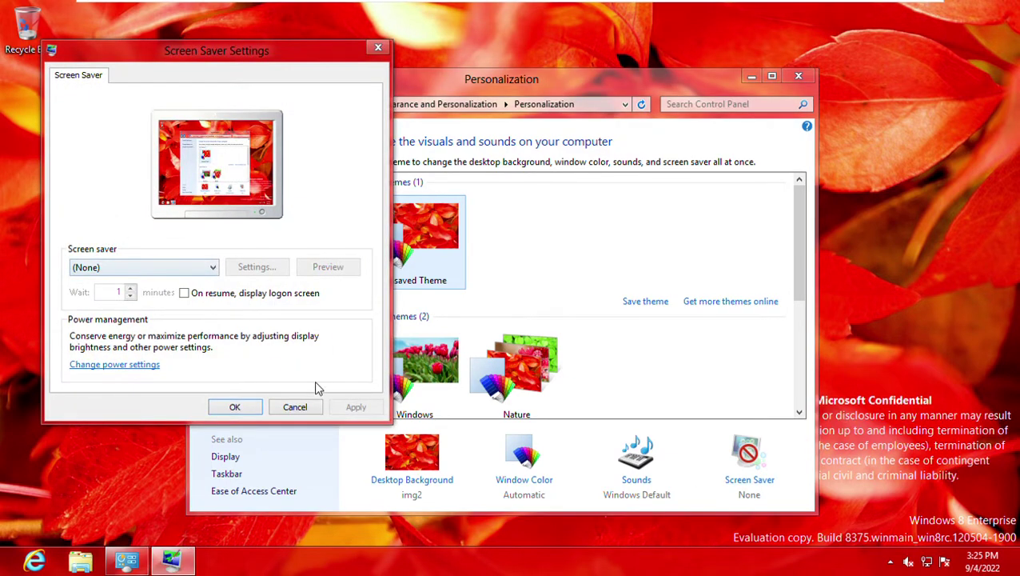
click(310, 407)
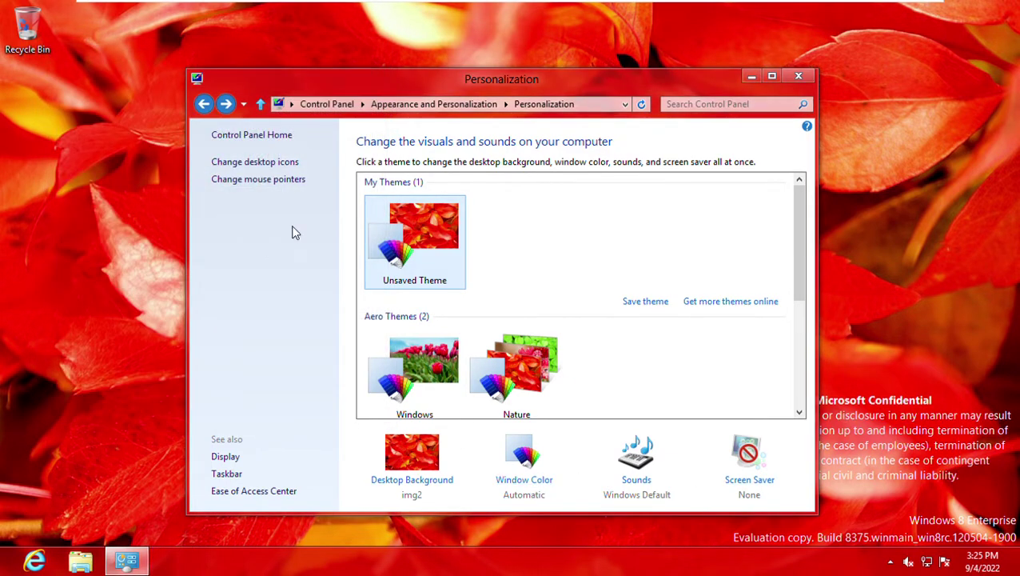
- Open the Desktop Icon settings and browse the alternative icons for Computer, cancelling without changing it
click(262, 168)
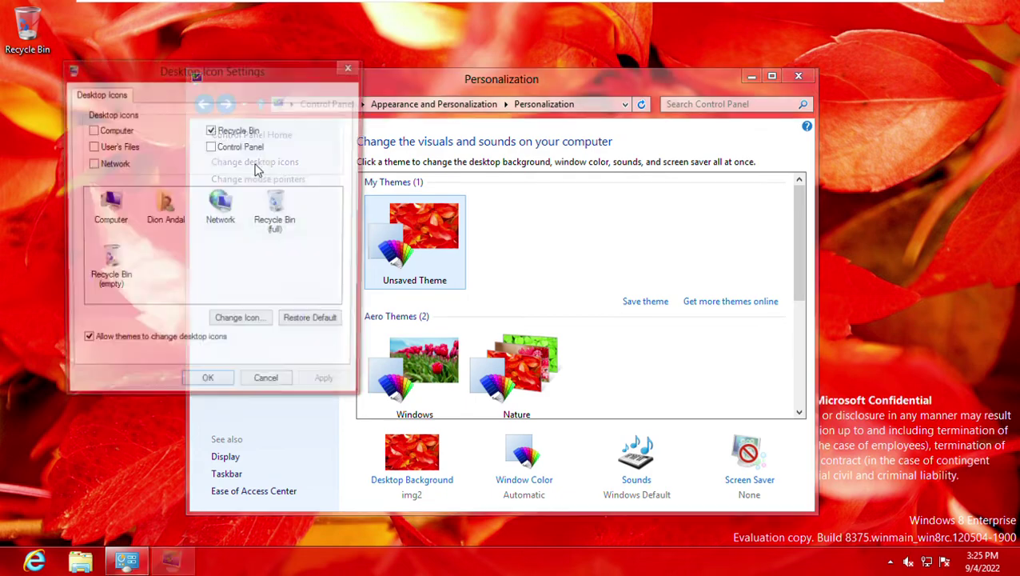
click(124, 204)
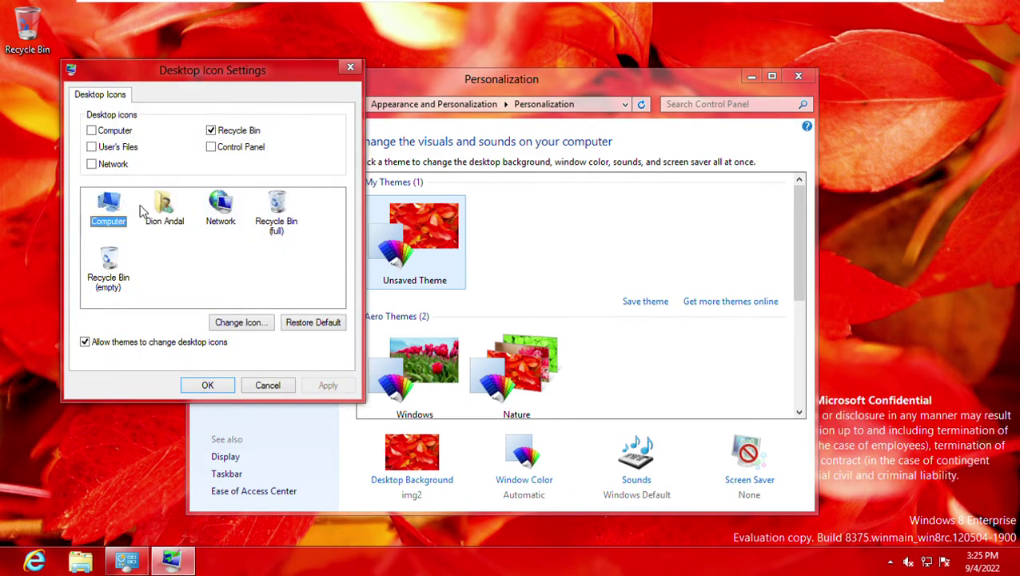
click(240, 322)
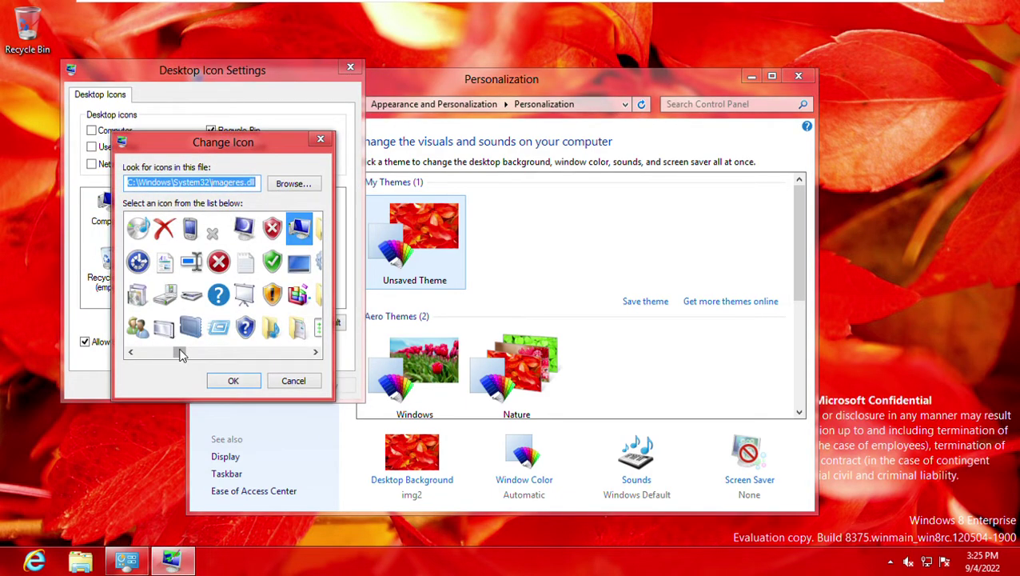
drag(181, 355, 324, 362)
click(293, 382)
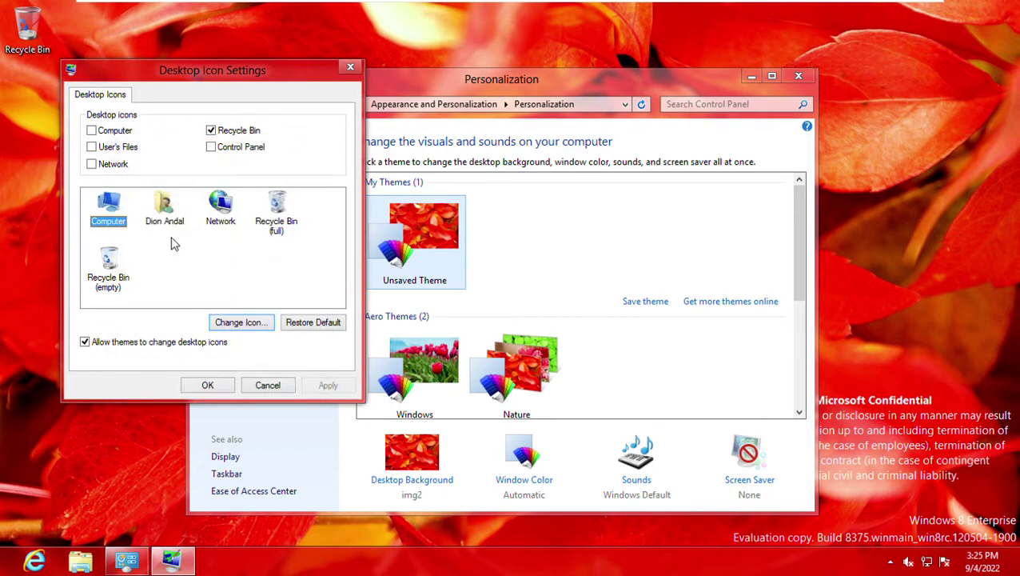
- Browse the alternative icons for the user's files folder and cancel without changing it
click(168, 218)
click(242, 322)
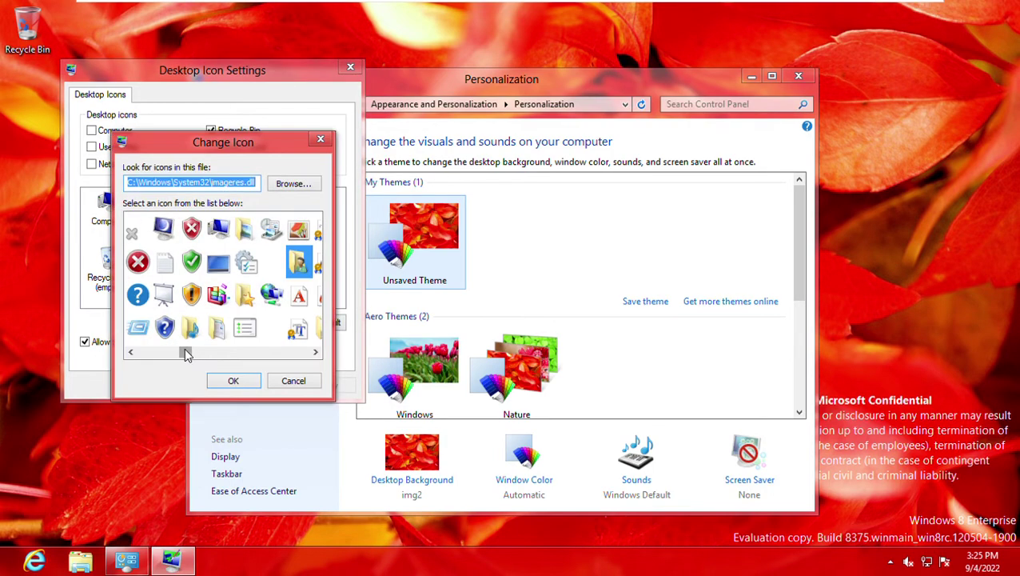
drag(186, 354, 323, 385)
drag(186, 354, 301, 365)
click(293, 383)
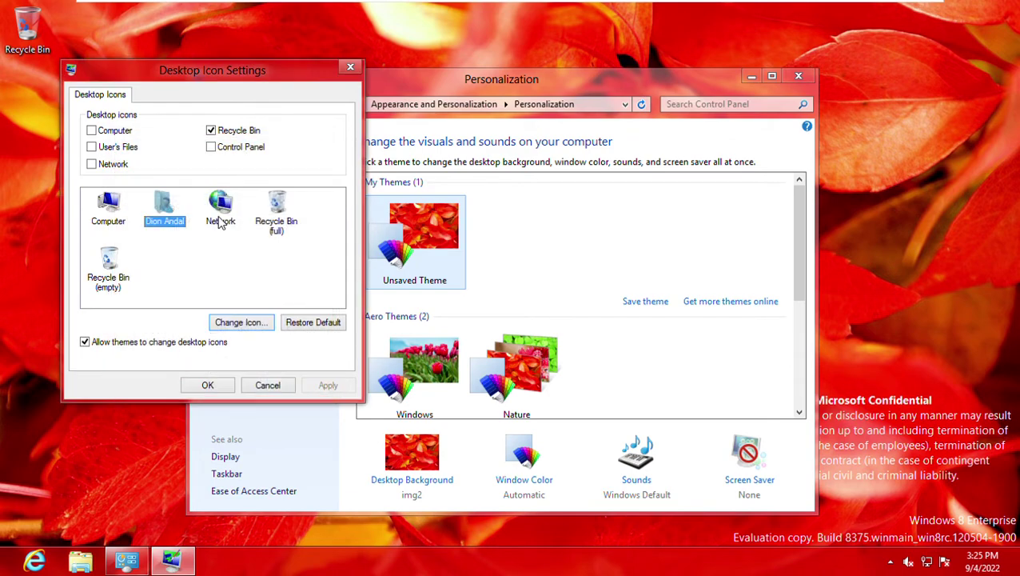
- Browse the alternative icons for Network and cancel without changing it
click(219, 220)
click(243, 322)
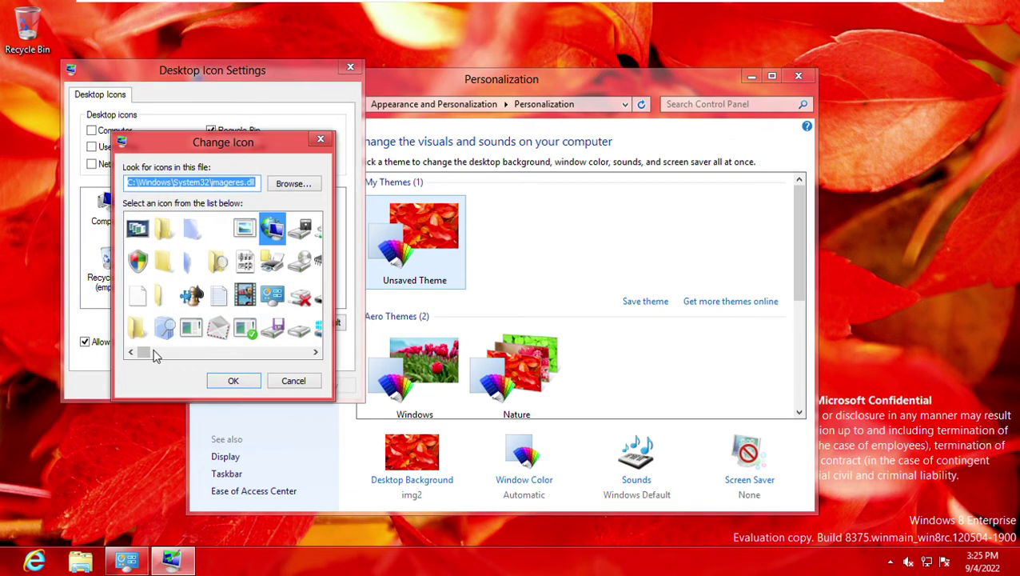
drag(153, 356, 303, 353)
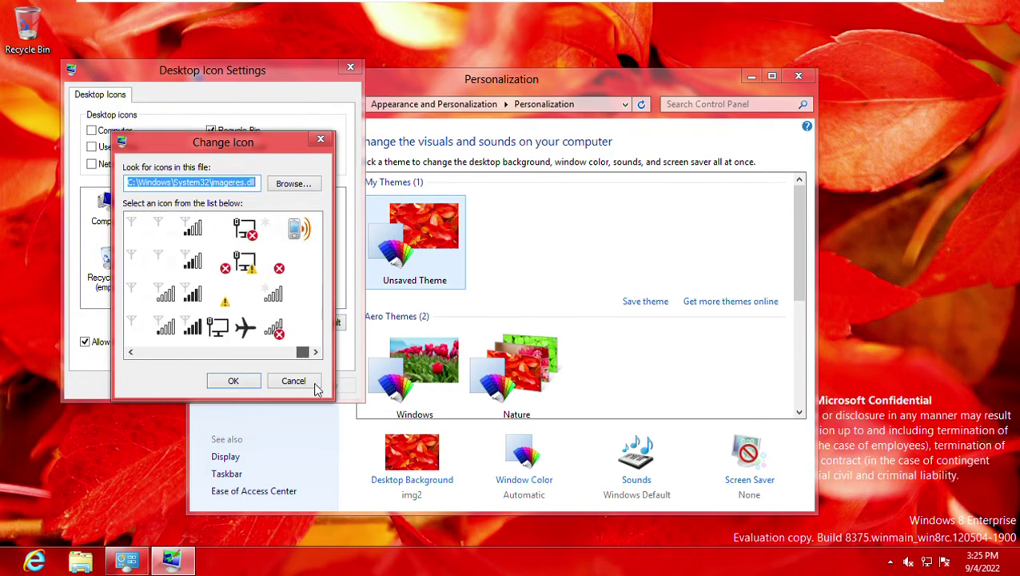
click(312, 387)
- Browse the alternative icons for the full Recycle Bin and cancel without changing it
click(276, 212)
click(240, 322)
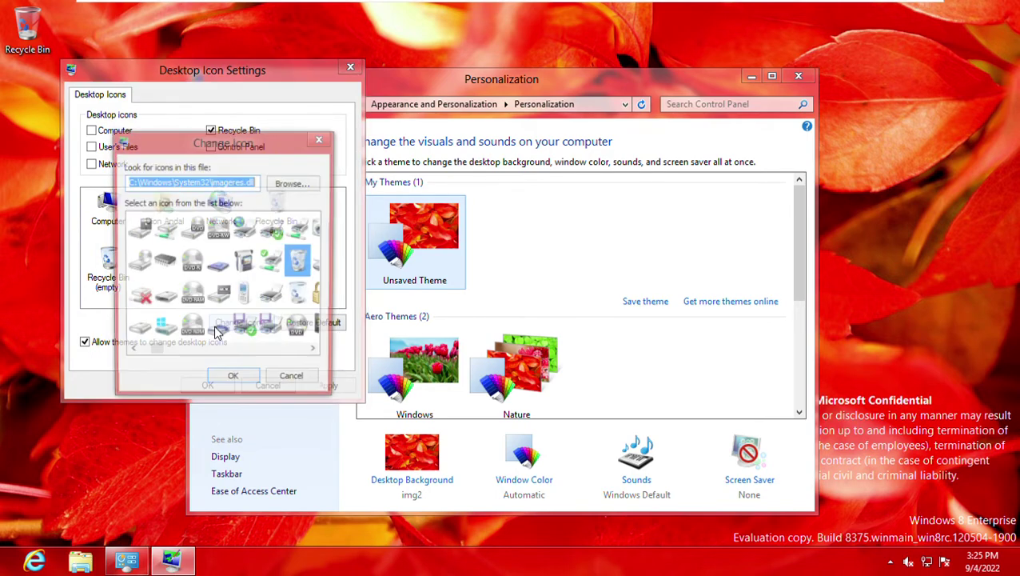
drag(160, 354, 338, 376)
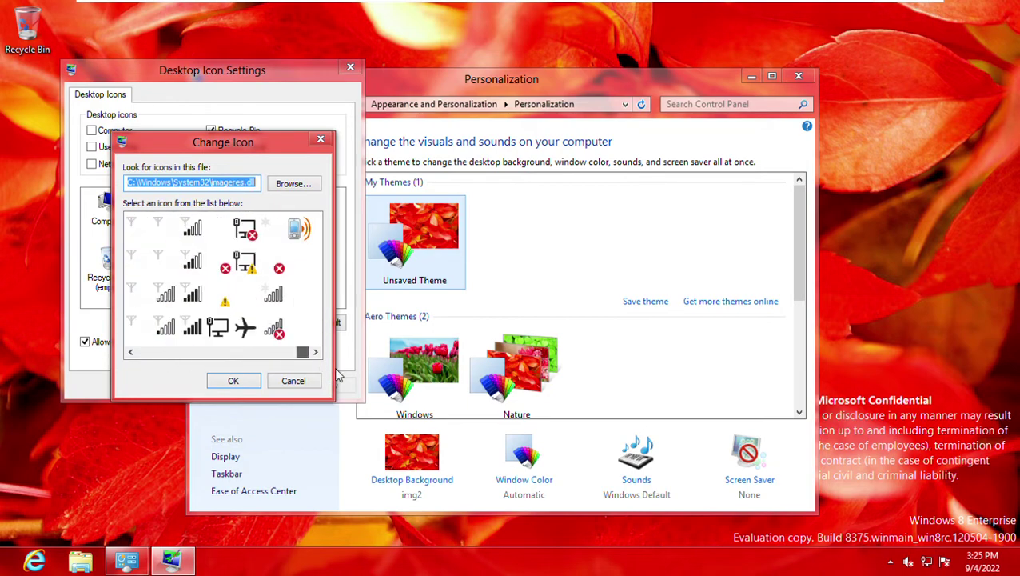
click(296, 381)
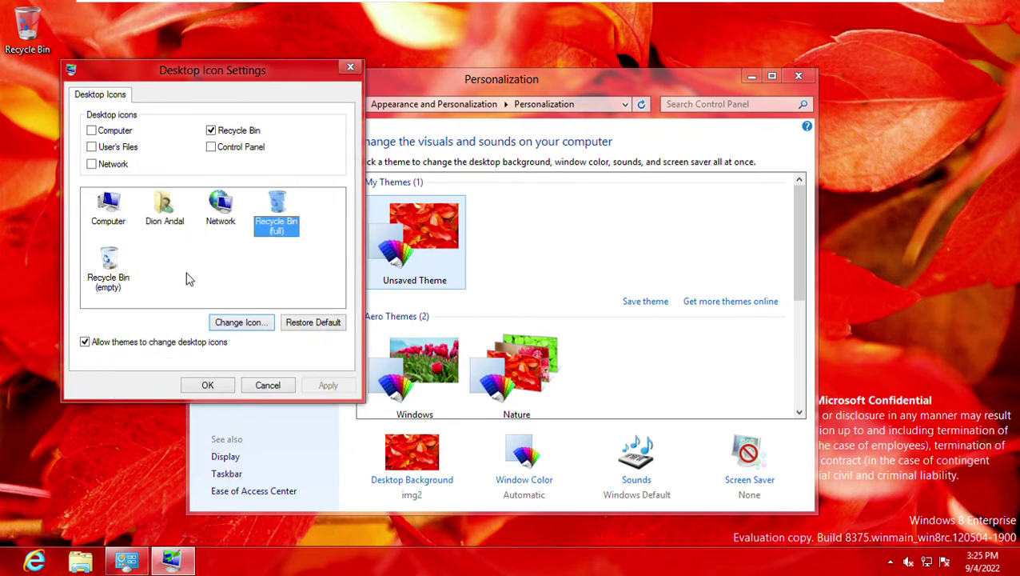
- Browse the alternative icons for the empty Recycle Bin without changing it, and close Desktop Icon Settings and Personalization
click(110, 264)
click(240, 322)
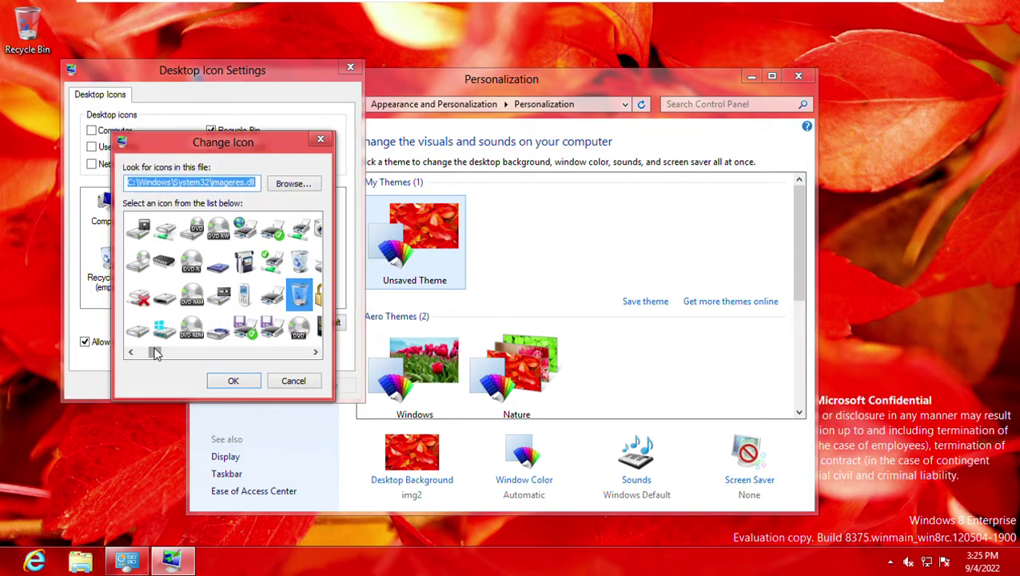
drag(157, 354, 331, 369)
click(293, 381)
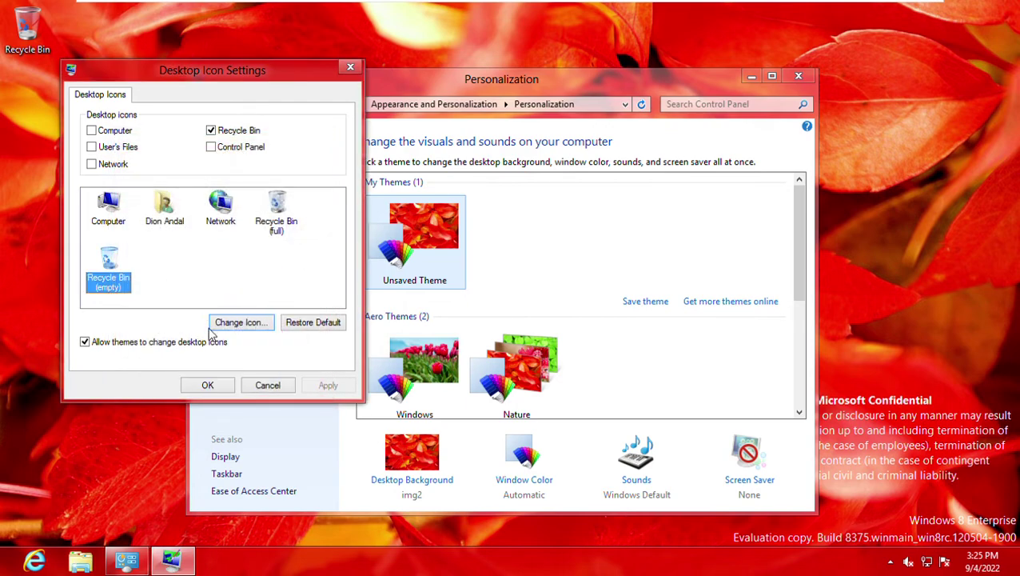
click(268, 385)
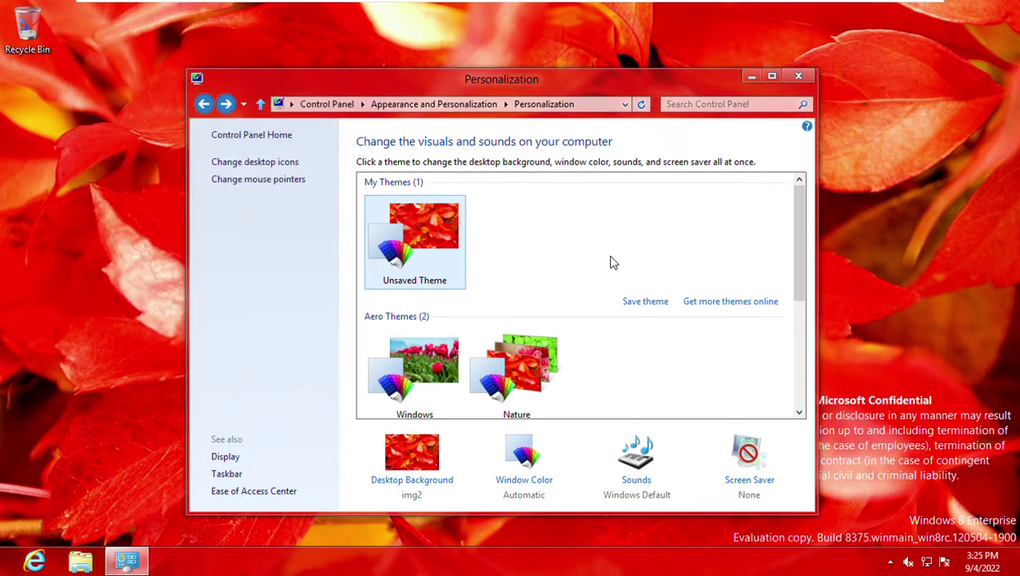
click(798, 78)
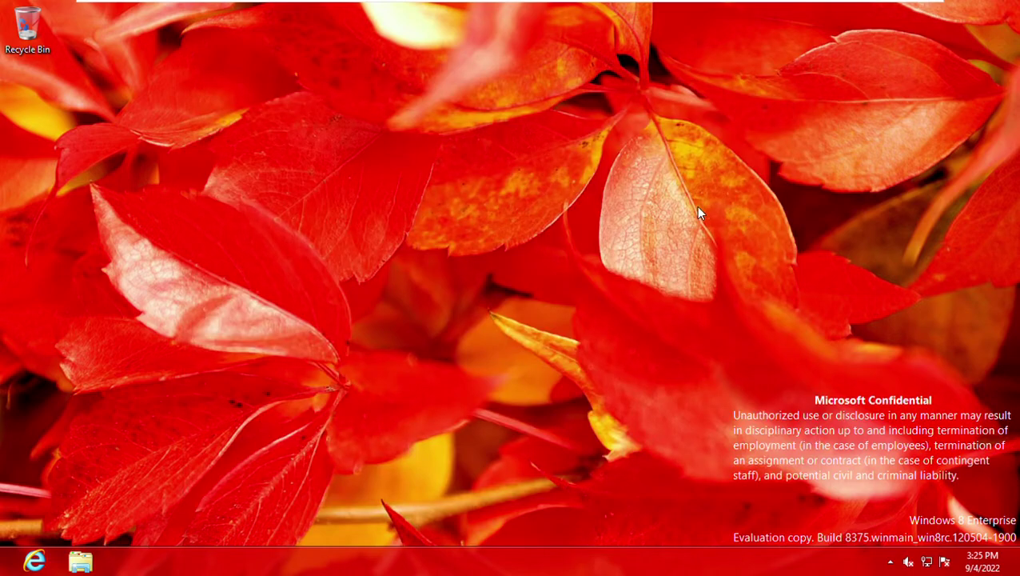
- Open Math Input Panel from the full list of apps on the Start screen
click(2, 571)
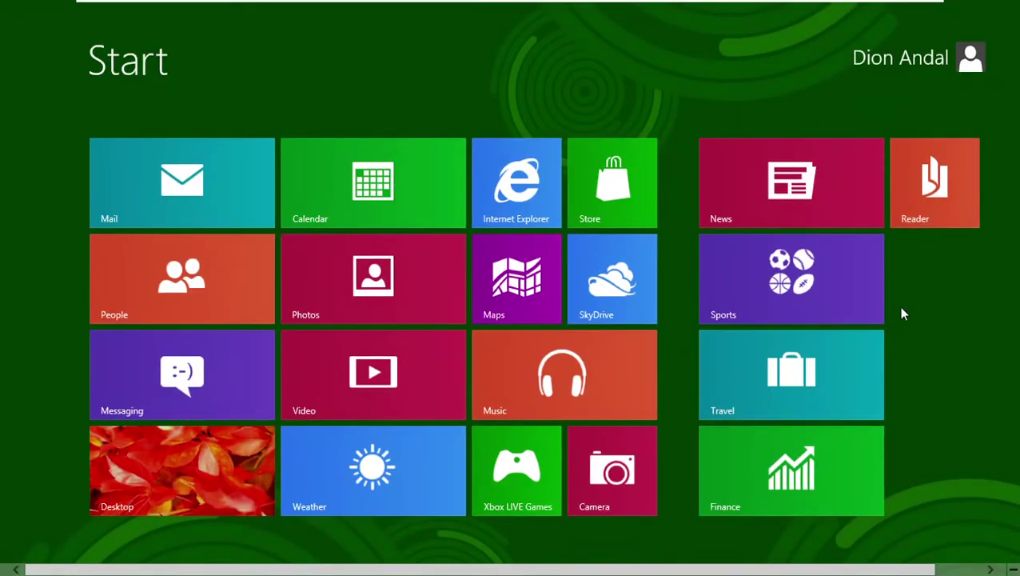
right_click(901, 308)
click(973, 536)
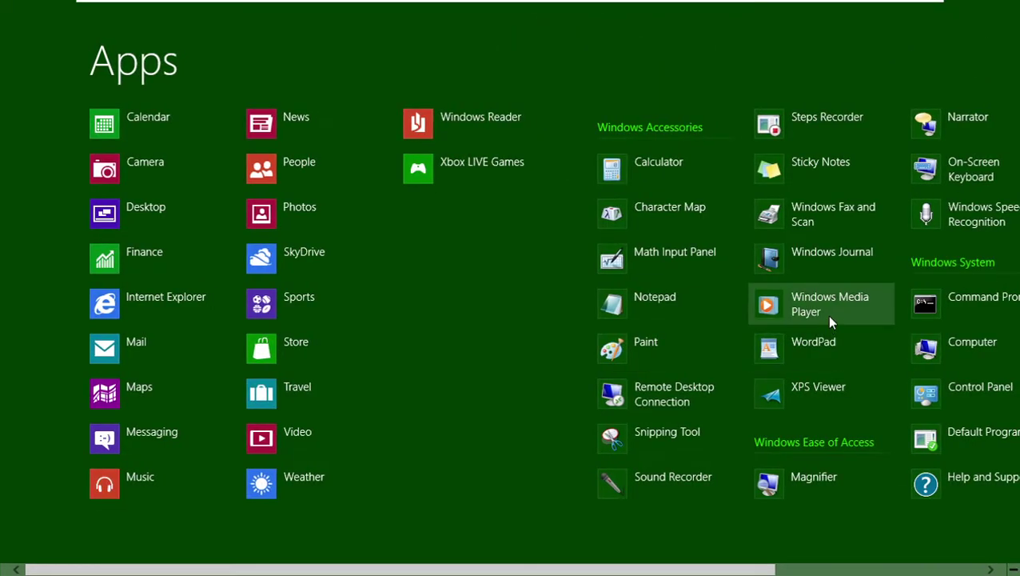
click(697, 252)
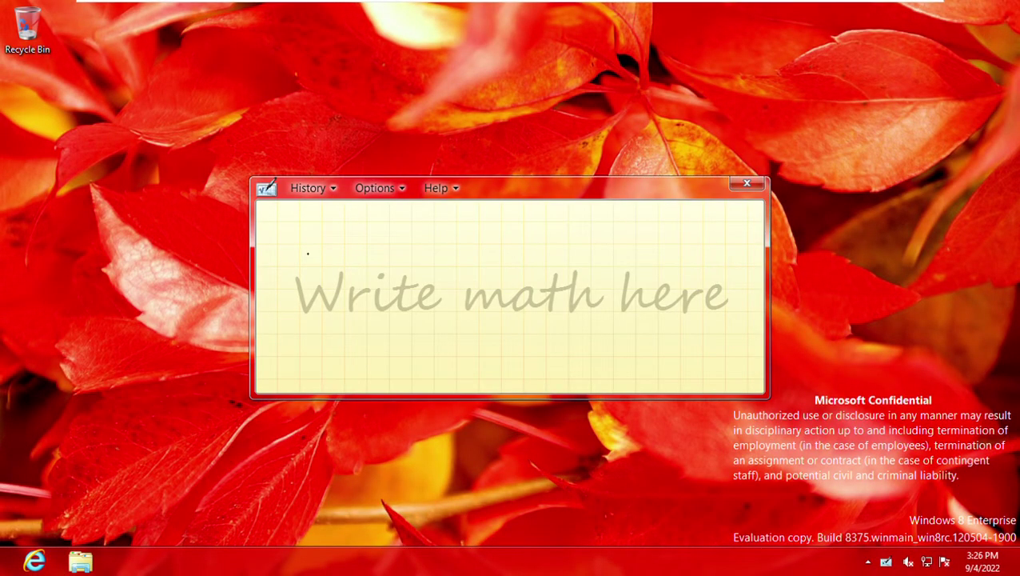
- Handwrite "Windows 8 Build" in the Math Input Panel's writing area, with "8375" on a second line
drag(298, 230, 335, 256)
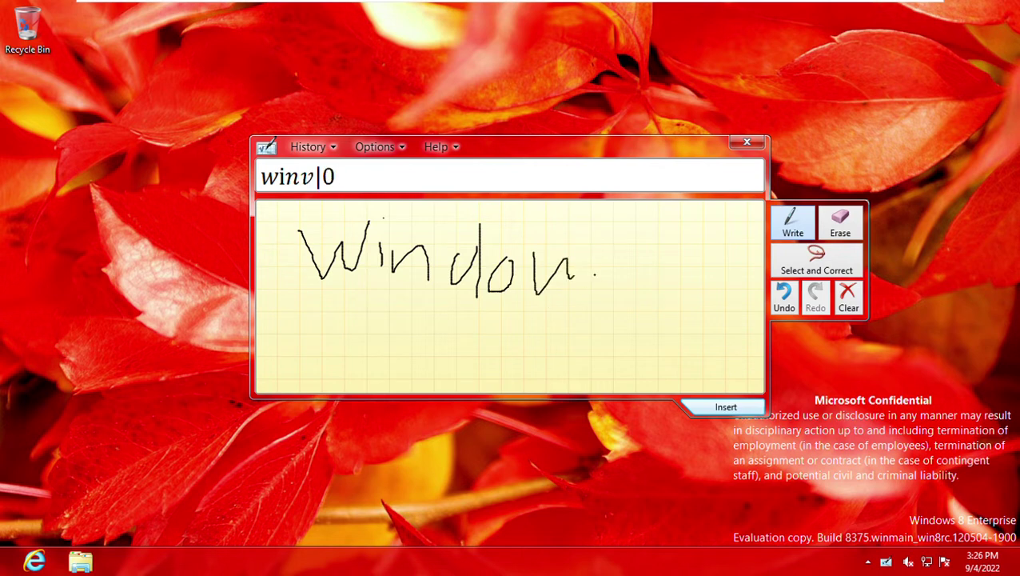
drag(641, 245, 638, 296)
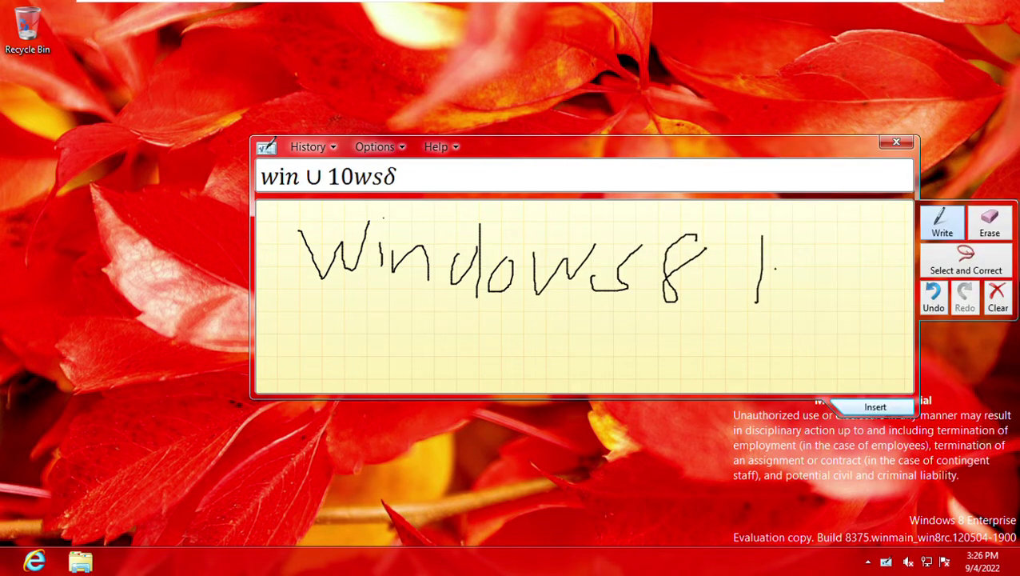
mouse_move(761, 240)
mouse_down()
mouse_move(768, 267)
mouse_move(805, 273)
mouse_up()
drag(797, 268, 816, 296)
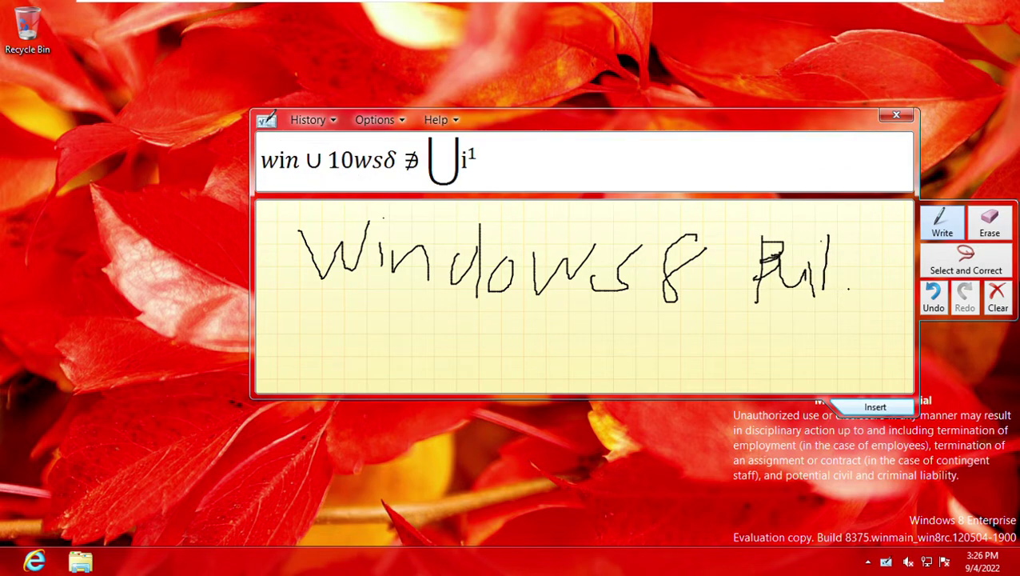
drag(842, 274, 855, 261)
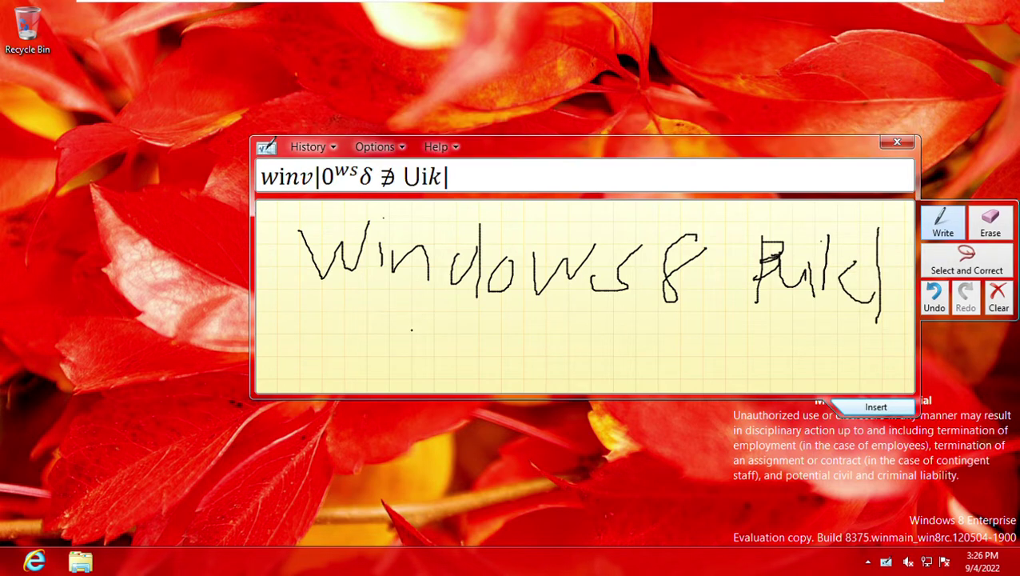
drag(410, 301, 403, 361)
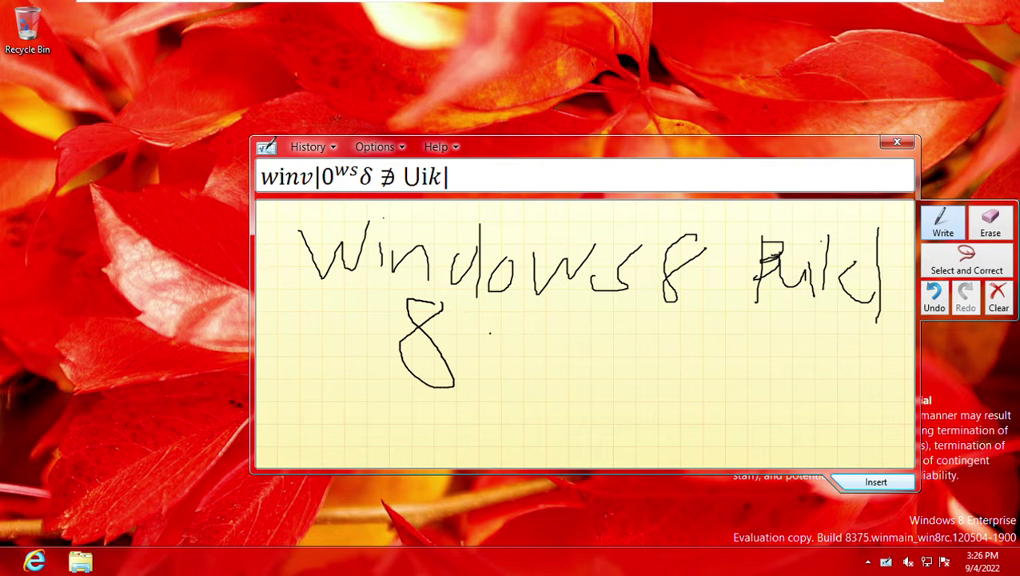
mouse_move(475, 317)
mouse_down()
mouse_move(483, 350)
mouse_move(461, 373)
mouse_up()
drag(560, 318, 595, 344)
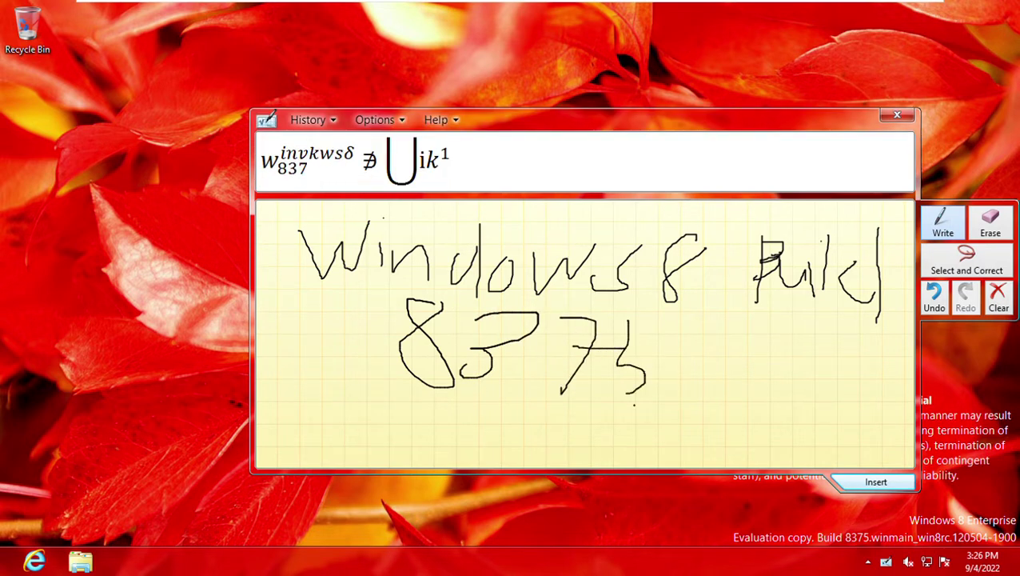
- Close the Math Input Panel window and exit the program so it stops running in the background
click(896, 117)
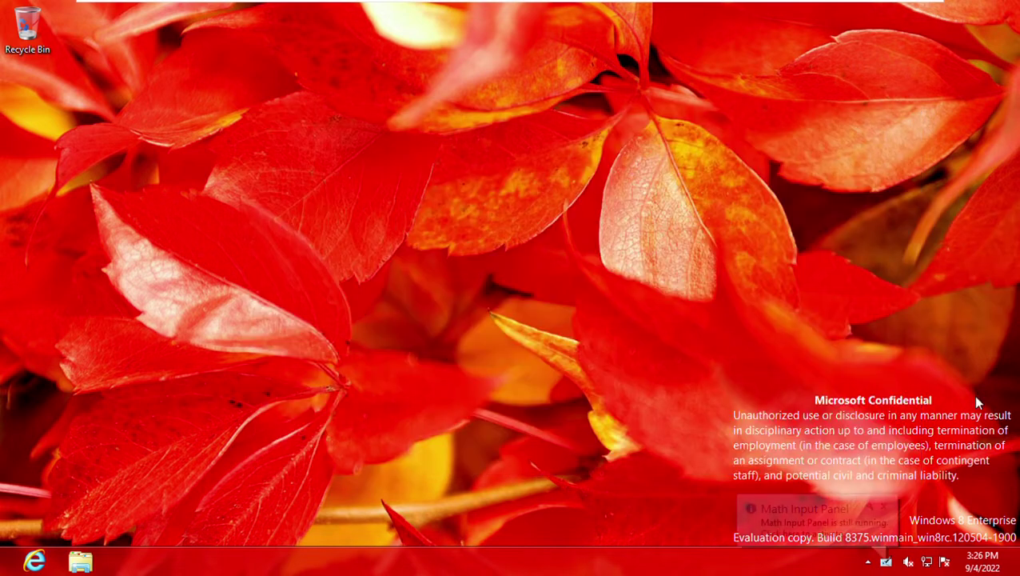
right_click(885, 560)
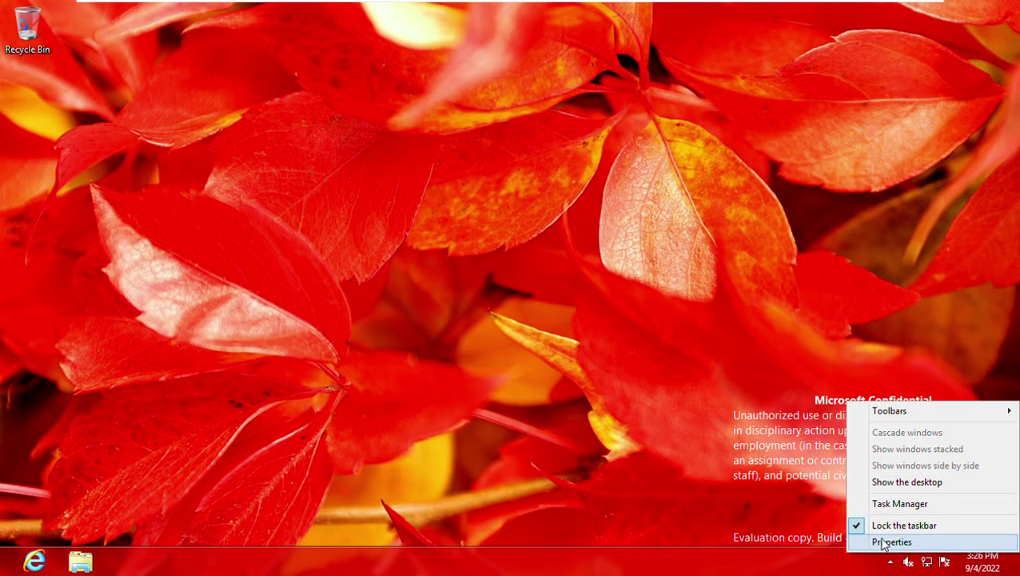
key(Escape)
click(885, 561)
right_click(865, 484)
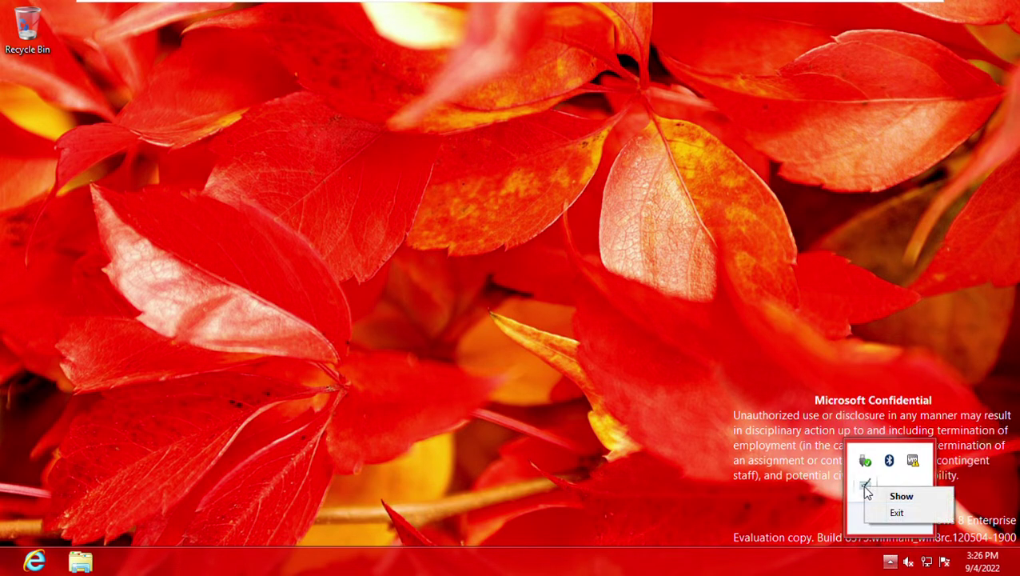
click(876, 513)
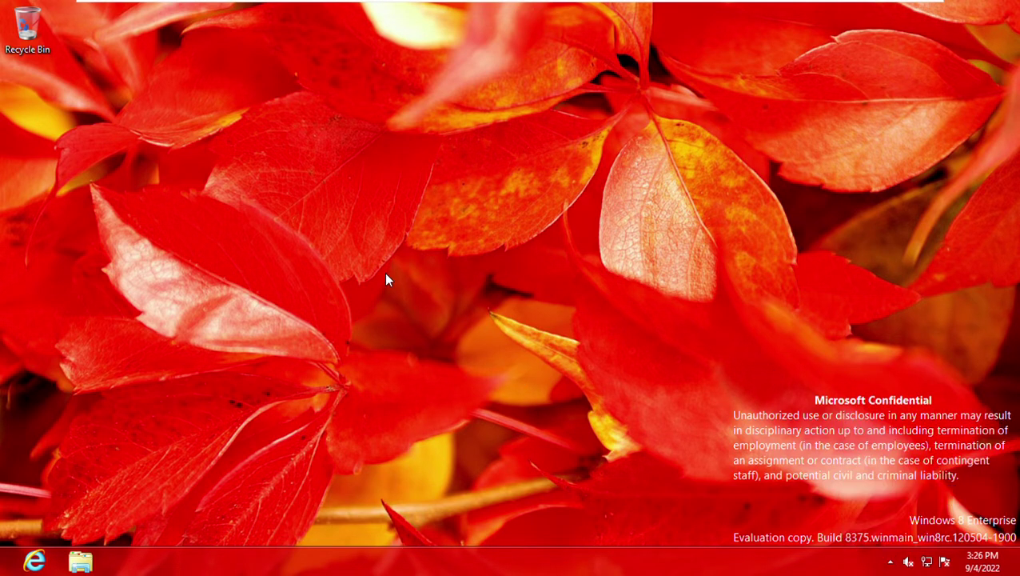
- Open Paint from the full list of apps on the Start screen
key(super)
right_click(917, 404)
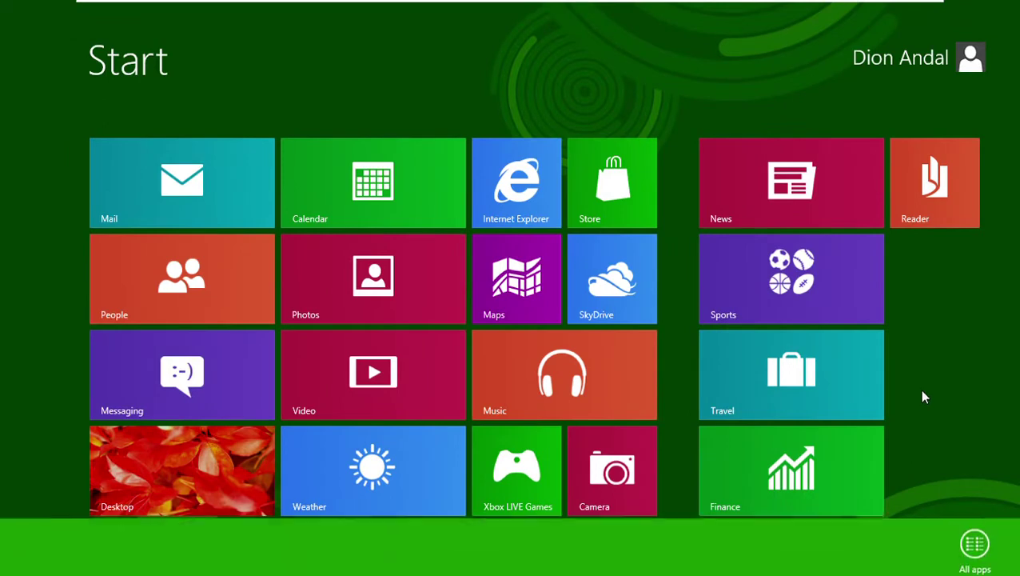
click(974, 539)
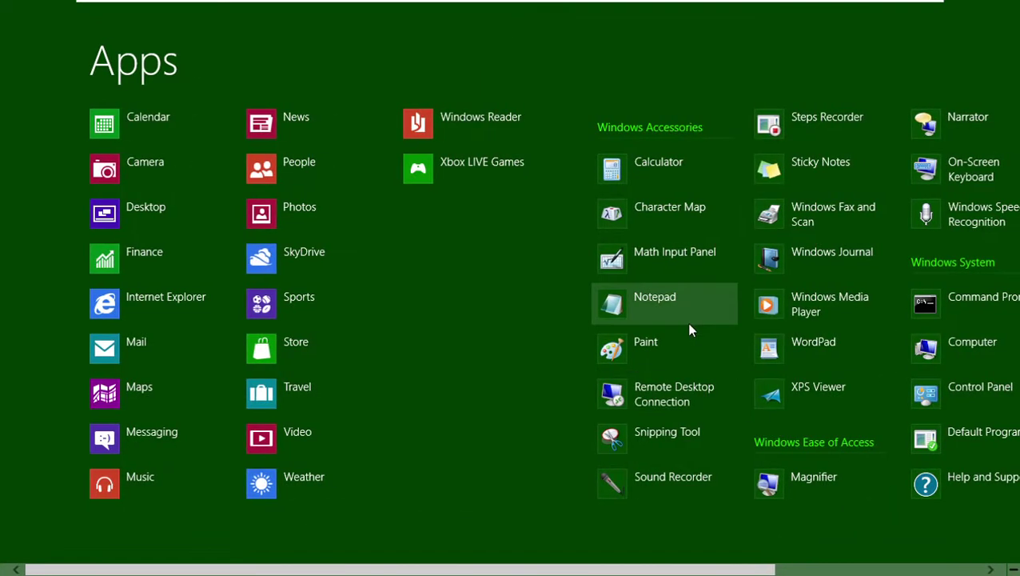
scroll(624, 325, down, 2)
click(562, 338)
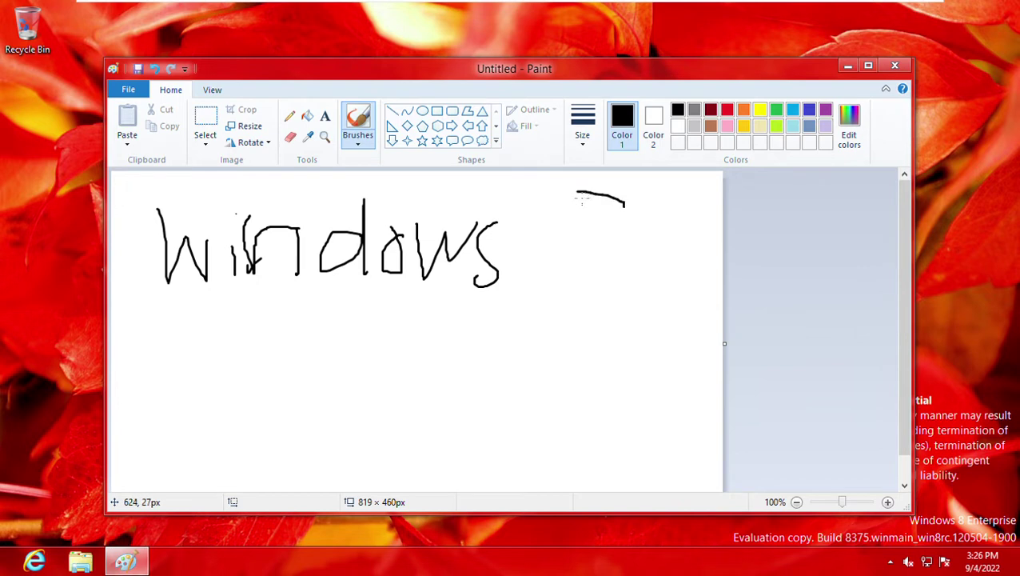
- Handwrite "Windows 8" on the blank Paint canvas with the black brush, and "Build 8375" beneath it
drag(559, 285, 612, 190)
drag(164, 311, 148, 404)
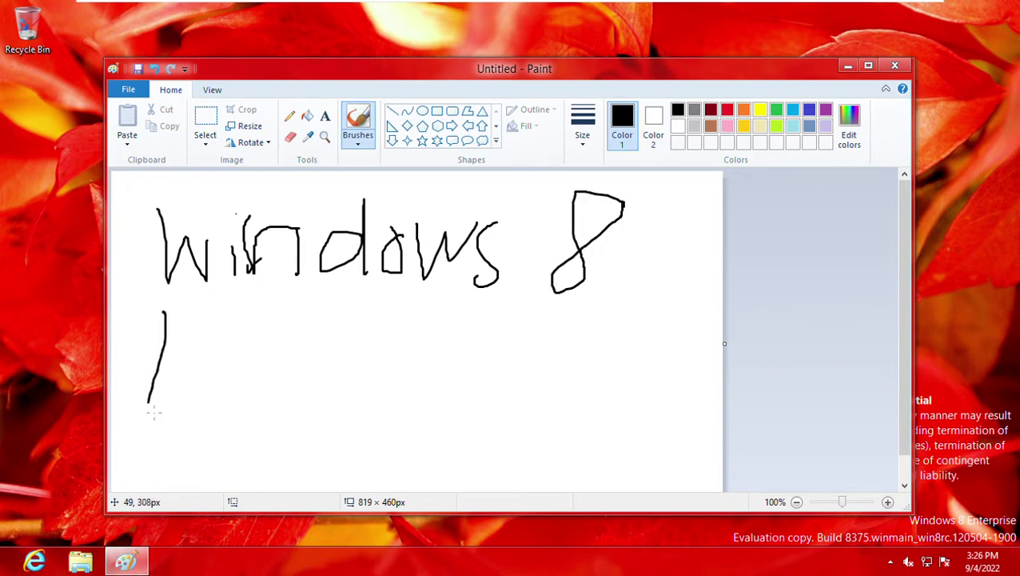
drag(244, 345, 176, 422)
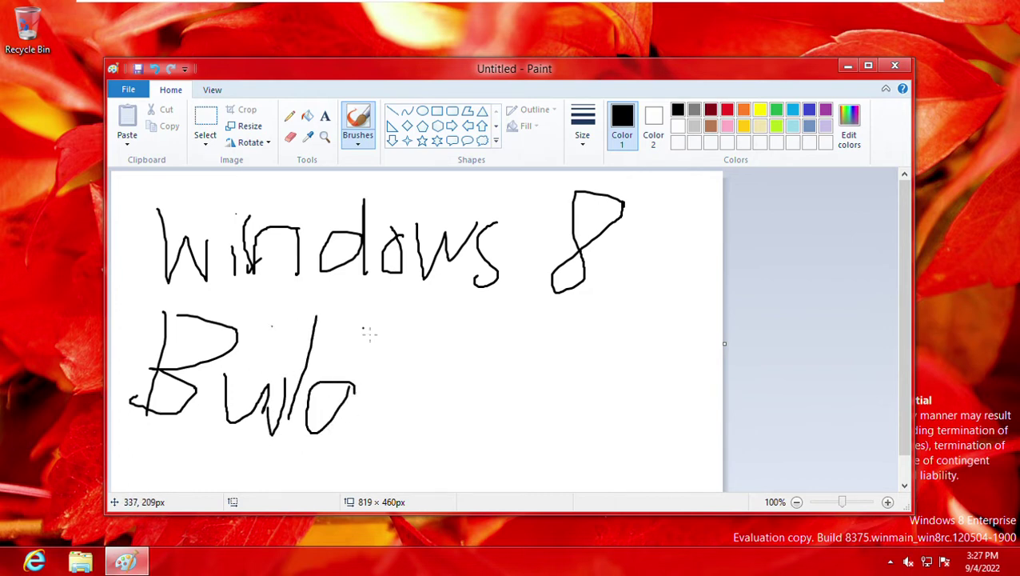
drag(365, 327, 334, 440)
drag(486, 352, 430, 446)
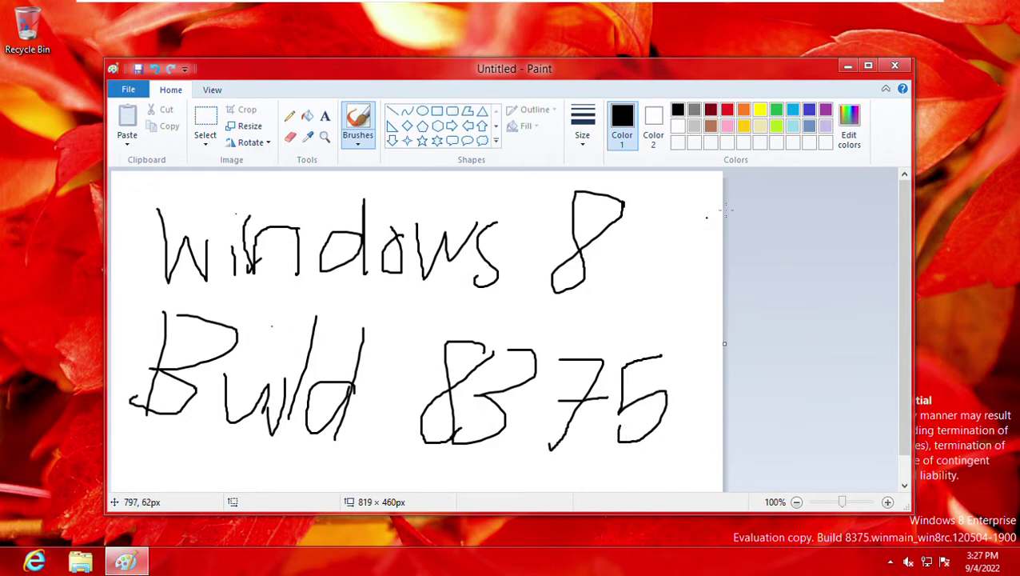
- Close Paint without saving the drawing
right_click(143, 562)
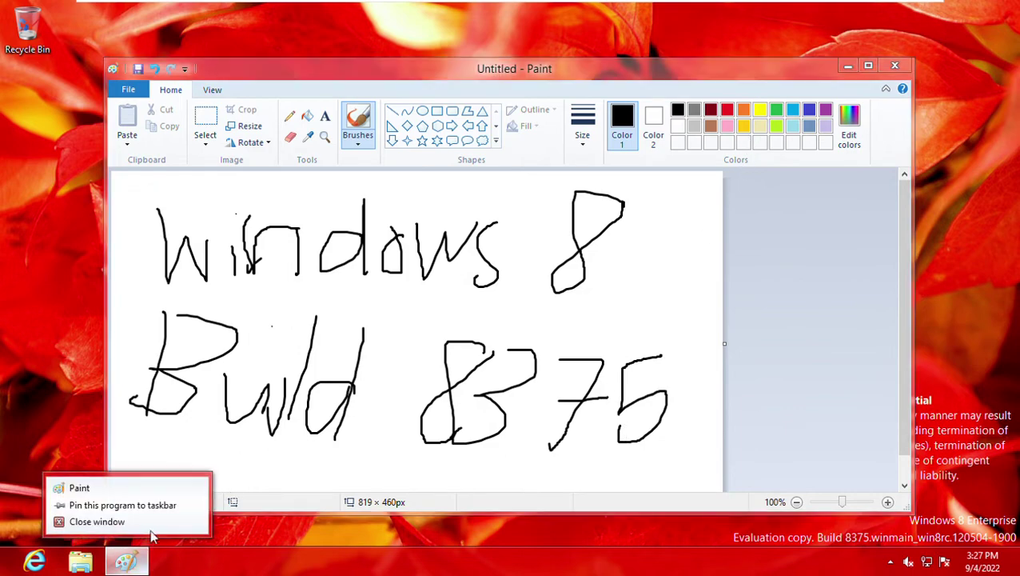
click(152, 530)
click(539, 295)
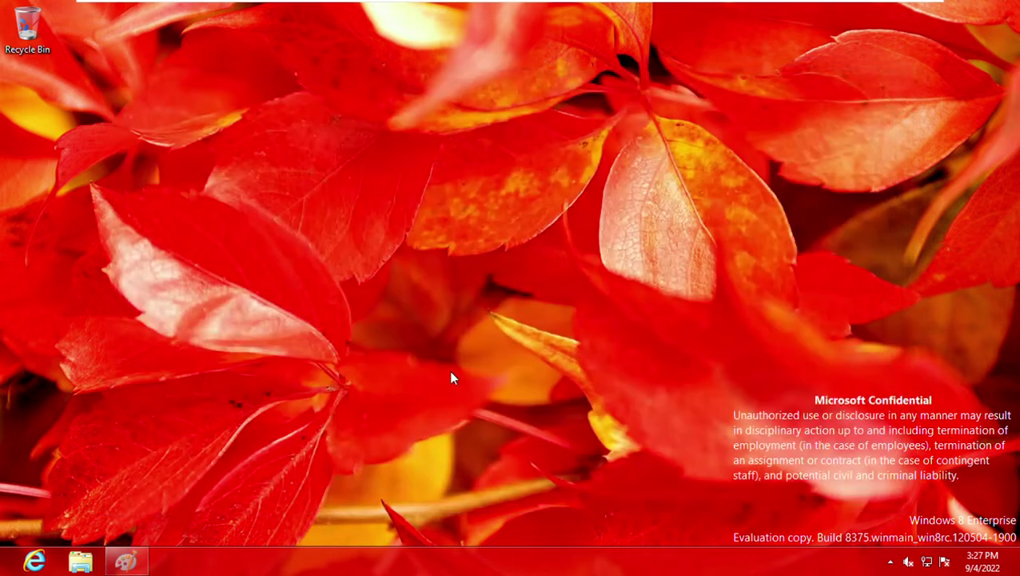
- Open Calculator from the full list of apps on the Start screen
key(super)
right_click(928, 362)
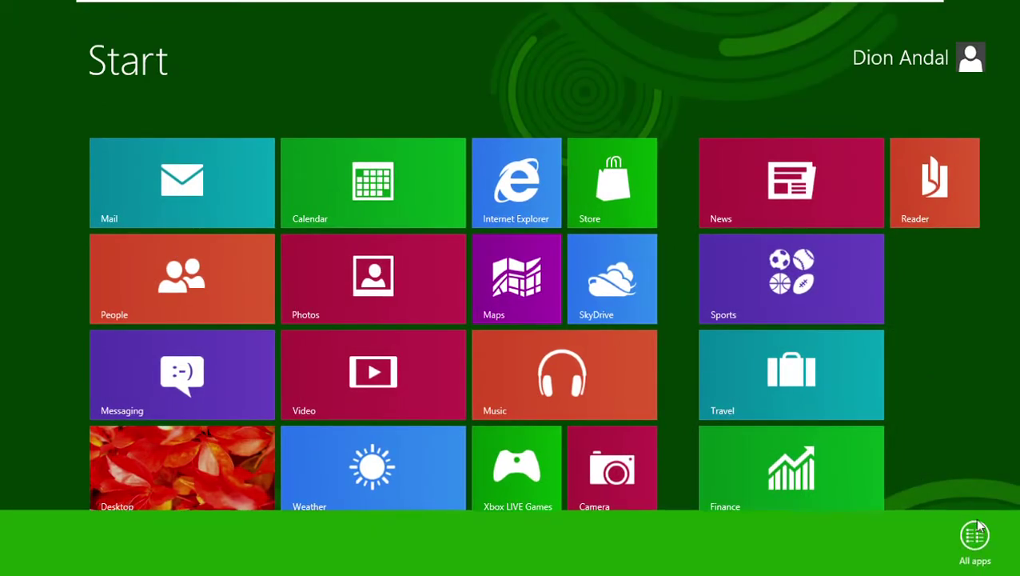
click(973, 535)
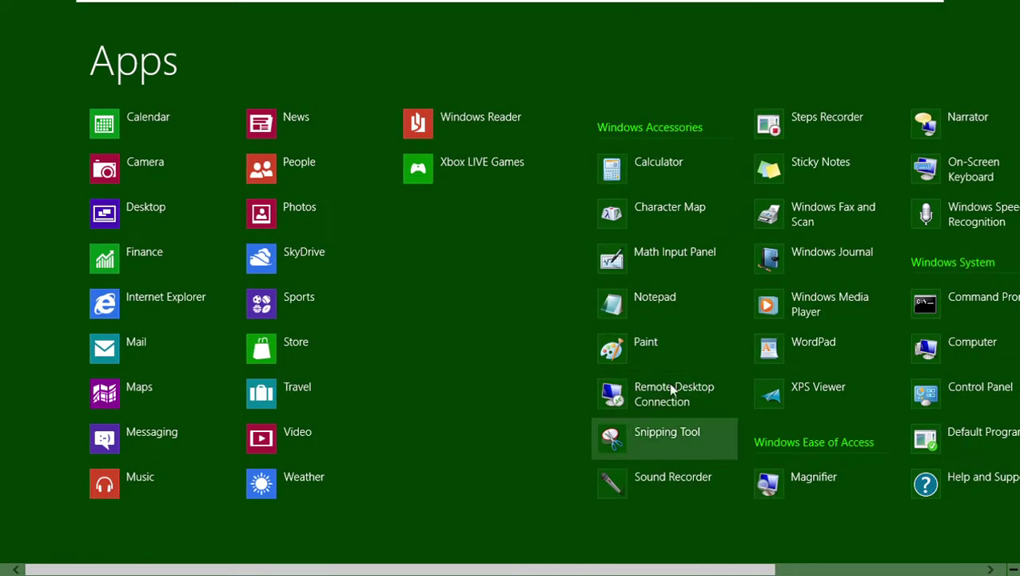
scroll(669, 387, down, 5)
click(436, 190)
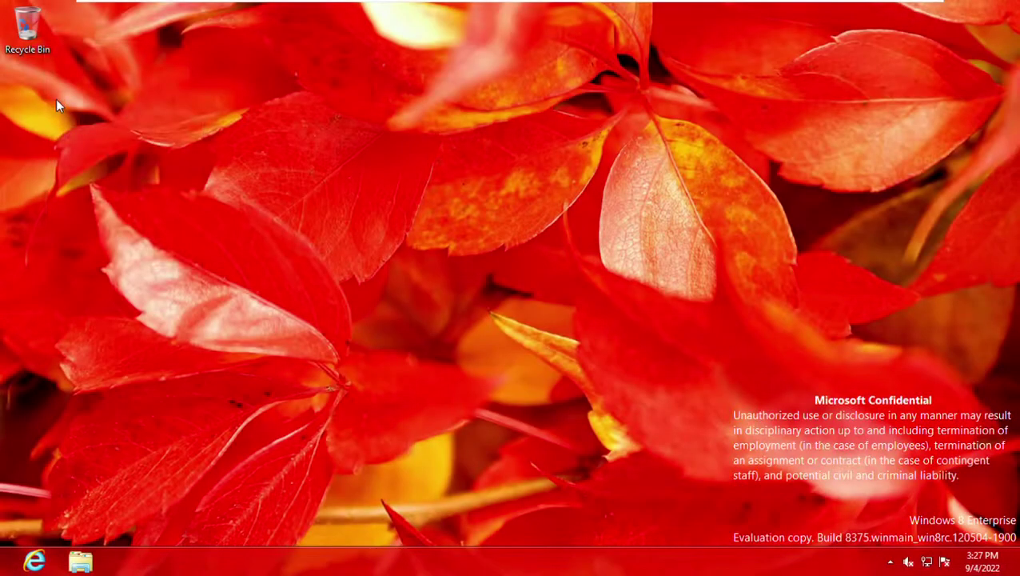
- View Calculator's About information to check the Windows version and build, and dismiss it
click(114, 70)
click(146, 111)
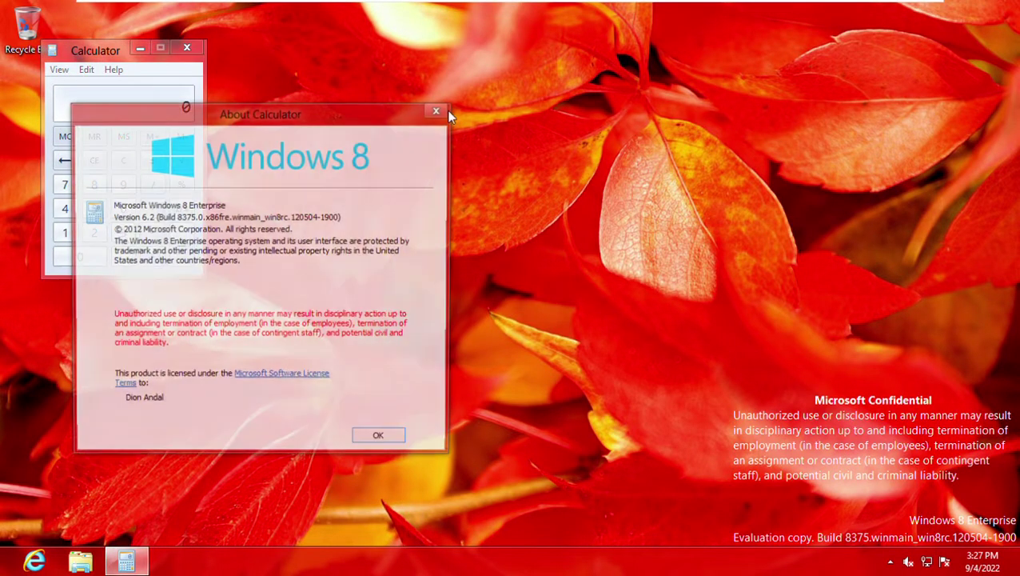
click(636, 406)
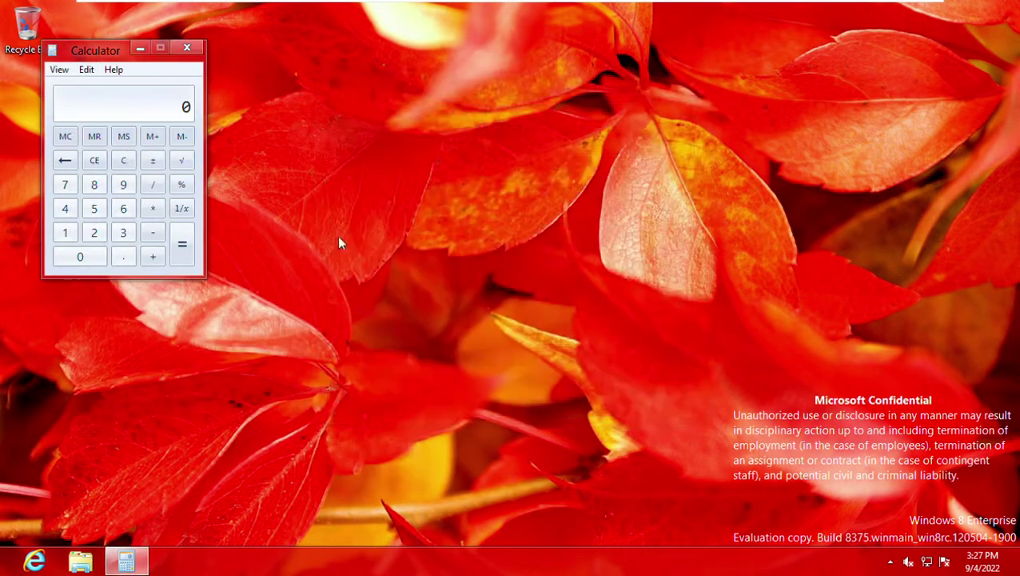
- Close Calculator and run winver to check the Windows version and build
click(186, 49)
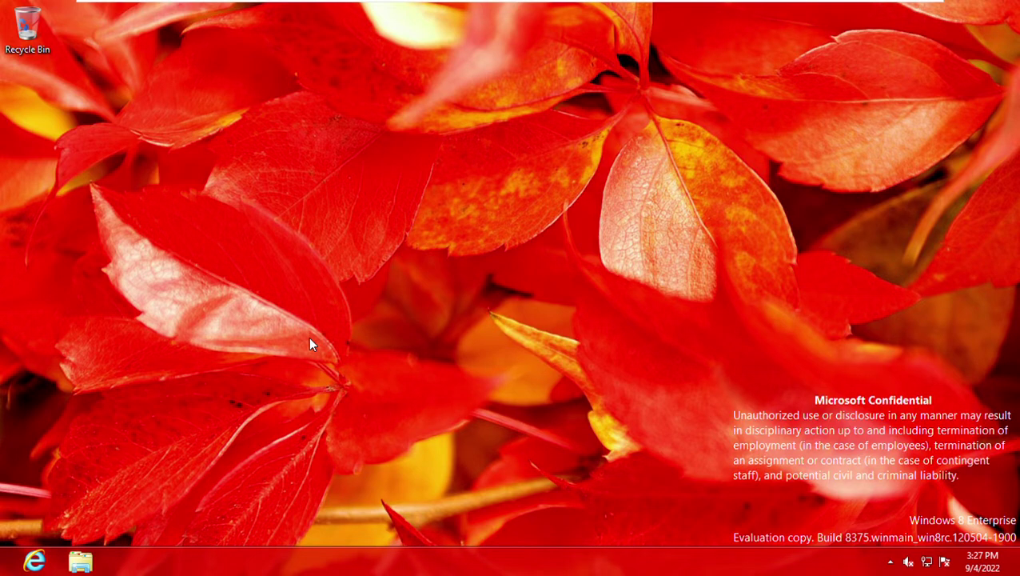
key(super+r)
text(winver)
key(Return)
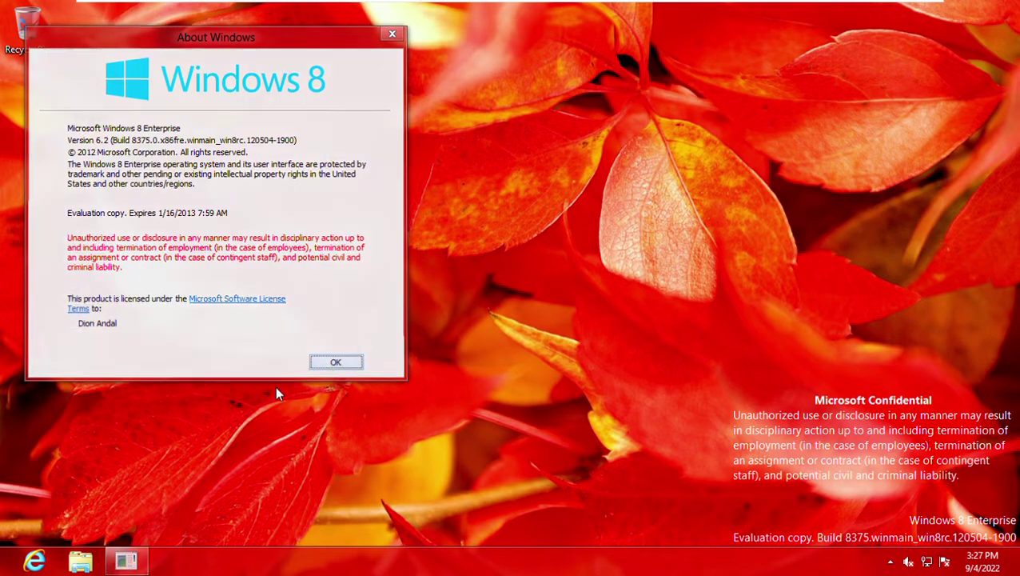
key(Return)
- Turn on the display of administrative tools in the Start screen's tile settings
key(super)
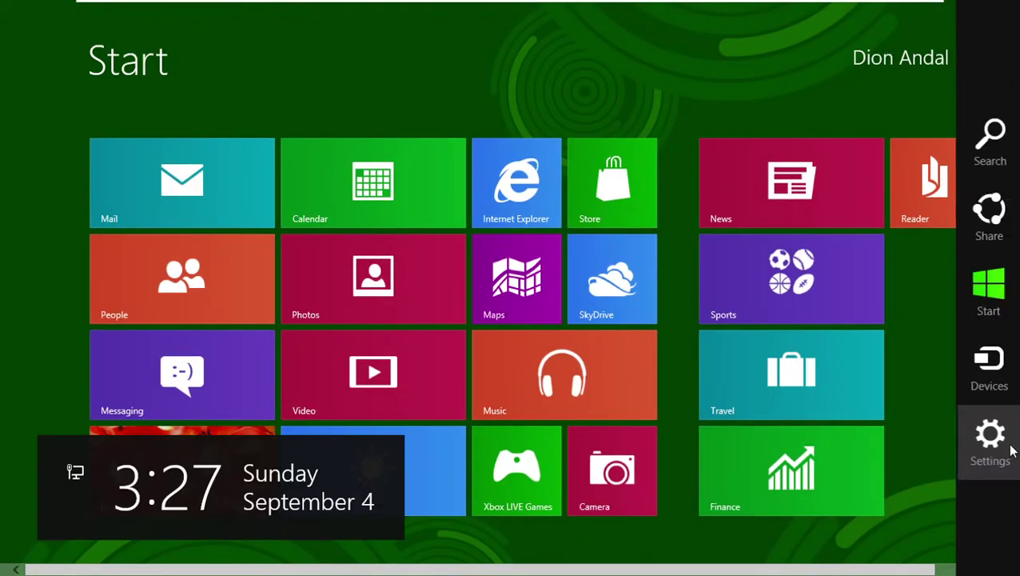
click(986, 433)
click(822, 125)
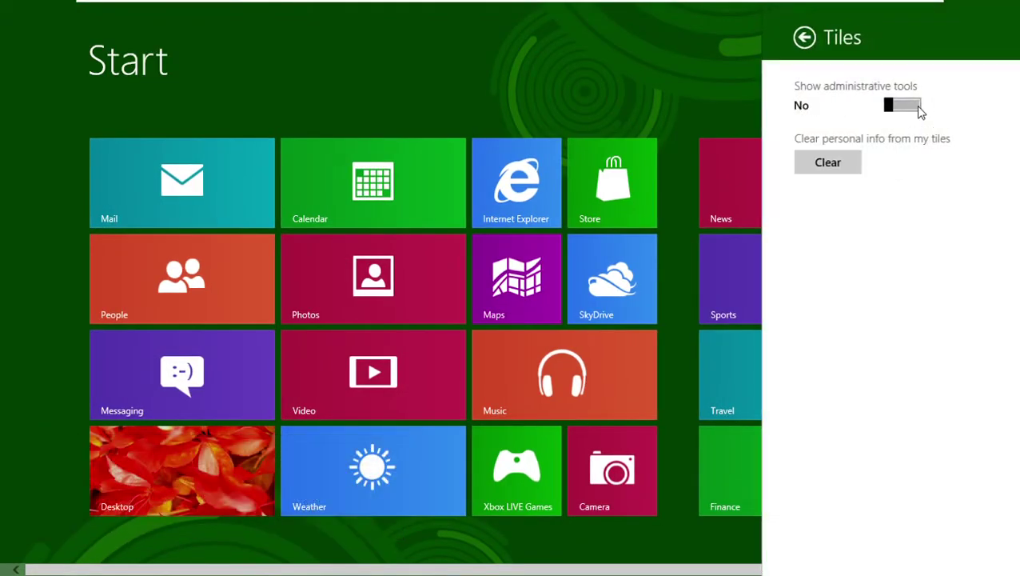
click(919, 109)
click(602, 92)
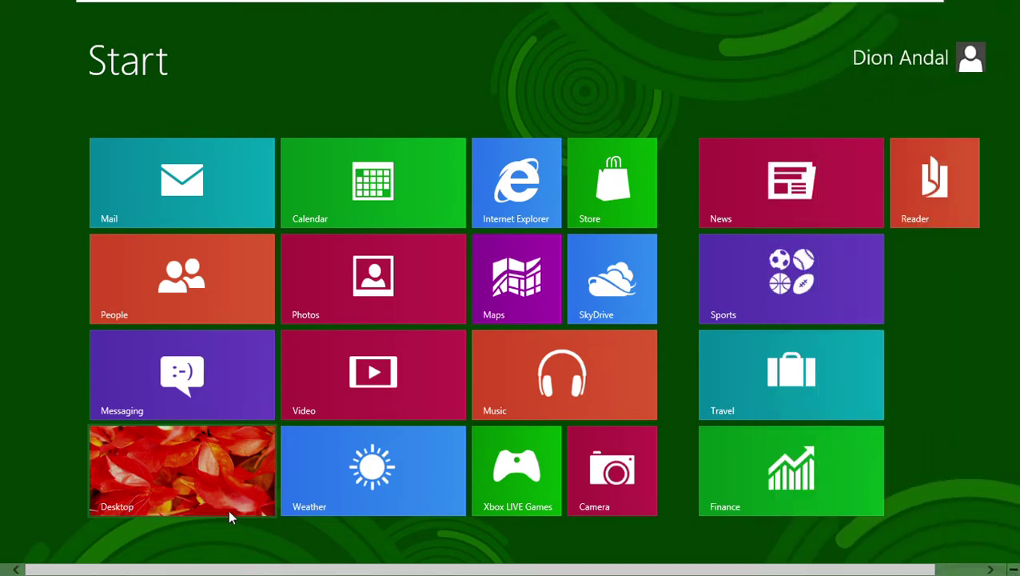
- Open Services from the Start screen's administrative tools and view its About information
scroll(229, 509, down, 5)
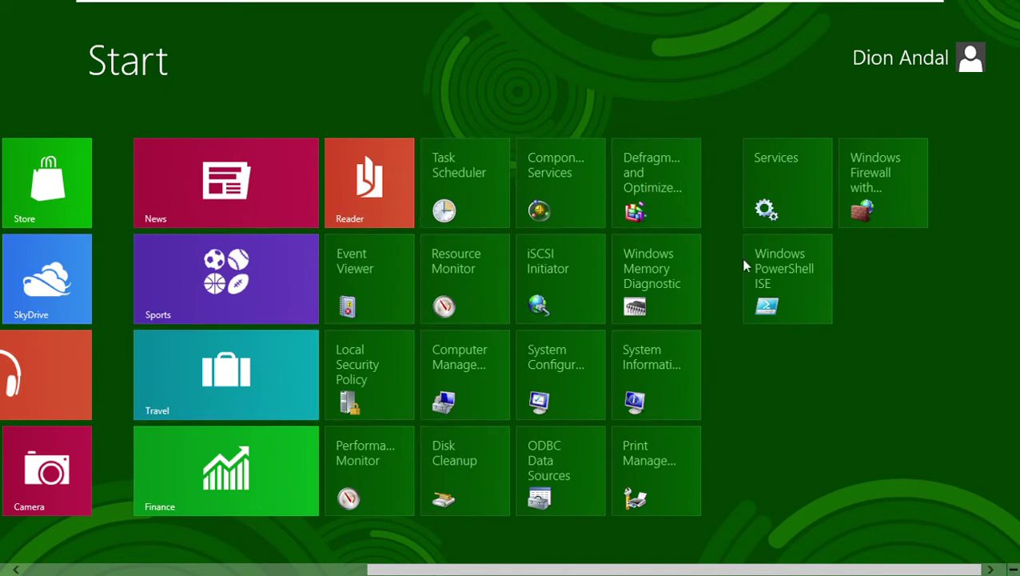
click(768, 204)
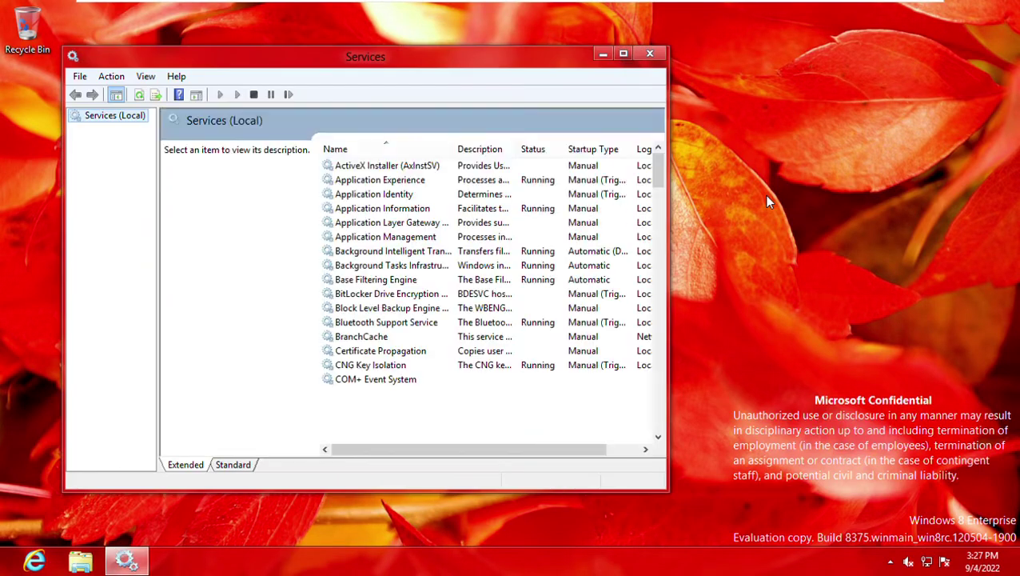
click(176, 76)
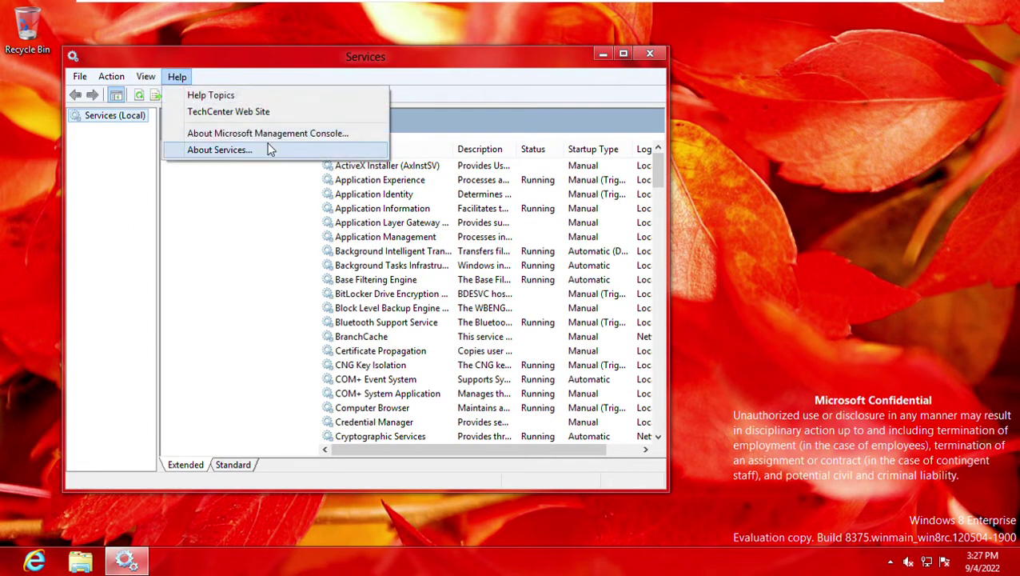
click(260, 146)
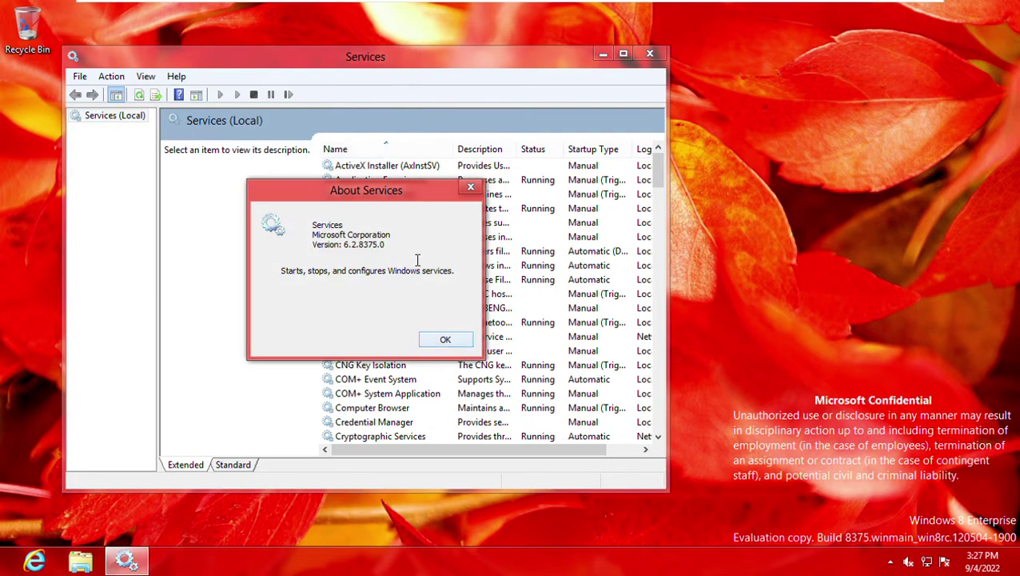
drag(415, 201, 596, 193)
click(649, 336)
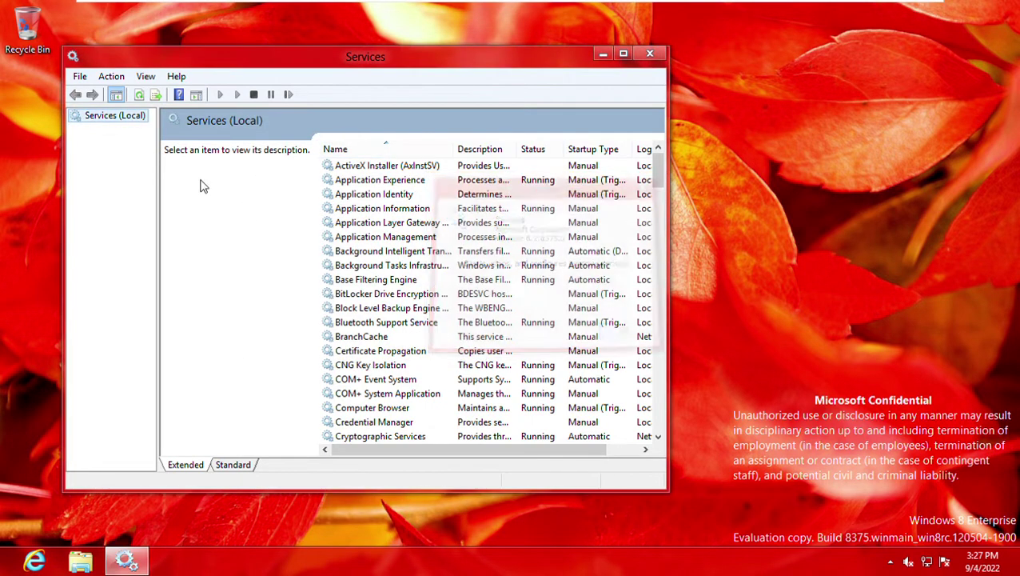
- View the Microsoft Management Console version information from Services, and close Services
click(177, 76)
click(212, 134)
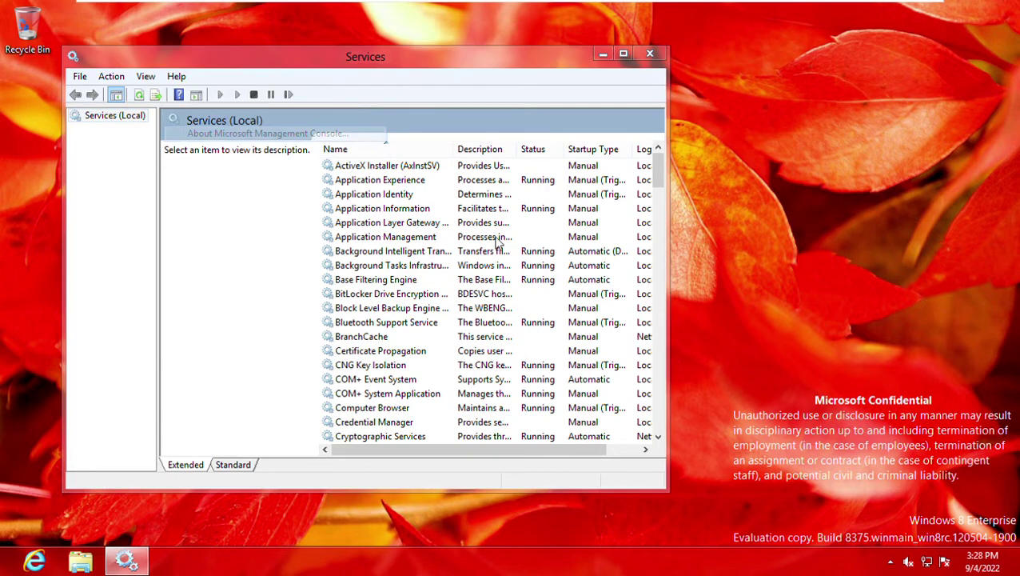
drag(337, 112, 548, 88)
click(697, 404)
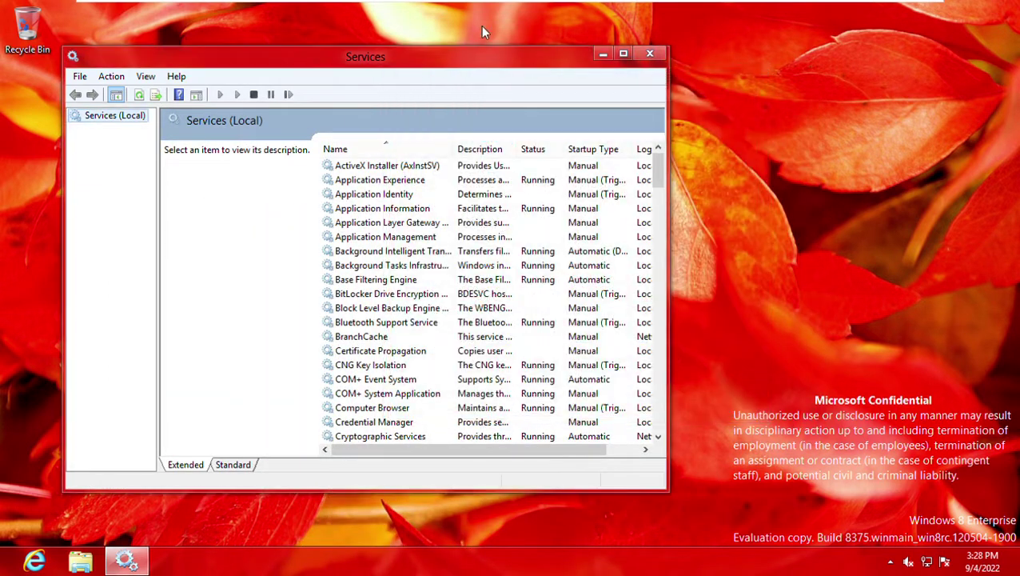
click(651, 54)
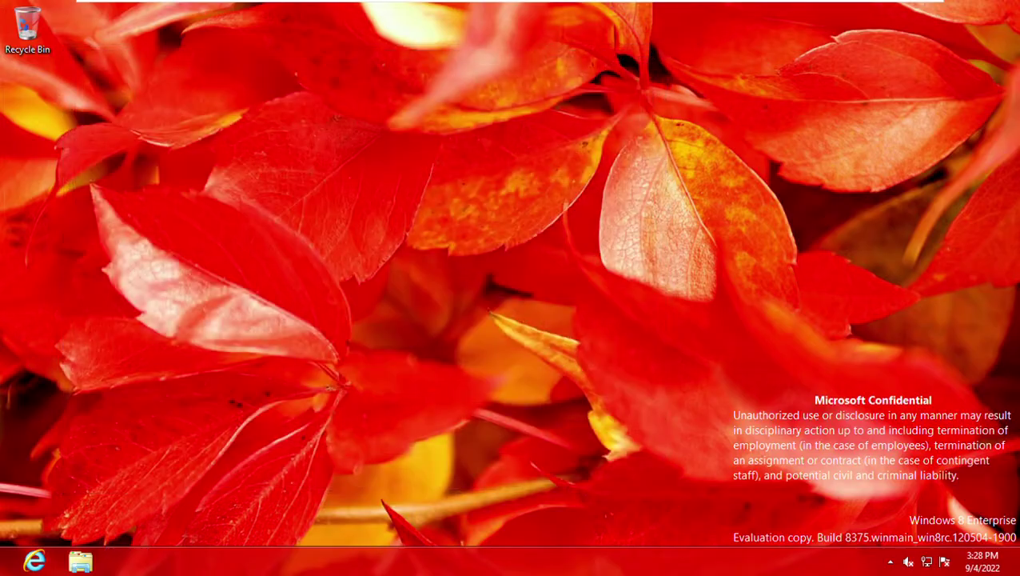
- Turn off the display of administrative tools in the Start screen's tile settings
key(super)
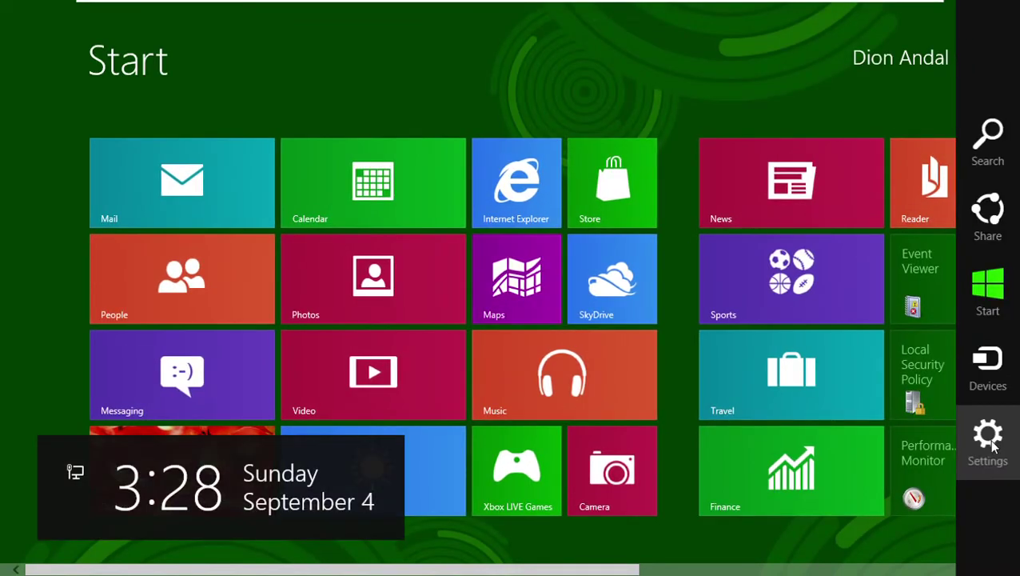
click(992, 448)
click(777, 109)
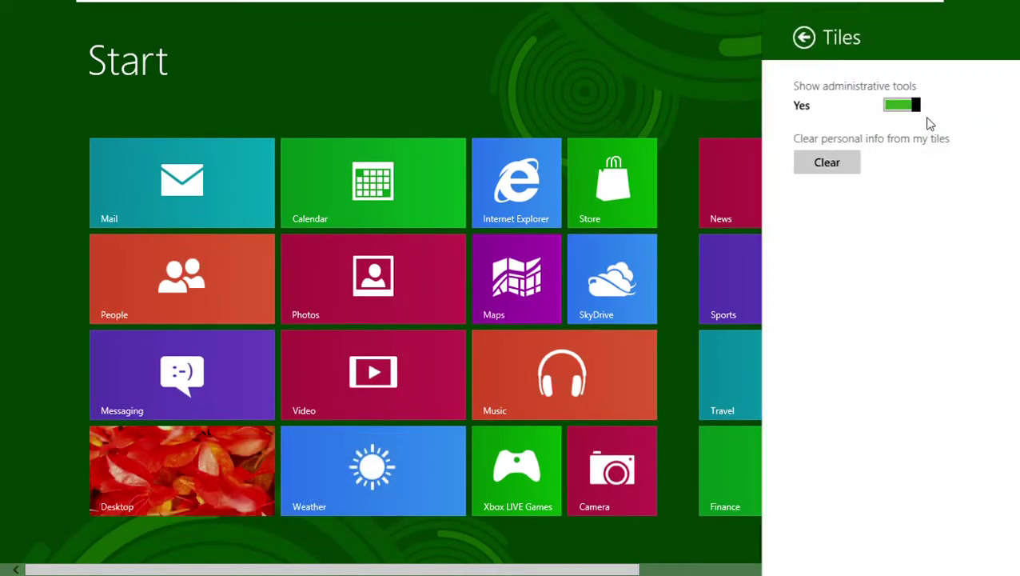
click(903, 105)
click(592, 80)
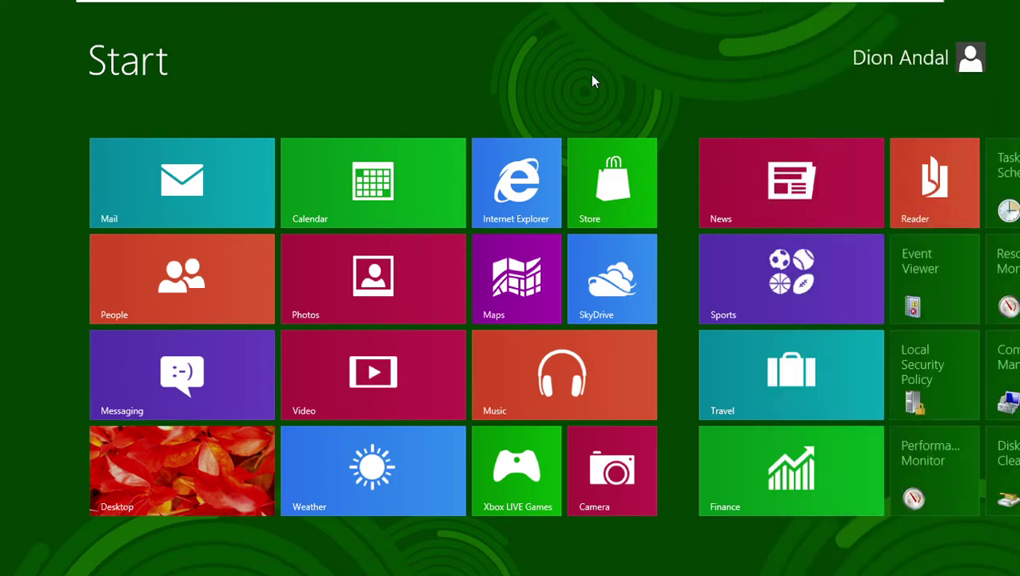
- Launch the Finance app from the Start screen and return to Start
scroll(679, 387, down, 3)
scroll(679, 387, up, 2)
scroll(679, 387, down, 3)
scroll(679, 387, up, 4)
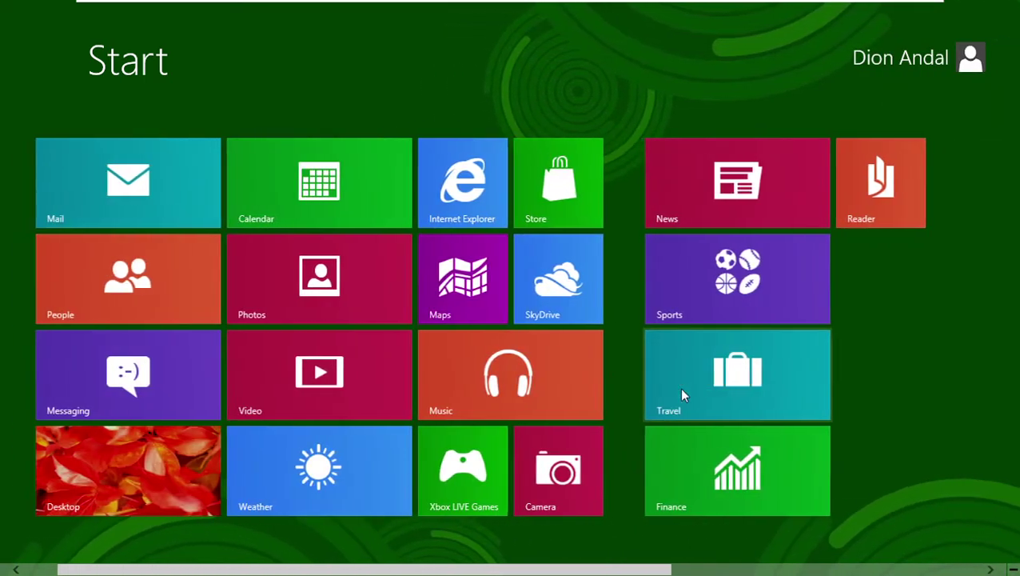
scroll(682, 393, down, 1)
scroll(683, 394, up, 1)
click(758, 483)
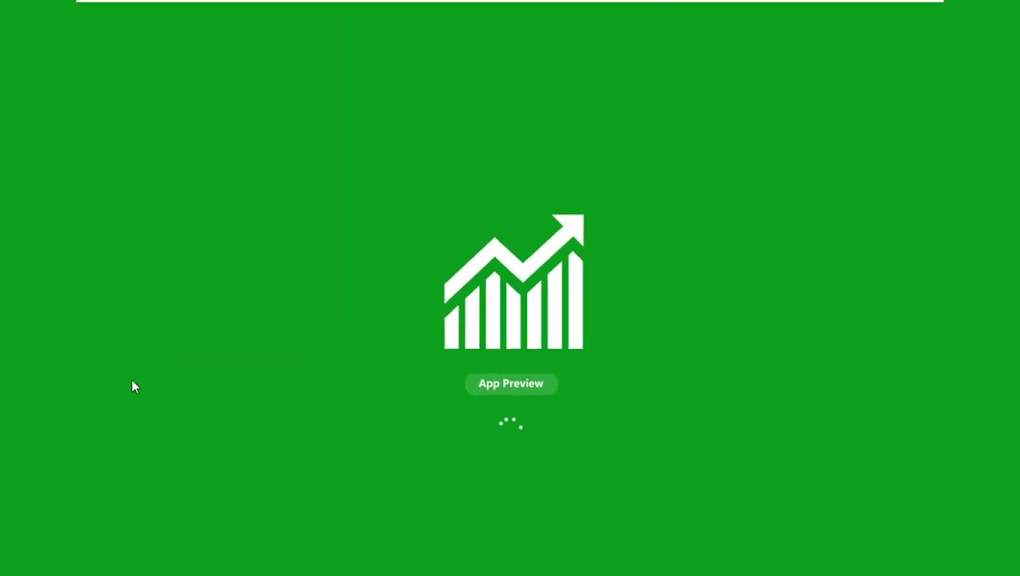
key(super)
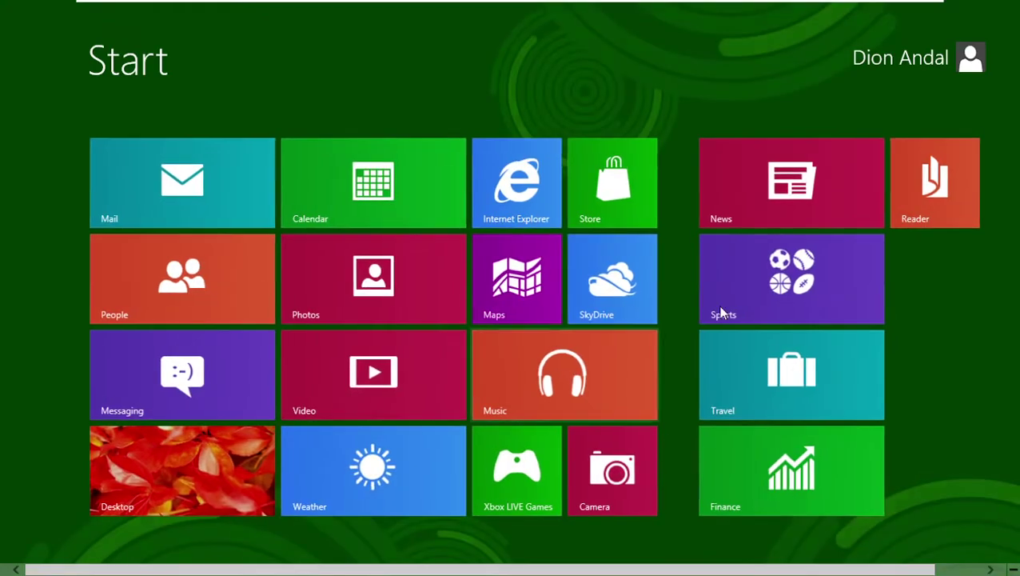
- Open Internet Explorer from the Start screen, view its About information in the app settings, and dismiss it
click(529, 183)
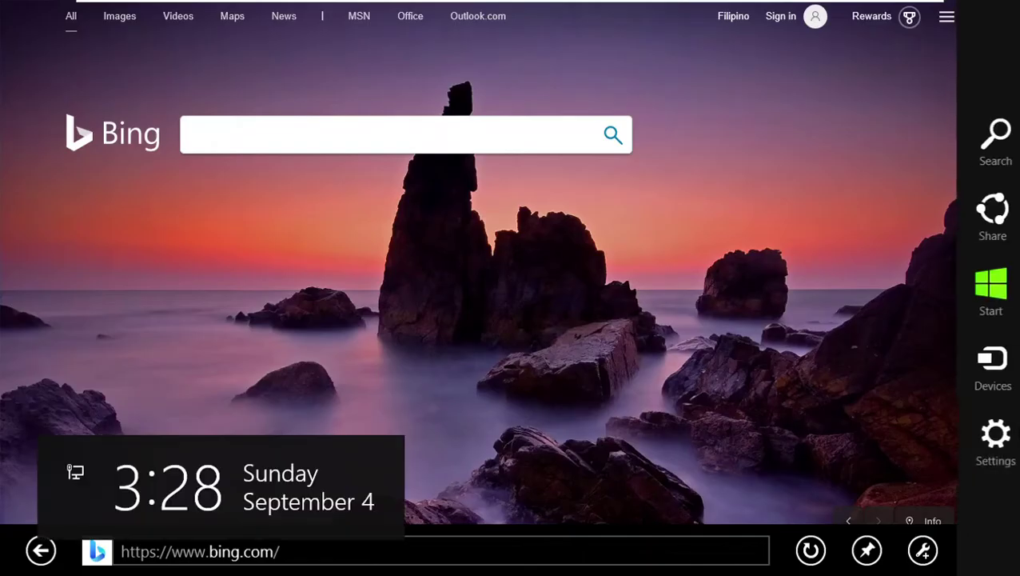
key(super+i)
click(808, 136)
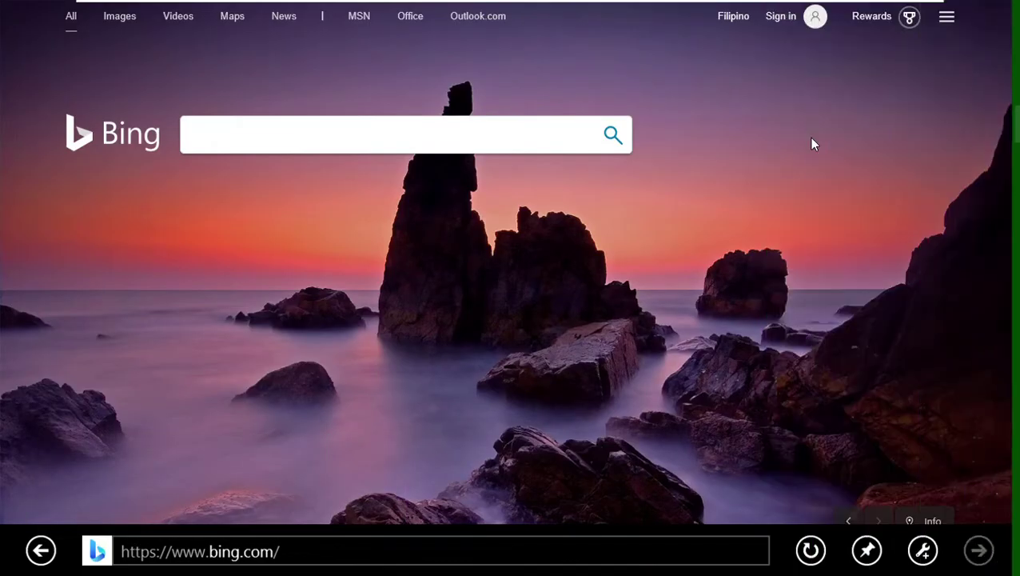
click(478, 281)
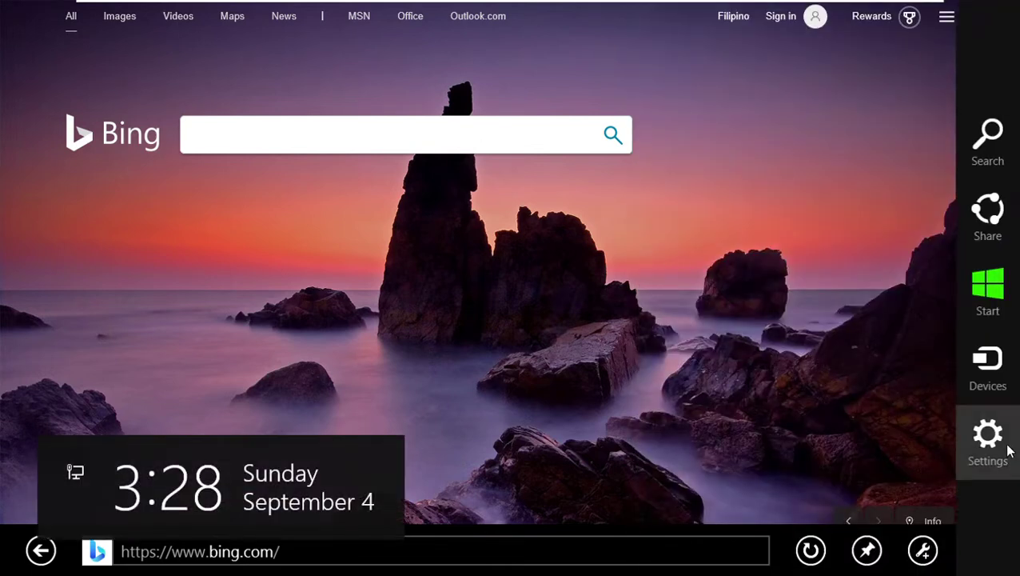
click(1000, 448)
click(810, 164)
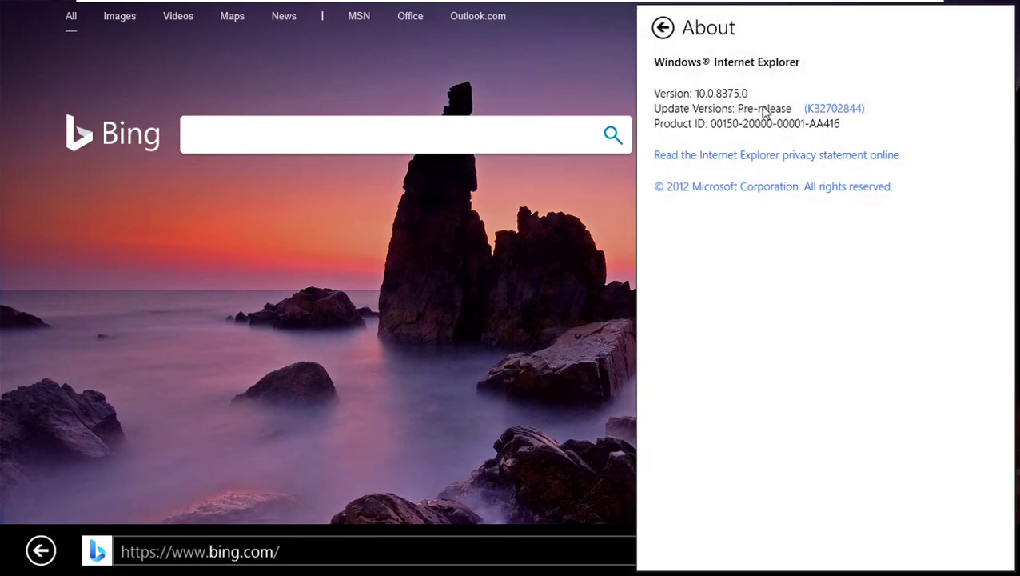
click(352, 264)
- Switch from Internet Explorer to the desktop and open Device Manager
click(12, 549)
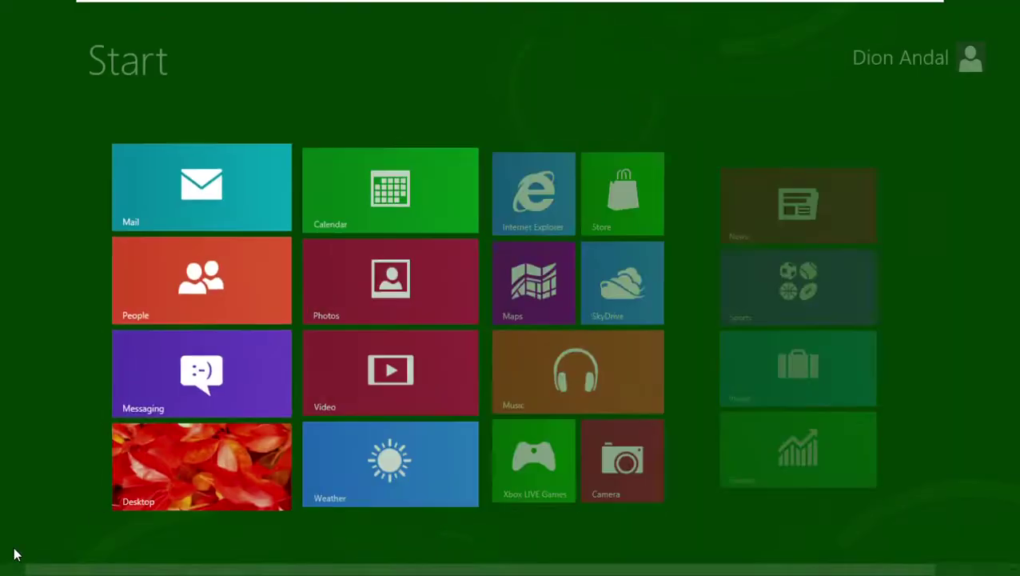
click(168, 485)
right_click(11, 555)
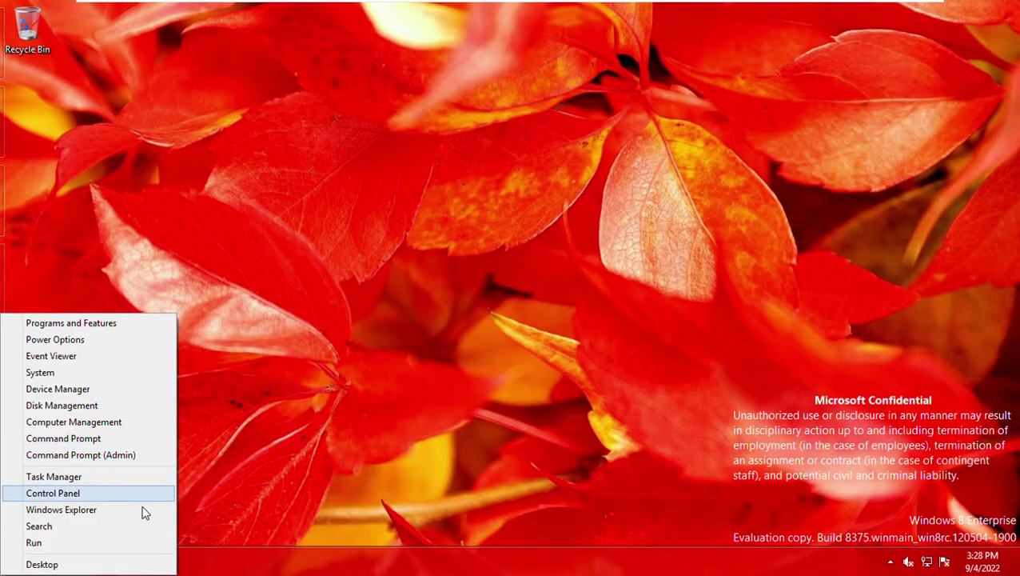
click(102, 390)
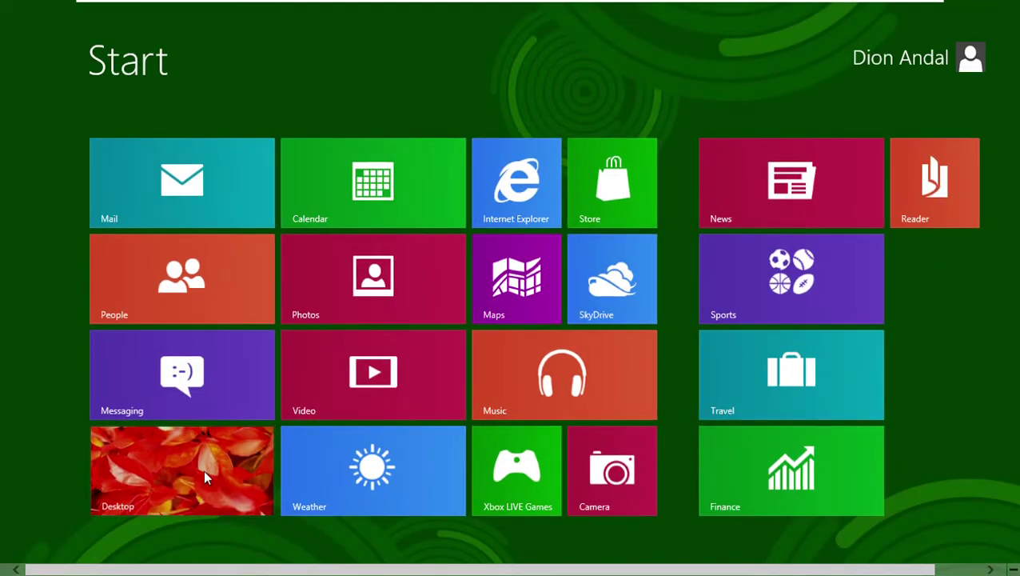
click(203, 468)
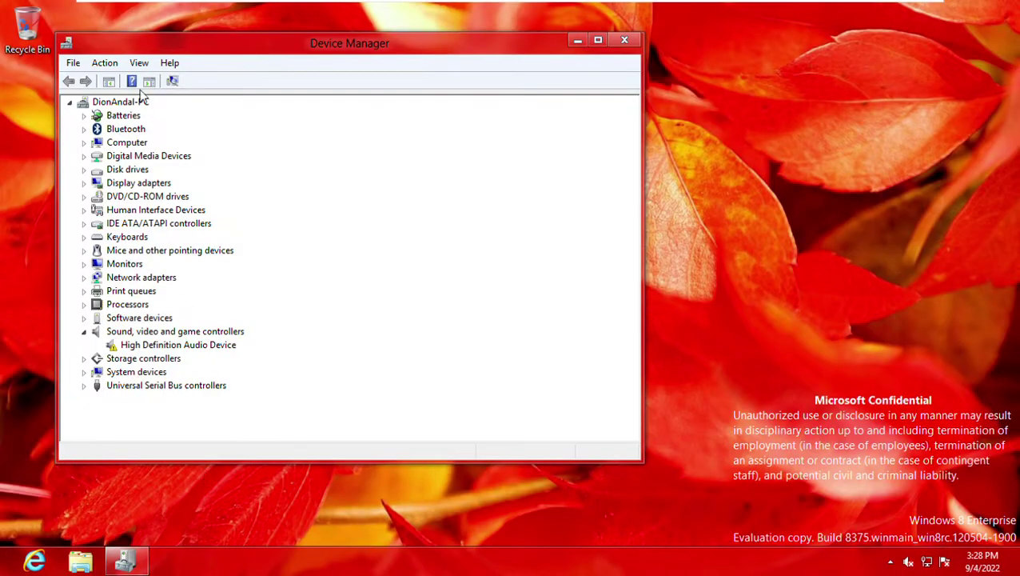
- View the About information of Device Manager and dismiss it
click(170, 63)
click(196, 137)
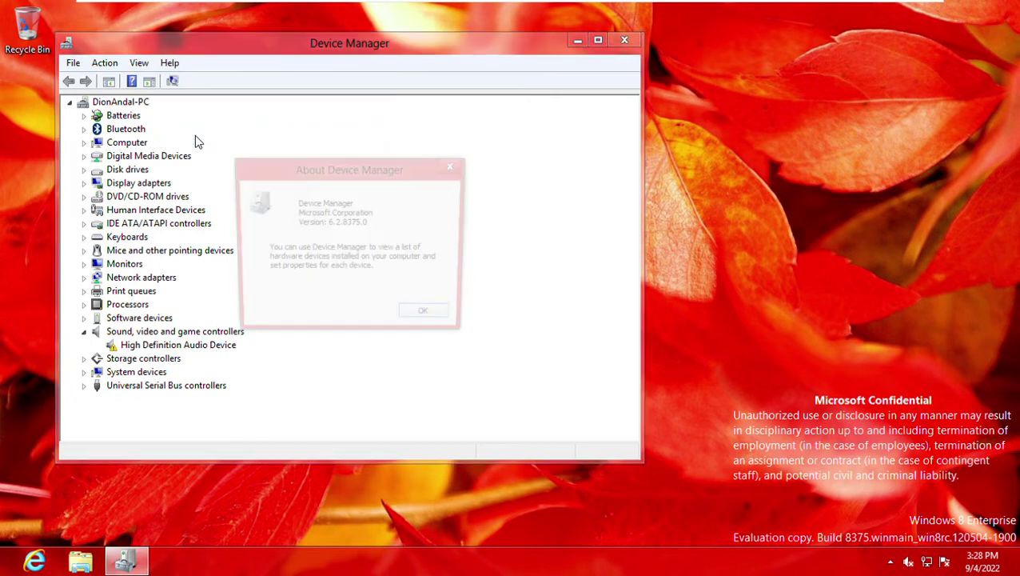
drag(322, 166, 584, 161)
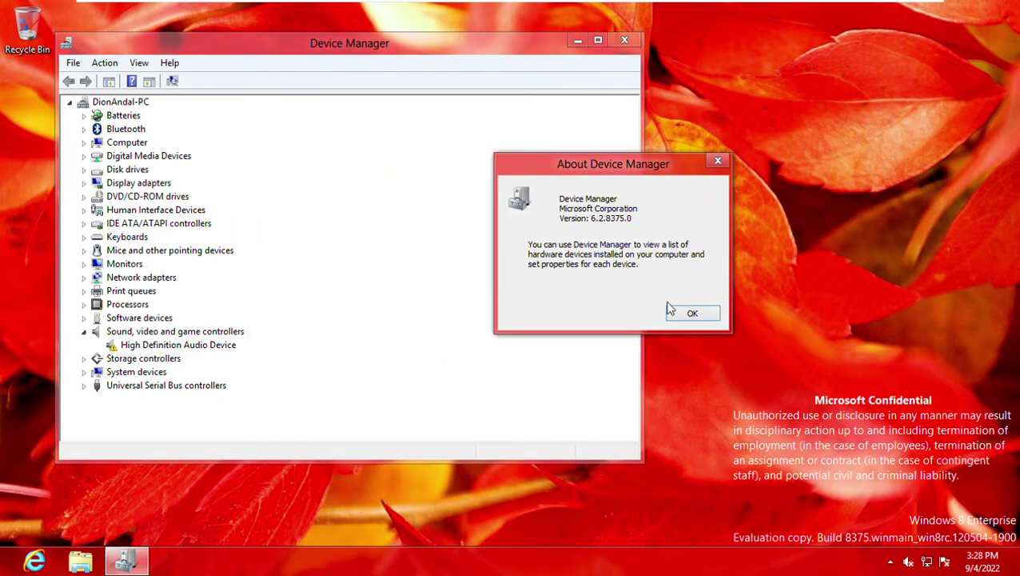
click(692, 312)
- View the Microsoft Management Console version information from Device Manager, and close Device Manager
click(169, 64)
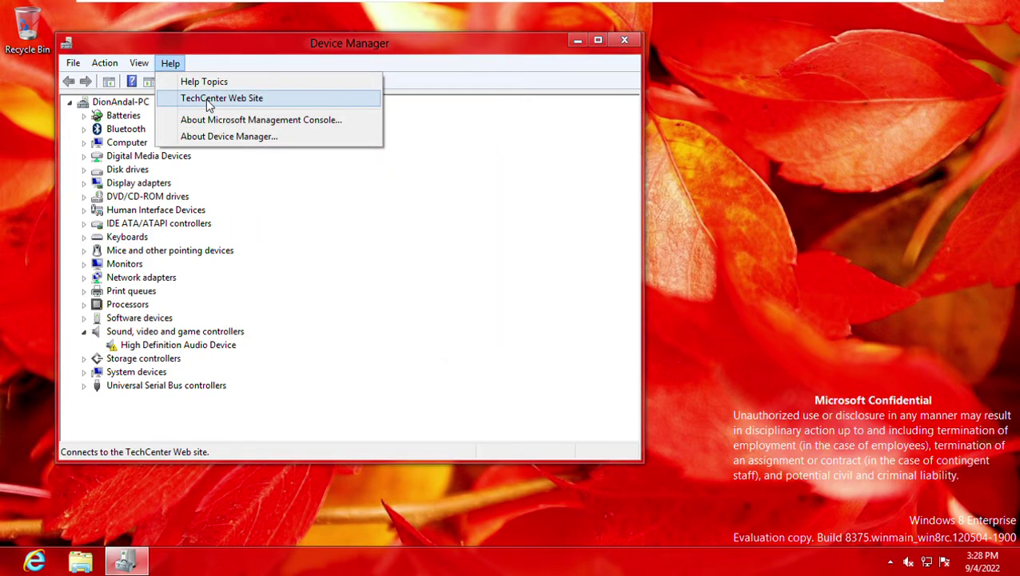
click(213, 120)
drag(417, 80, 709, 117)
click(758, 437)
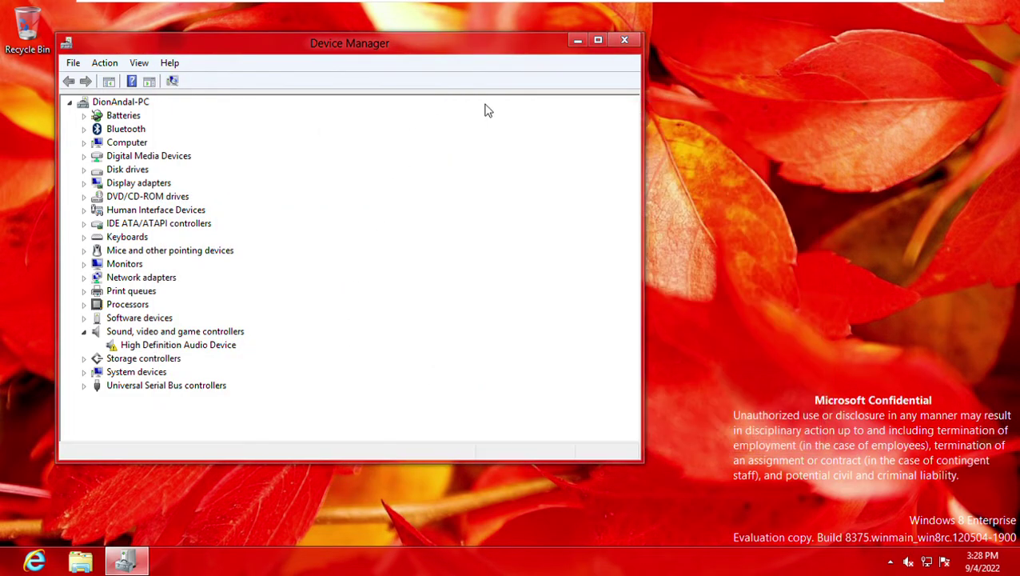
click(627, 40)
- Open the System window to view the computer's basic information, and close it
right_click(7, 570)
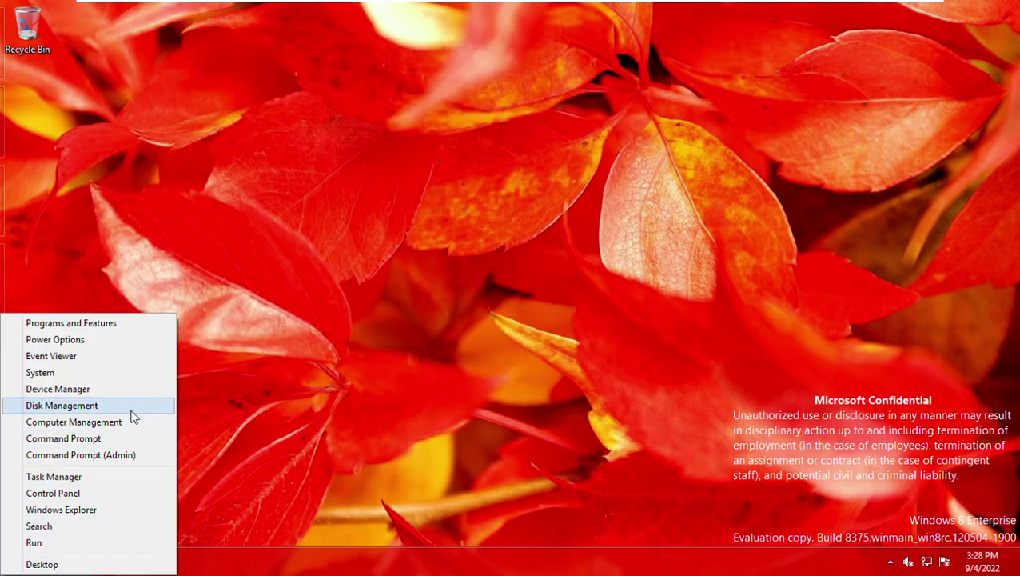
click(109, 374)
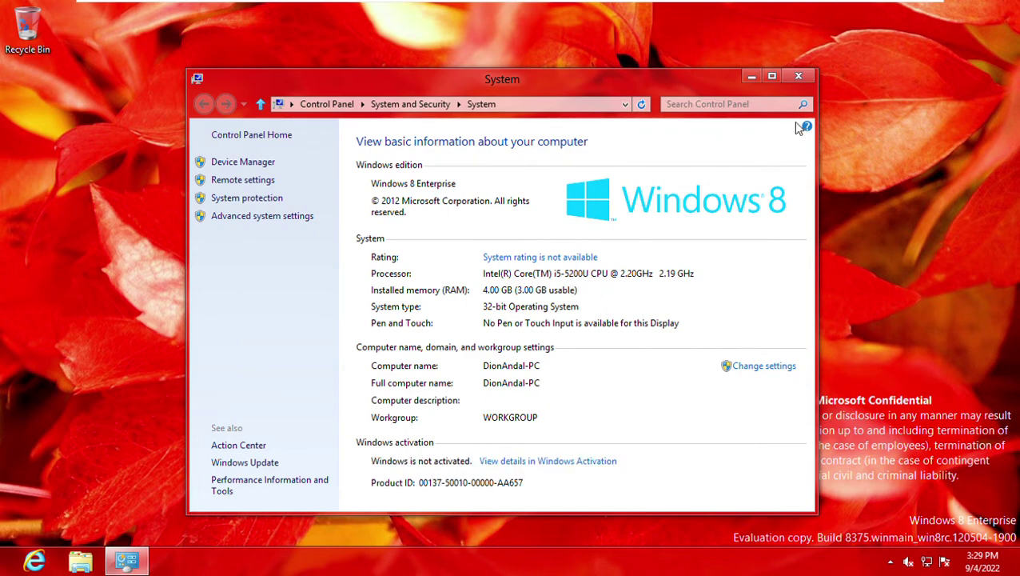
click(798, 75)
- Open the desktop gadgets gallery
right_click(461, 383)
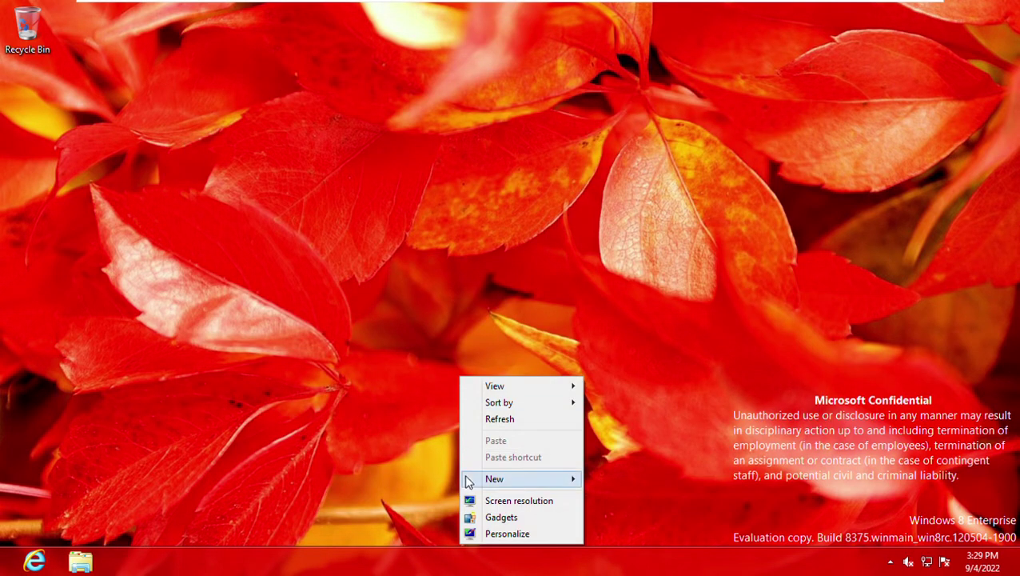
click(490, 517)
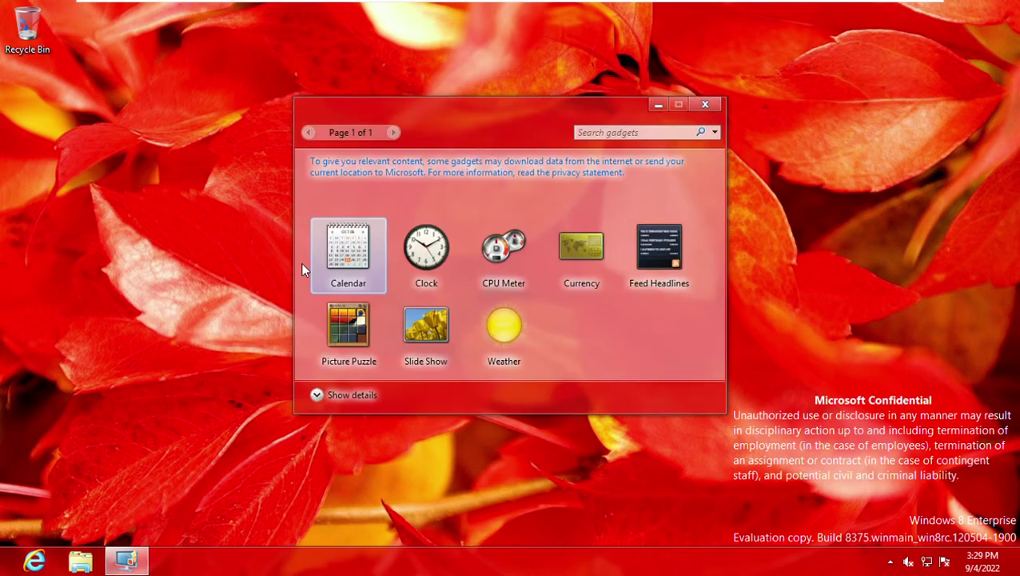
- Add the Calendar, Clock, CPU Meter, Currency and Feed Headlines gadgets to the desktop
double_click(353, 264)
double_click(416, 272)
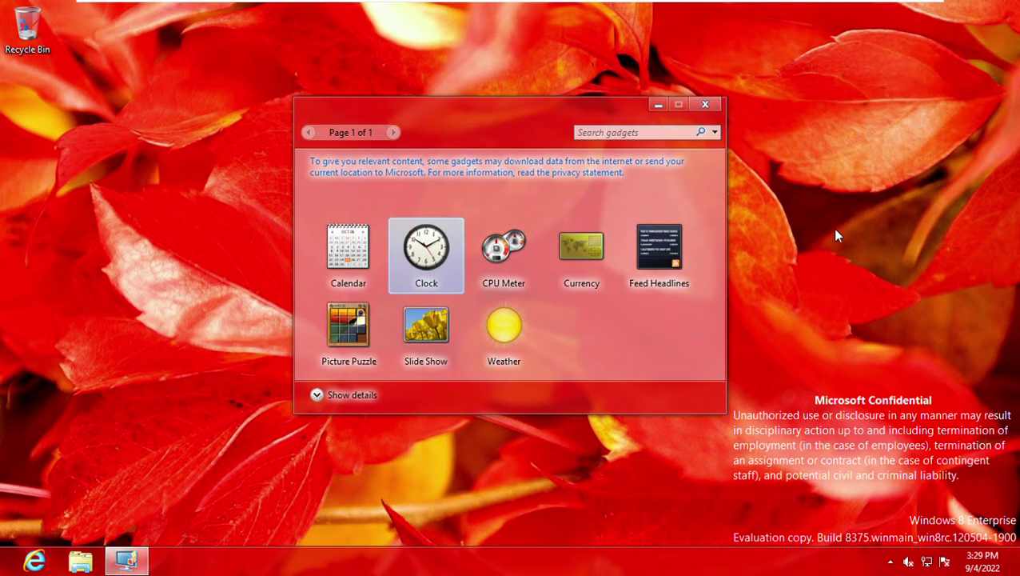
double_click(503, 254)
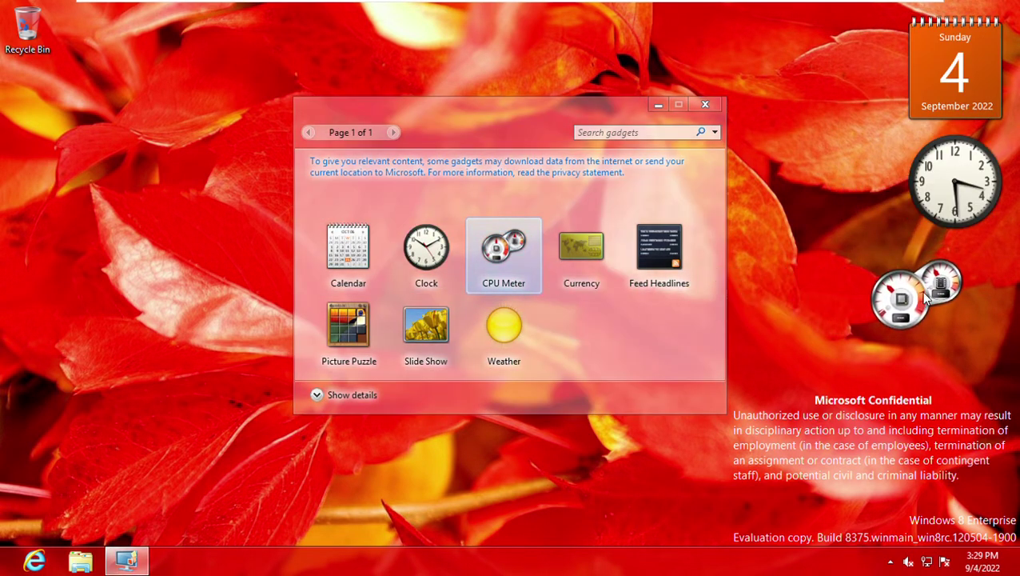
drag(599, 291, 946, 381)
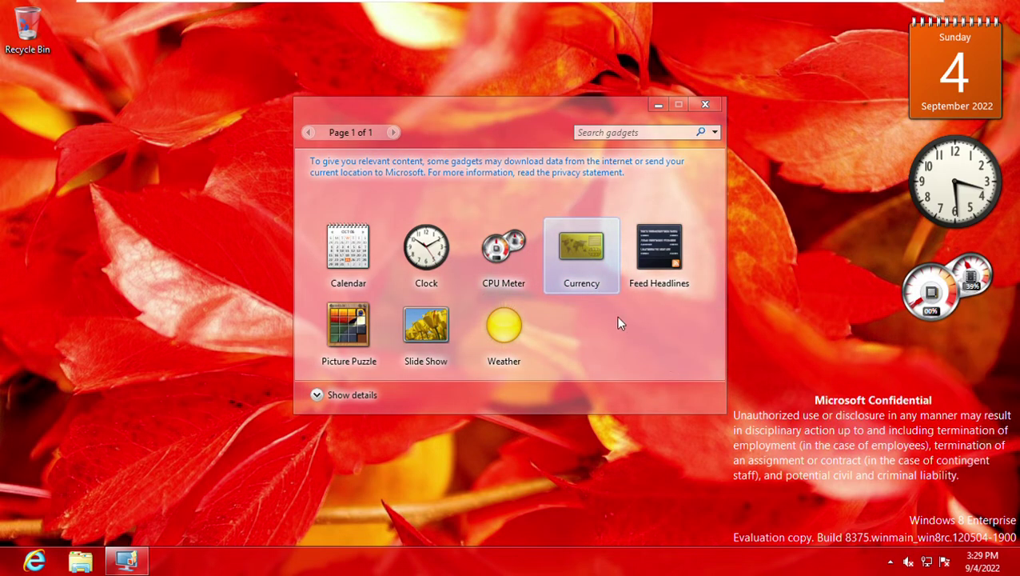
drag(659, 253, 827, 452)
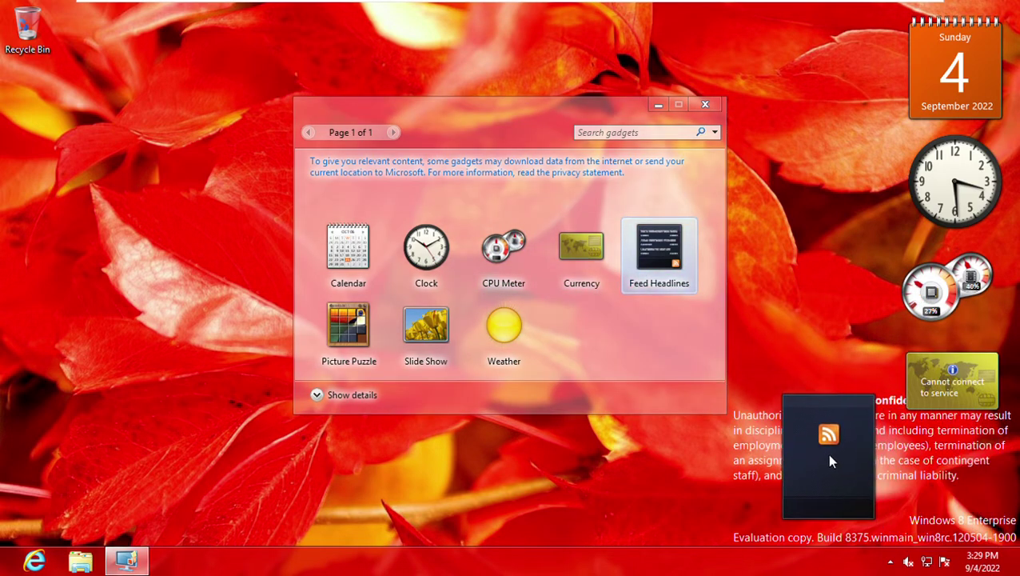
- Add the Weather, Slide Show and Picture Puzzle gadgets to the desktop
click(504, 328)
drag(944, 457, 944, 456)
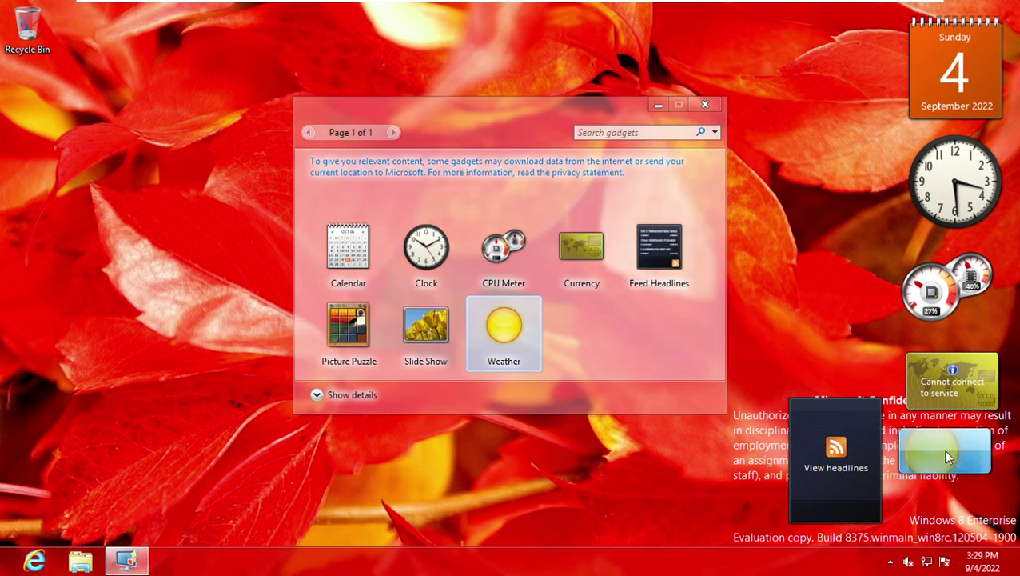
drag(427, 328, 827, 356)
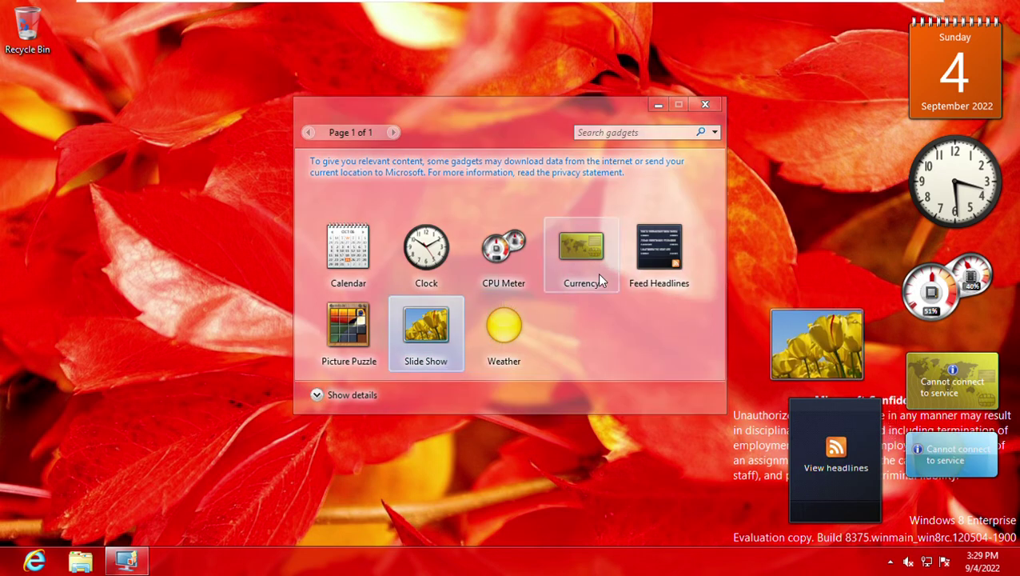
click(498, 264)
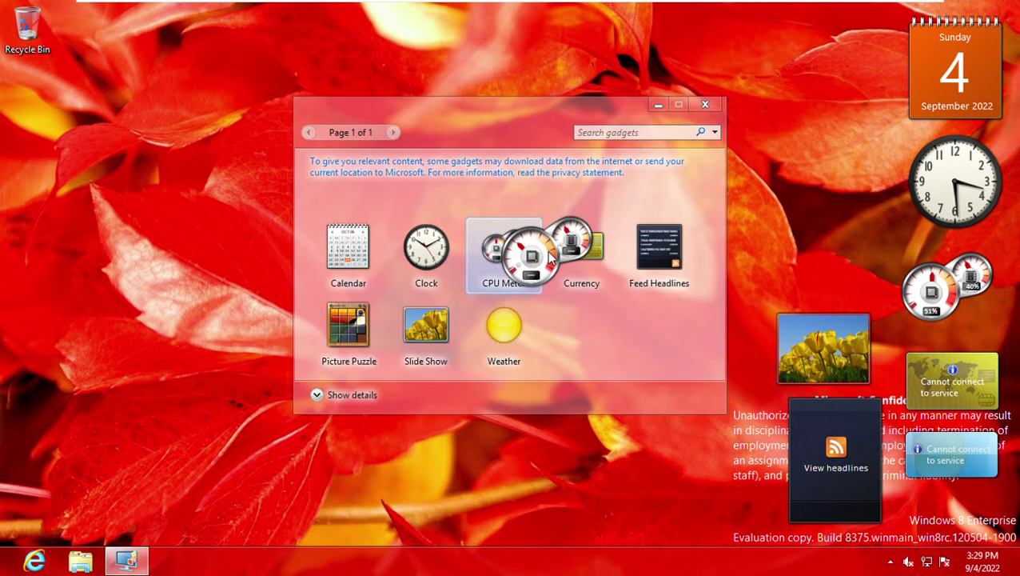
drag(352, 324, 811, 214)
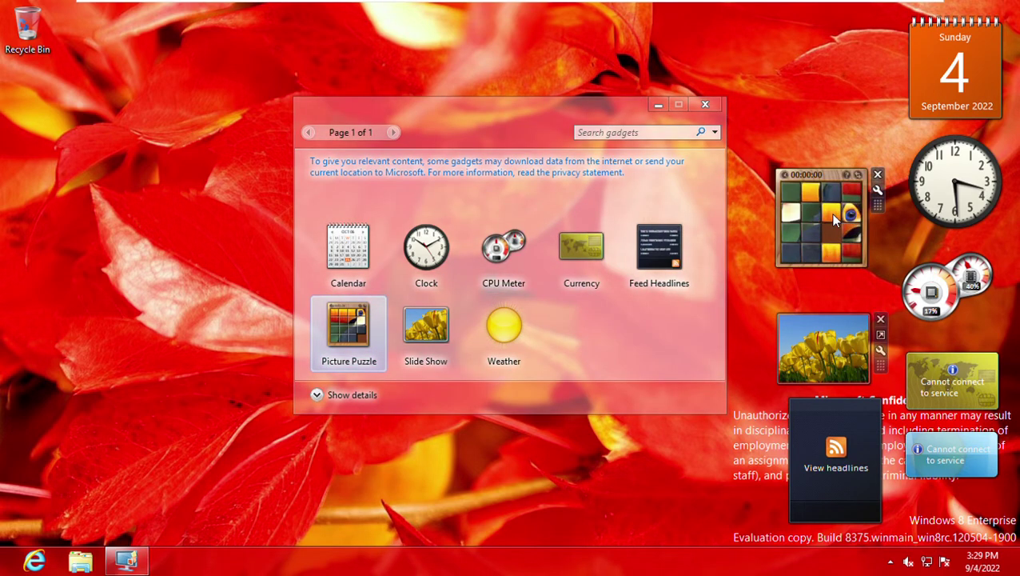
- View the Picture Puzzle gadget's options and browse the Clock gadget's face designs, cancelling both without changes
click(879, 193)
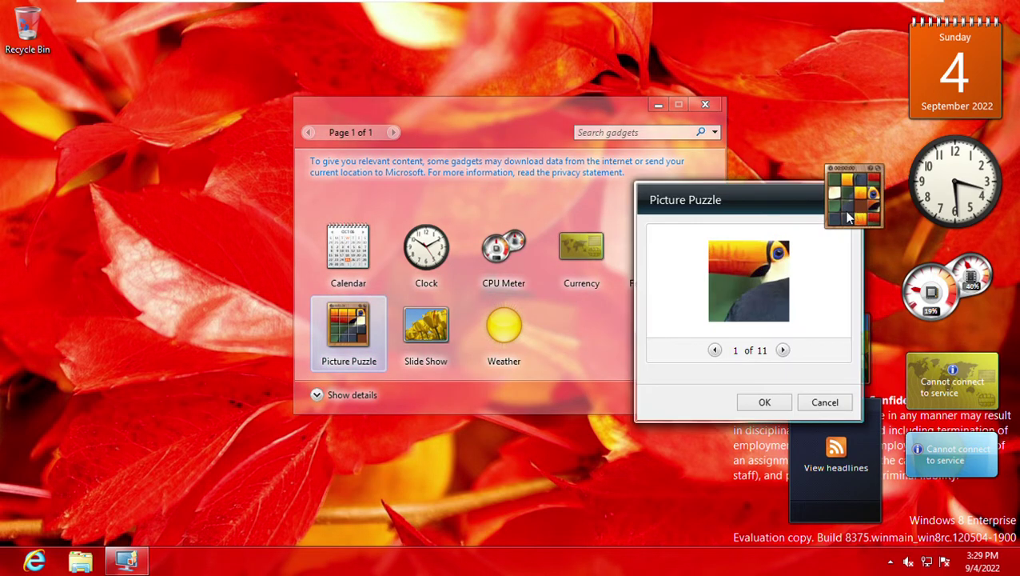
click(814, 398)
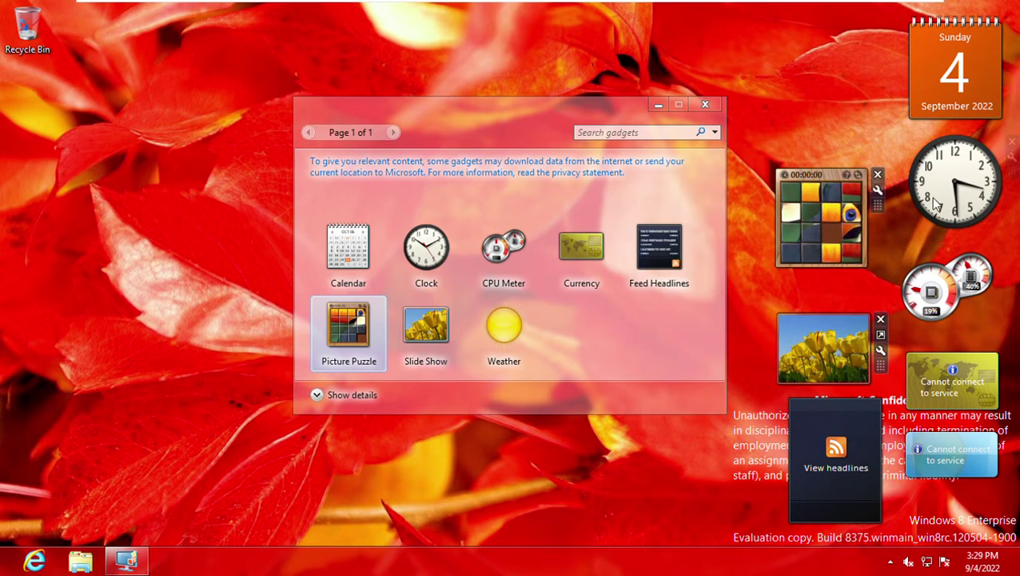
click(1011, 157)
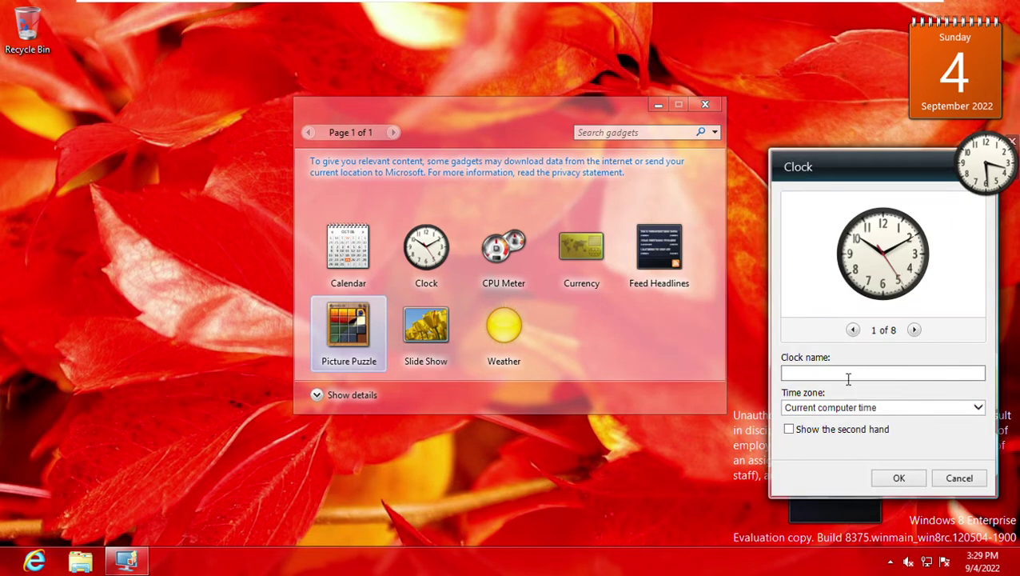
click(914, 330)
click(915, 331)
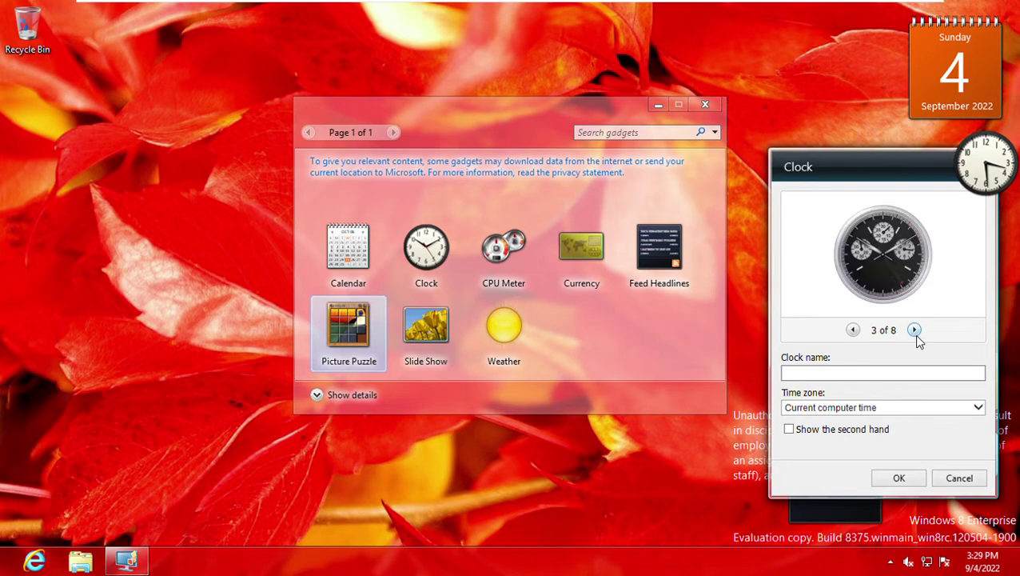
click(851, 330)
click(851, 330)
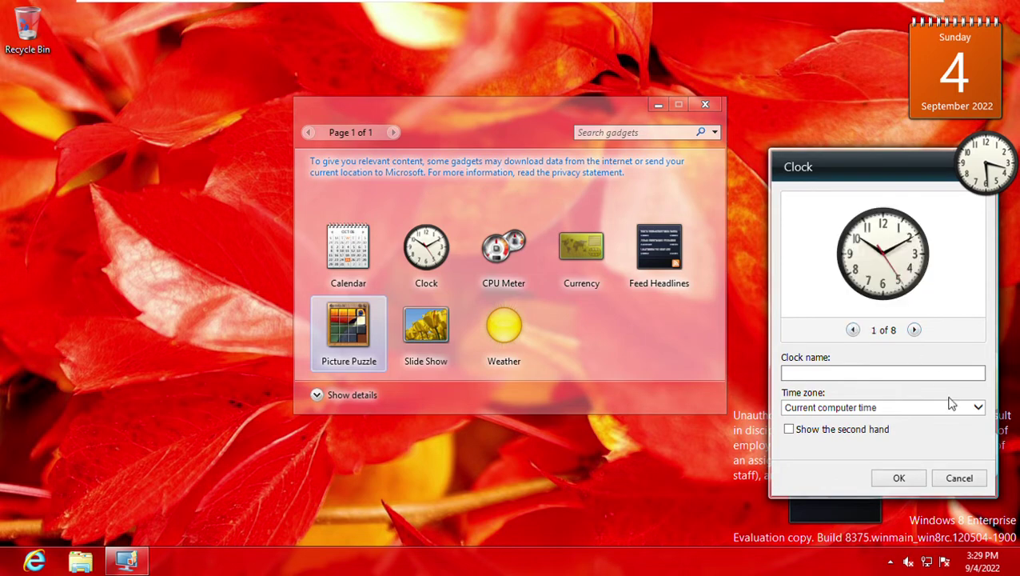
click(962, 479)
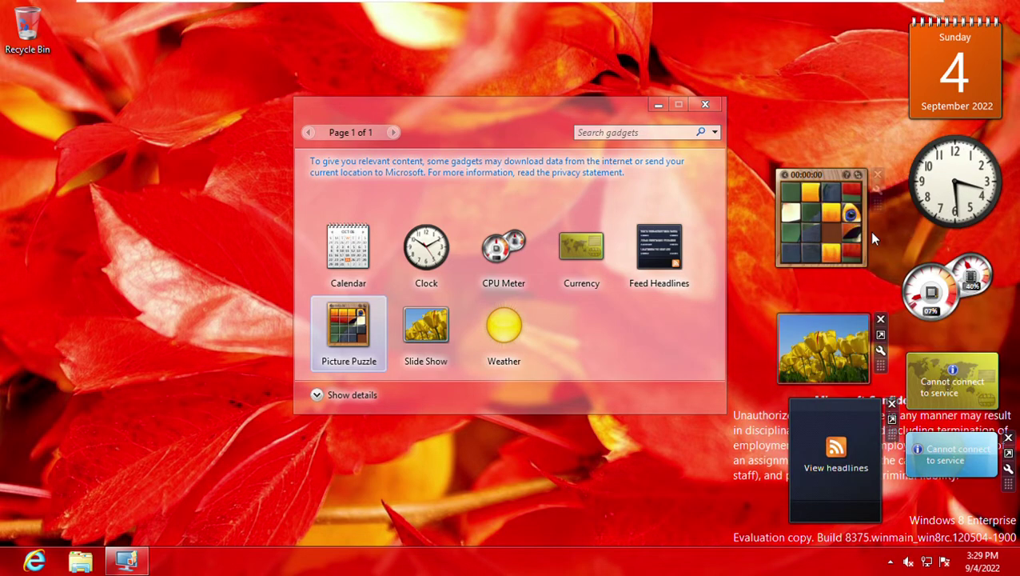
- Remove all the gadgets from the desktop and close the gadgets gallery
click(878, 174)
click(881, 319)
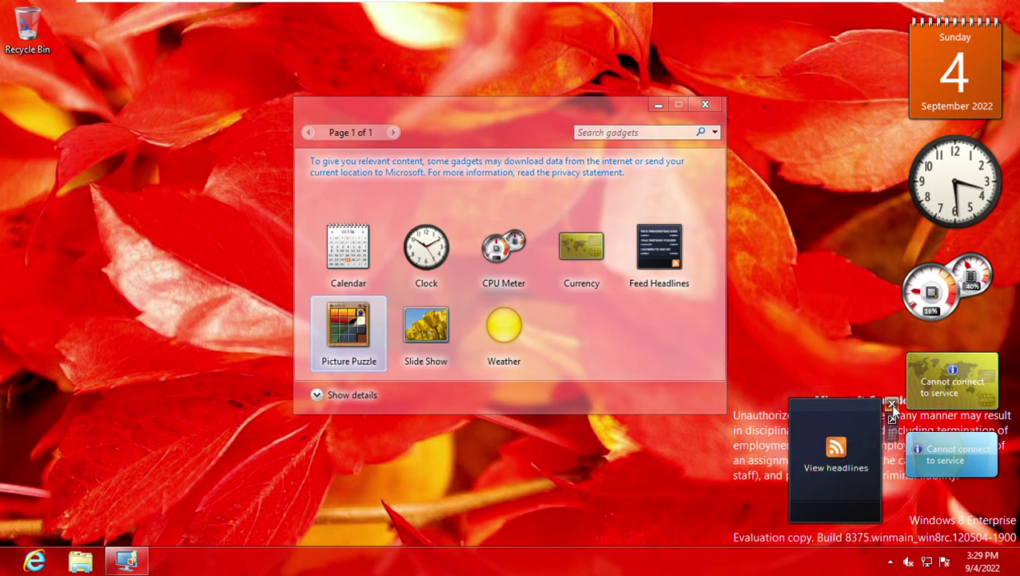
click(892, 404)
click(1008, 439)
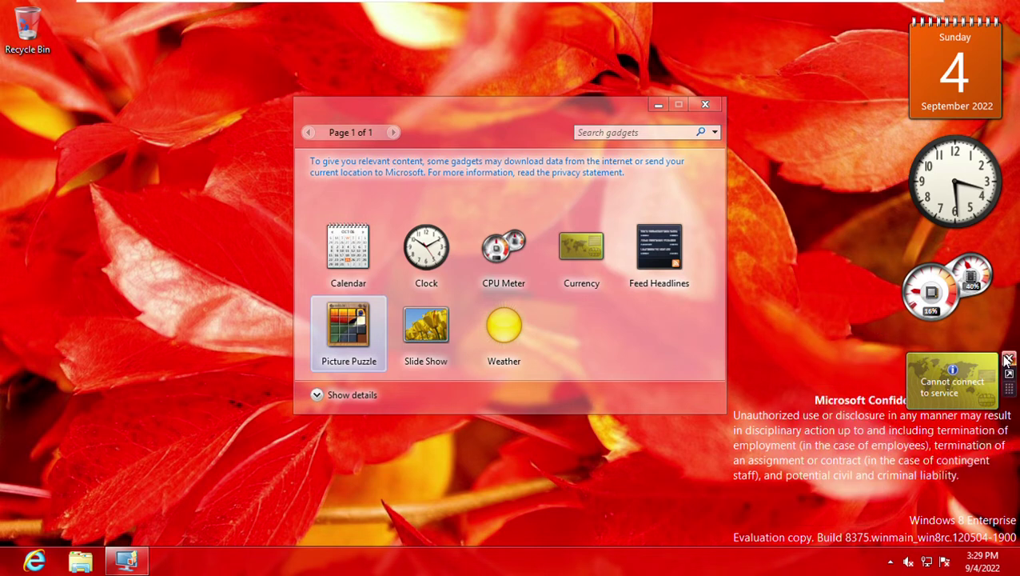
click(1009, 360)
click(1005, 258)
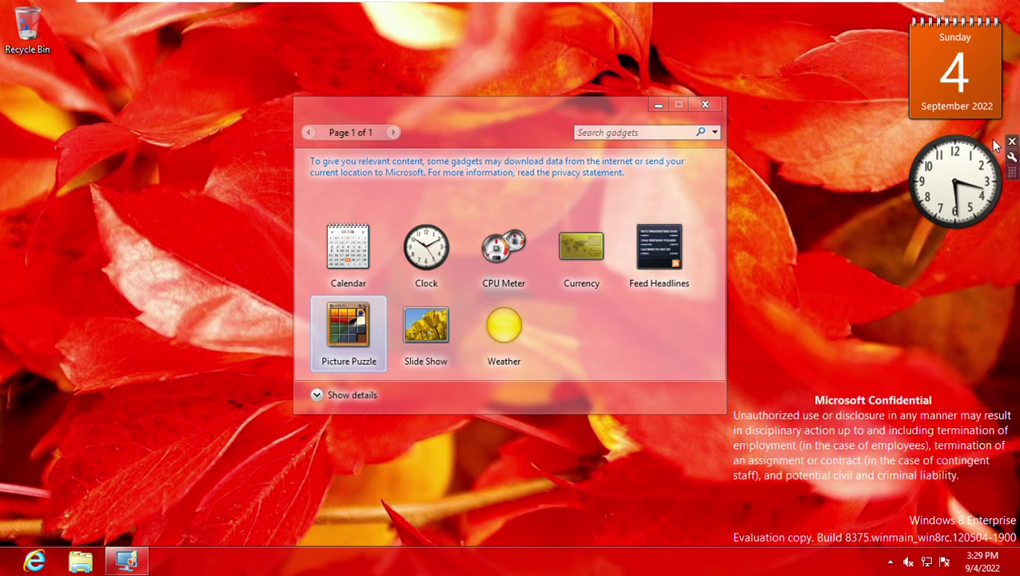
click(1012, 141)
click(1013, 22)
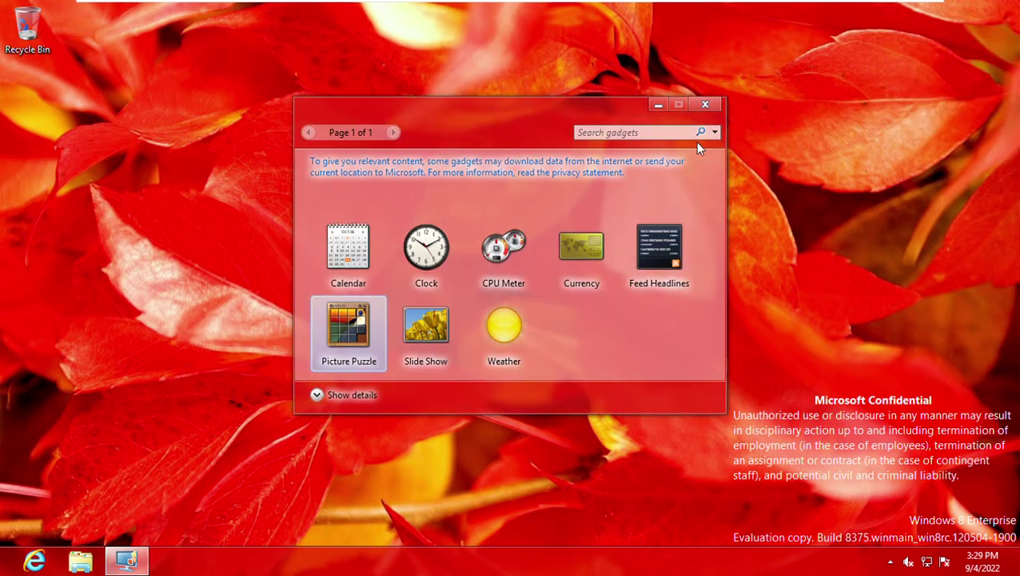
click(705, 108)
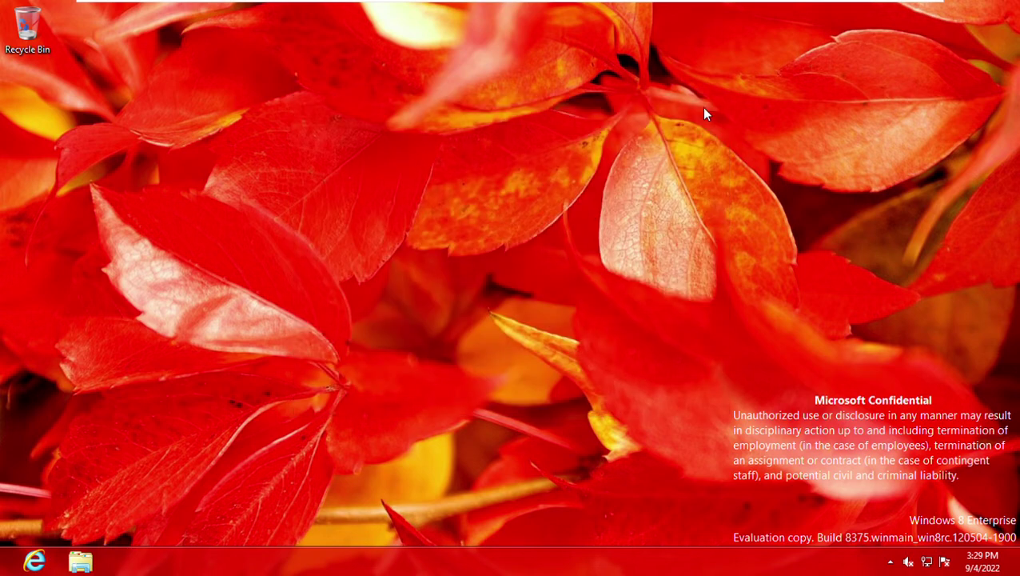
- Reopen the gadgets gallery, view the Calendar gadget's details, hide them, and close the gallery
right_click(410, 340)
click(447, 483)
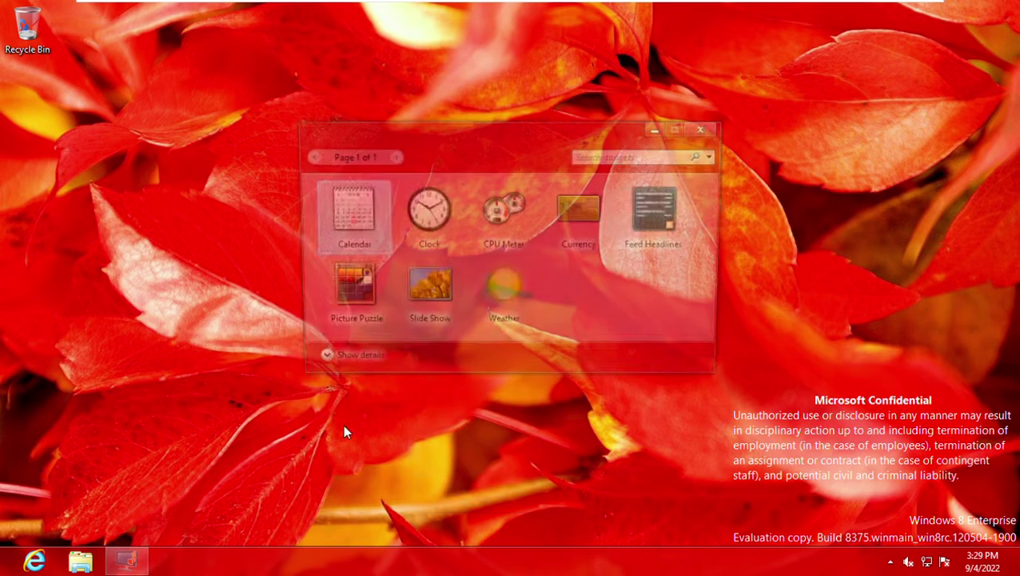
click(317, 362)
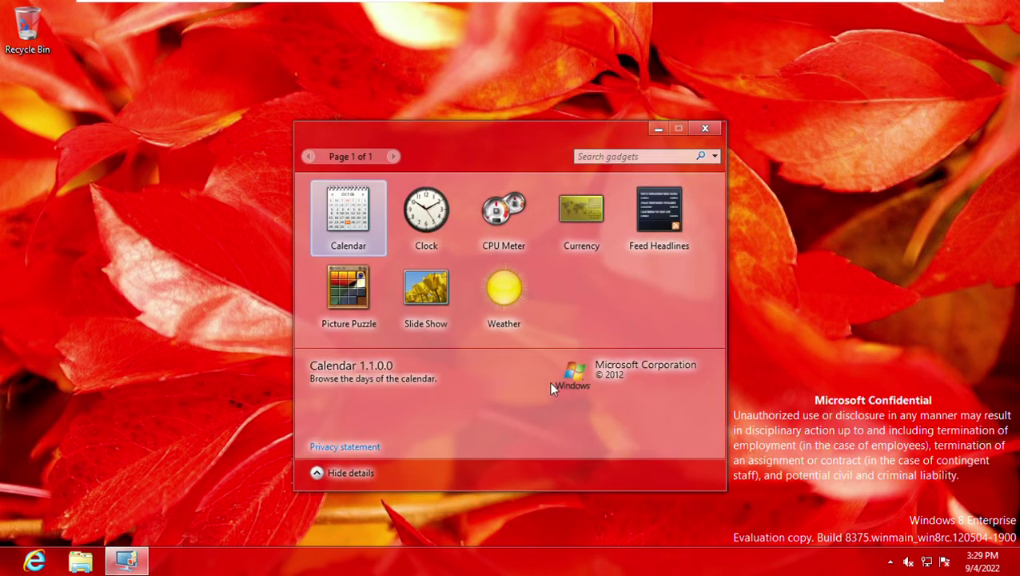
click(317, 471)
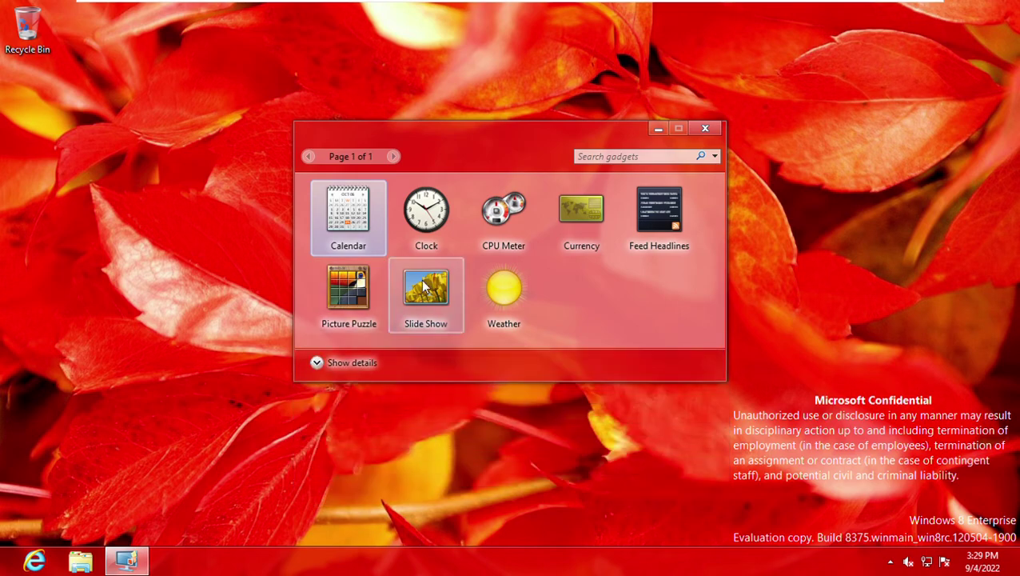
click(713, 128)
- Open Notepad from the full apps list, view its About information, and close it
click(8, 569)
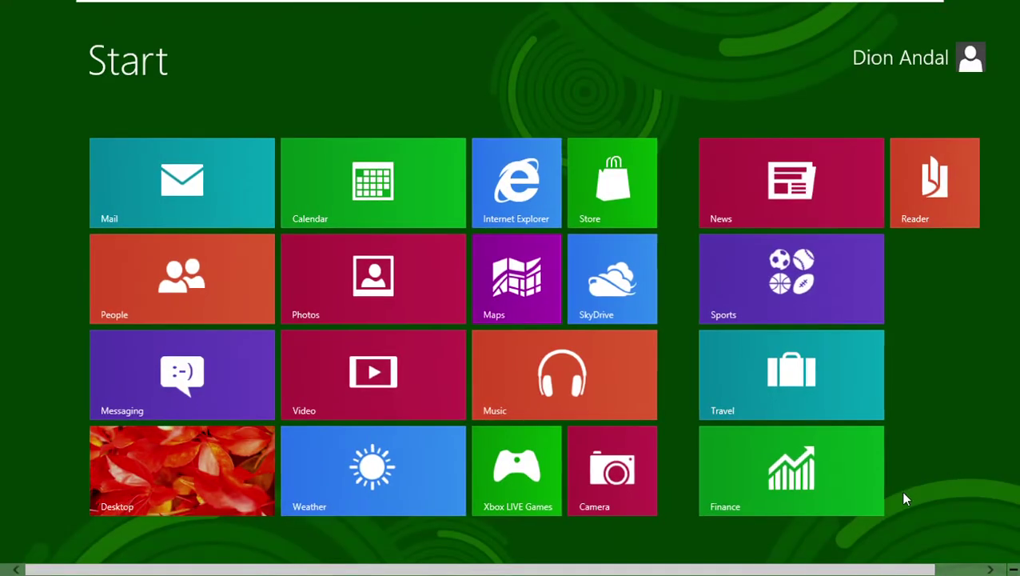
right_click(905, 497)
click(972, 534)
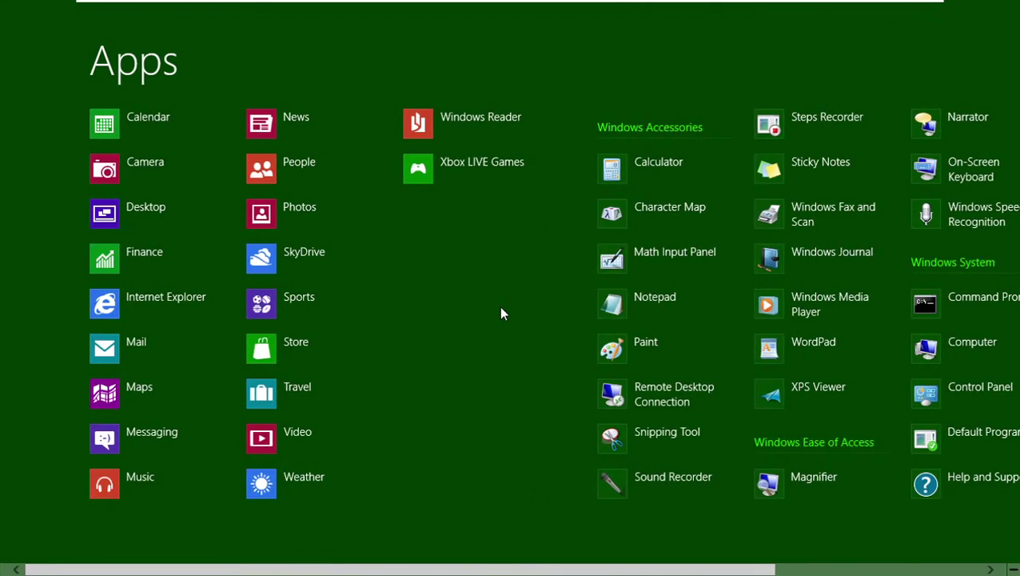
click(728, 297)
click(234, 128)
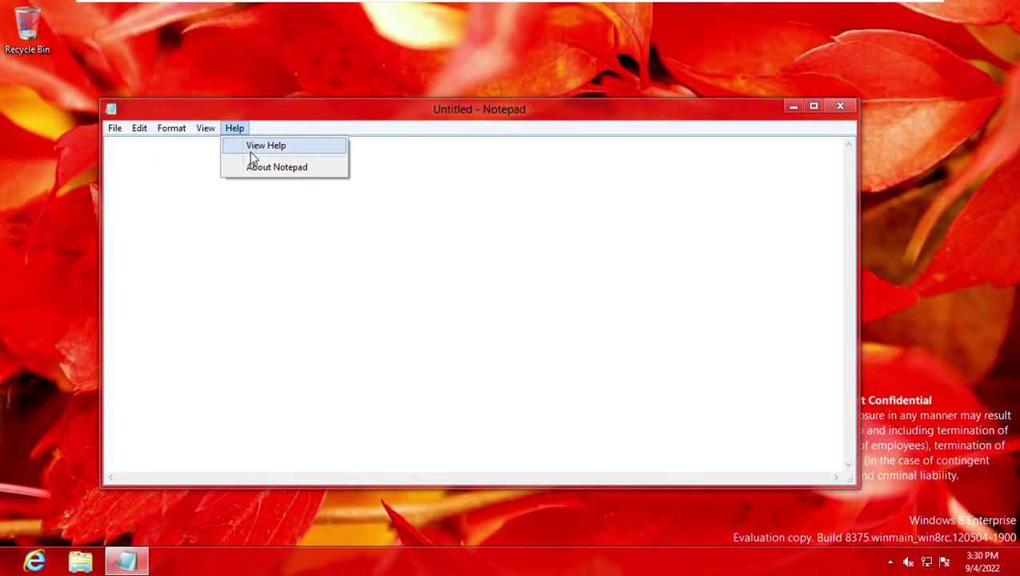
click(264, 166)
drag(429, 177, 624, 112)
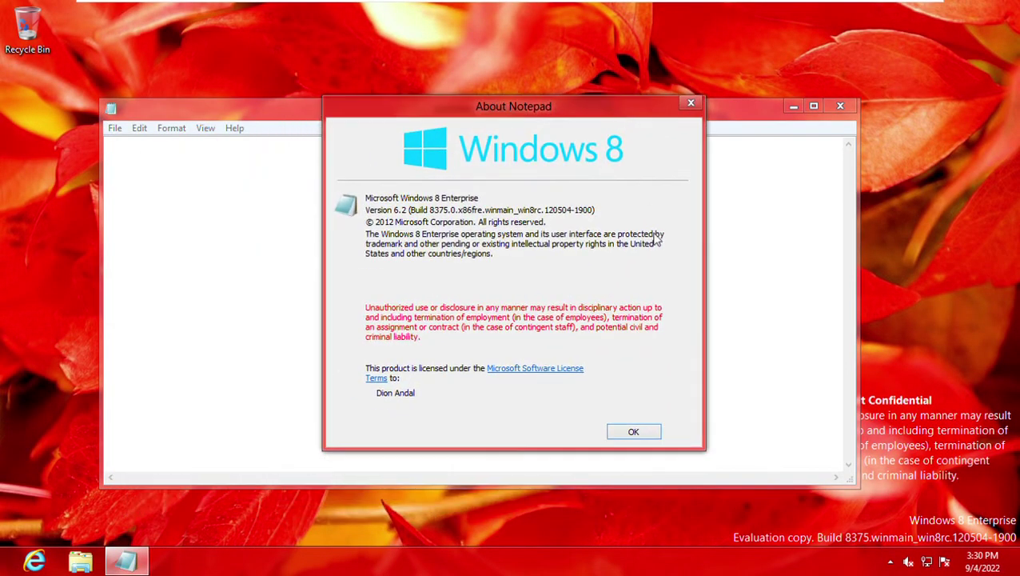
click(631, 430)
click(840, 106)
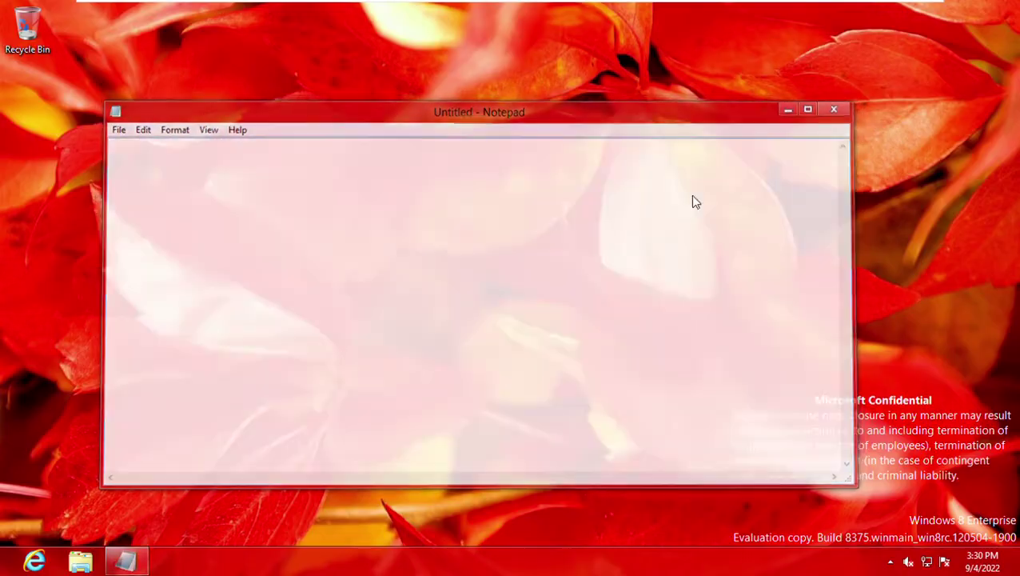
- Open Command Prompt from the full apps list, check the Windows version with the ver command, and close it
key(super)
right_click(931, 411)
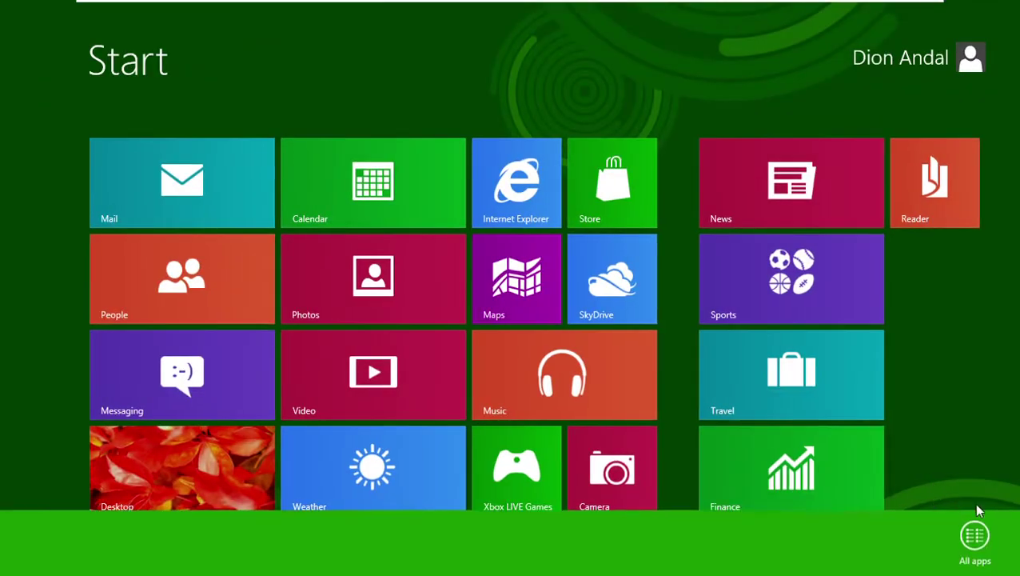
click(973, 537)
scroll(528, 295, down, 3)
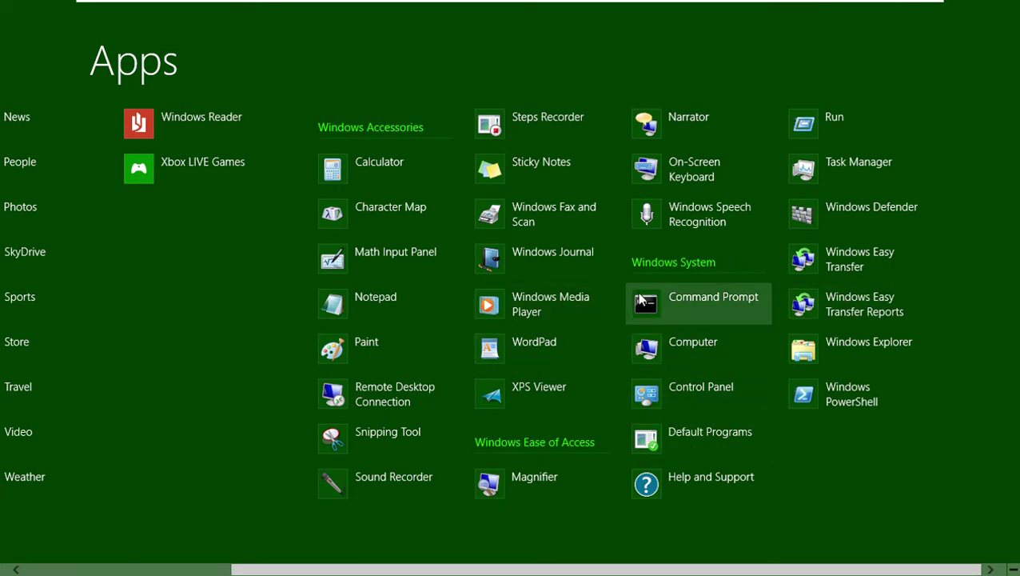
click(695, 303)
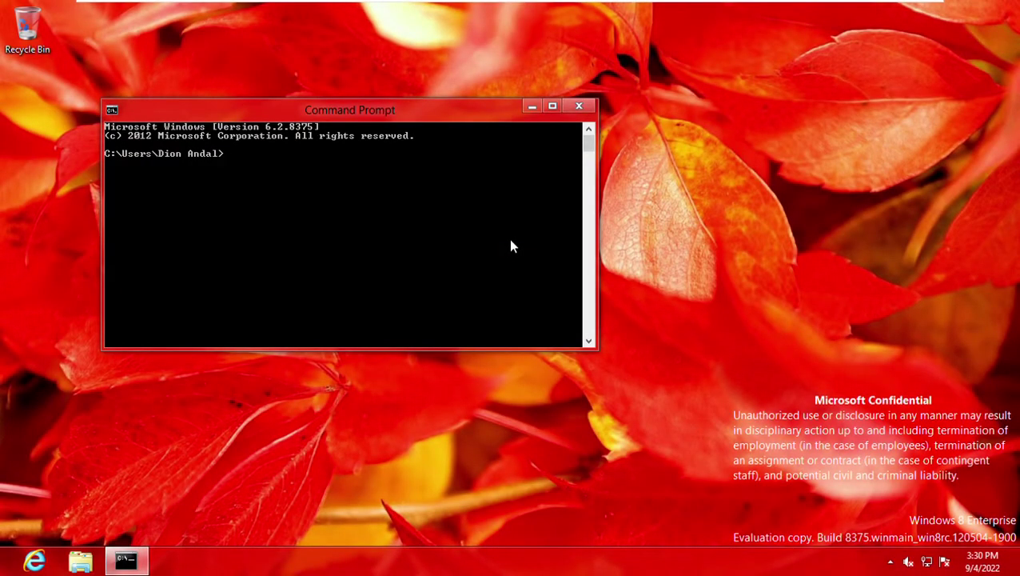
text(ver)
key(Return)
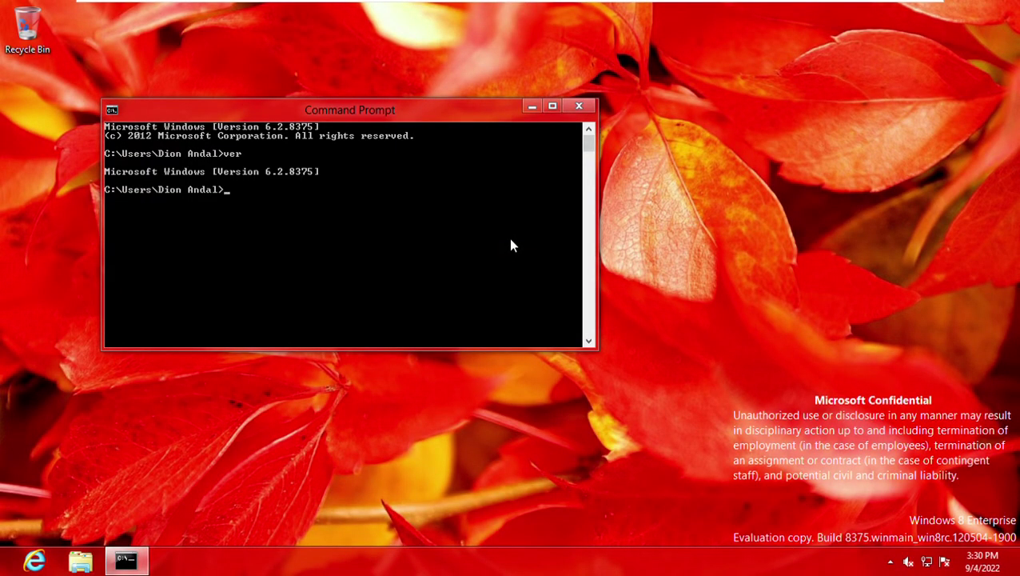
key(Return)
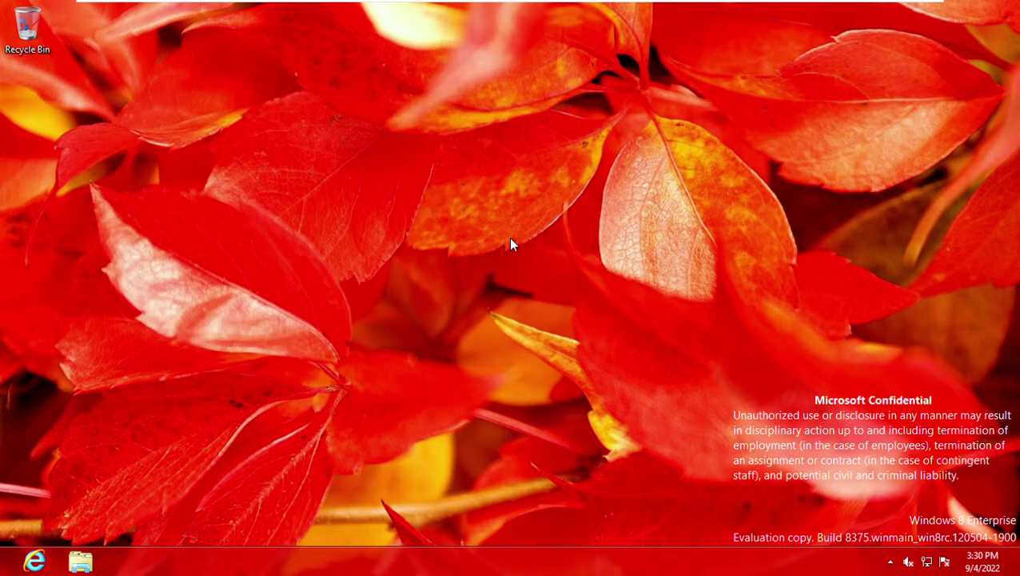
- Leave the current session through the account options on the Start screen, returning to the lock screen
key(super)
right_click(988, 408)
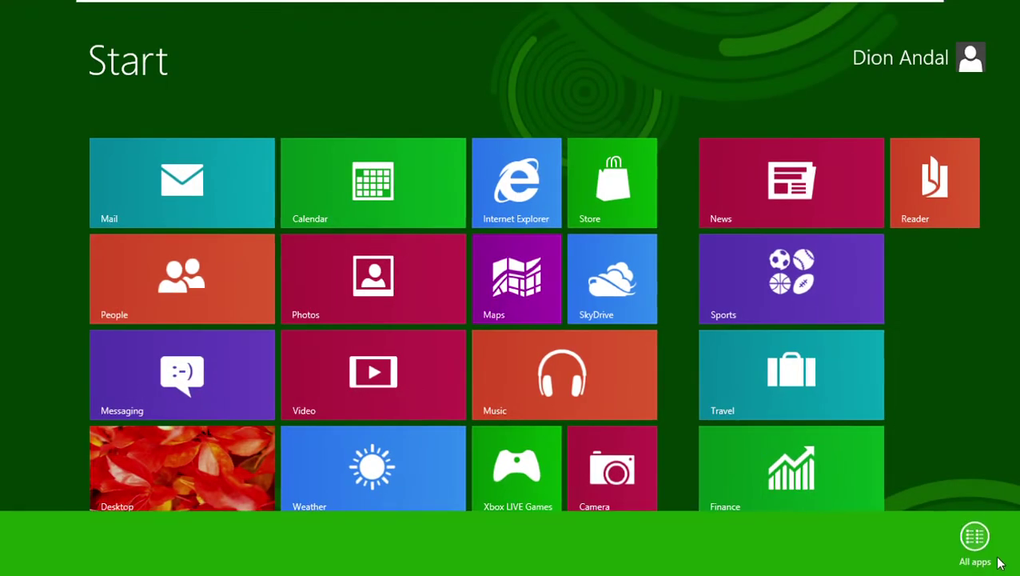
mouse_move(1019, 574)
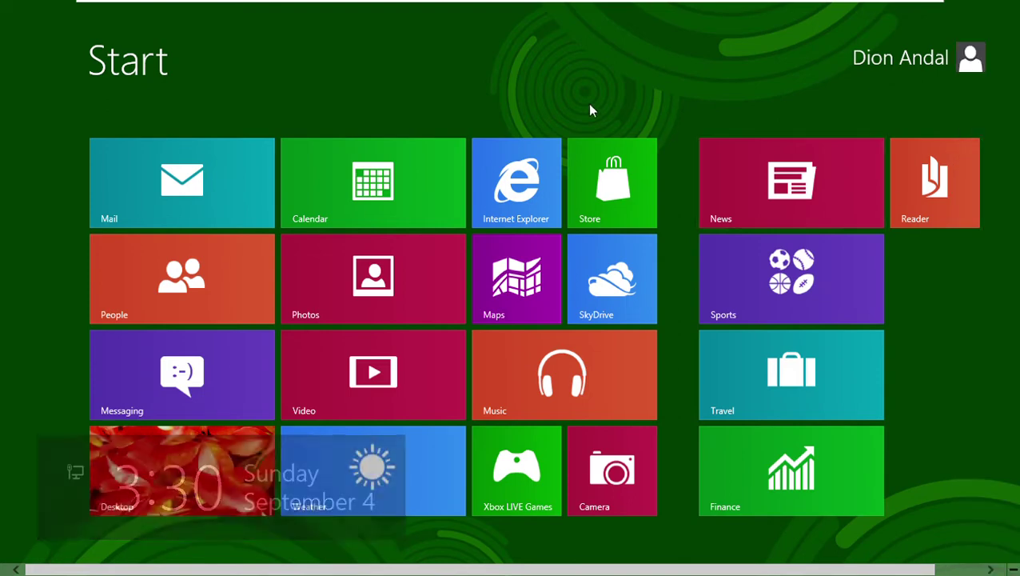
click(952, 52)
click(817, 151)
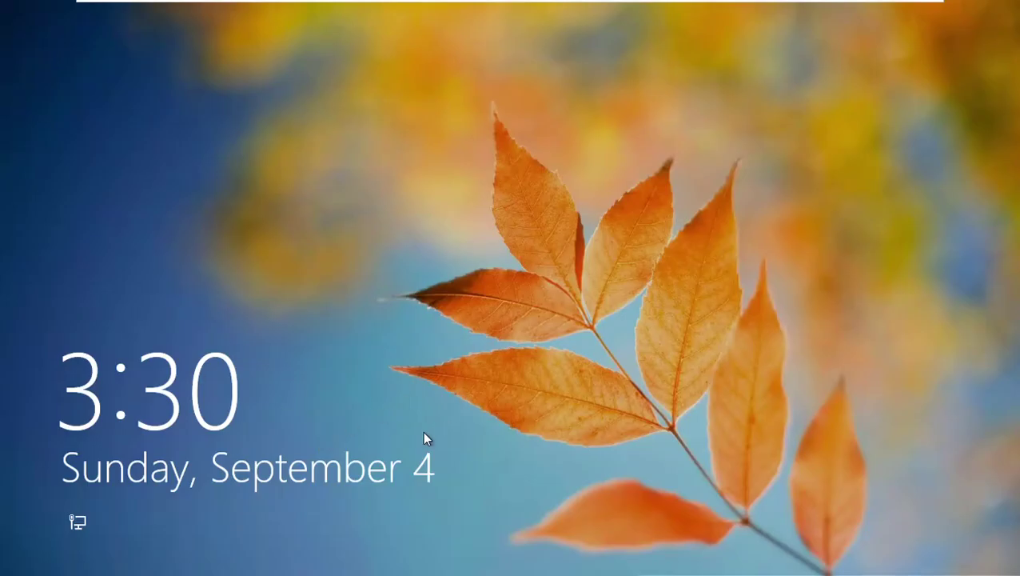
- Unlock the lock screen, sign in with the account password, and open the desktop
click(424, 437)
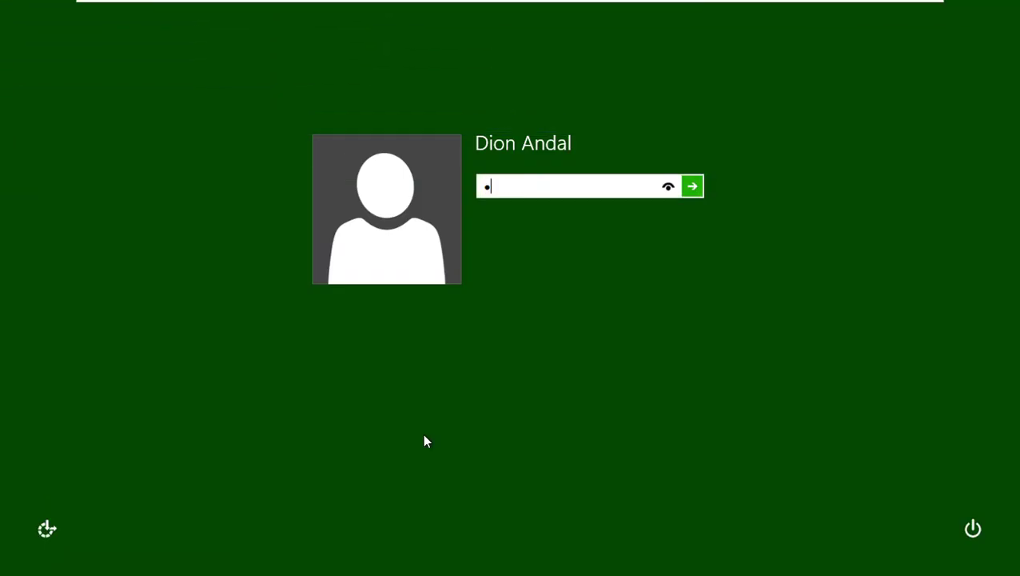
key(Return)
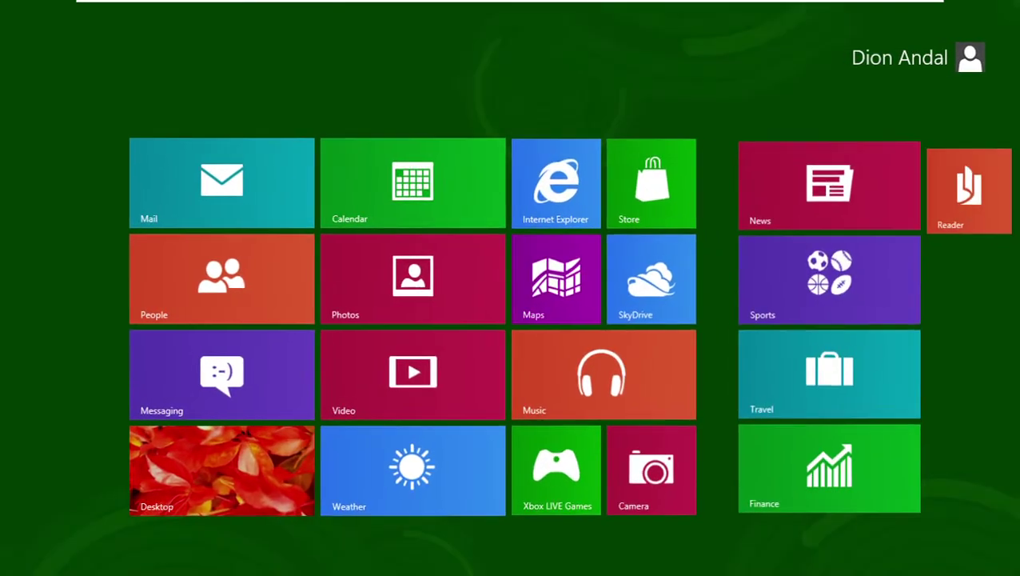
click(128, 485)
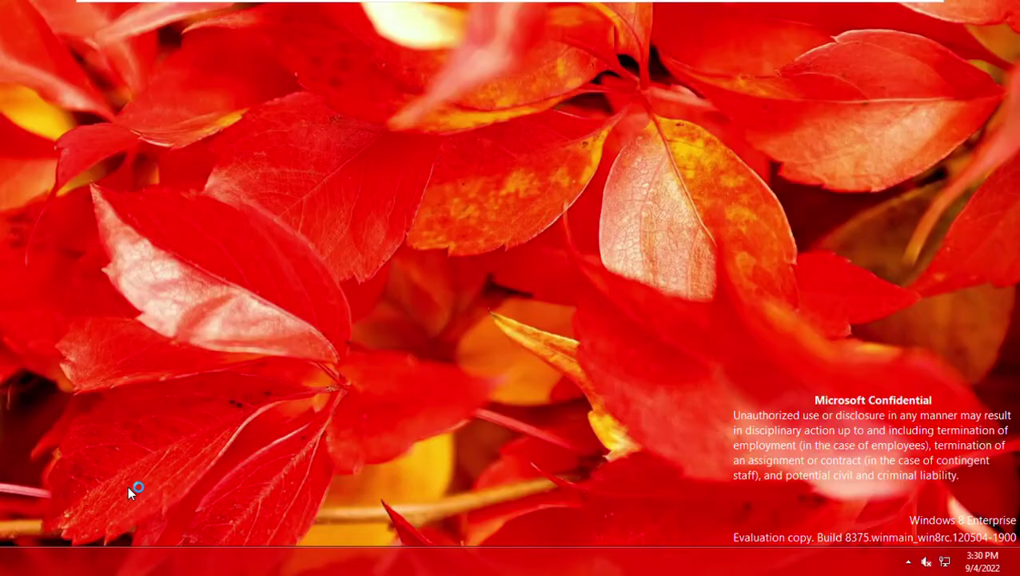
- Return to the Start screen and dismiss the Reinstall Windows Now notice
key(super)
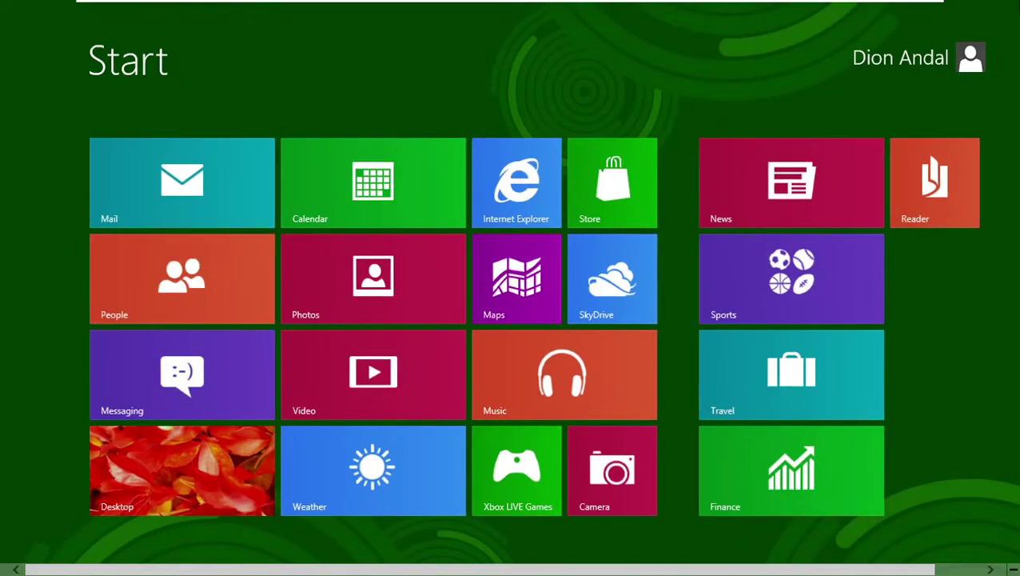
mouse_move(1017, 292)
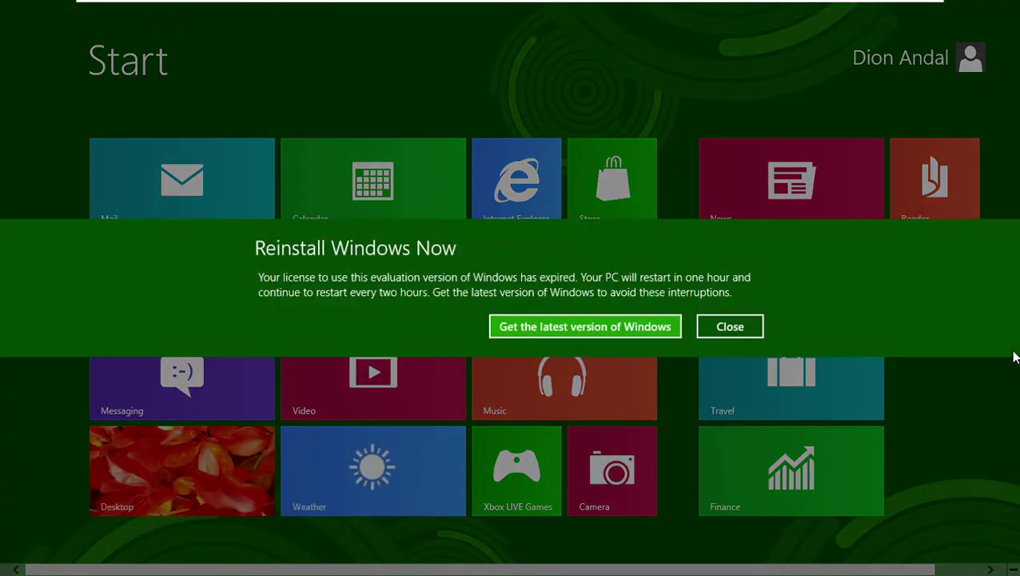
click(711, 329)
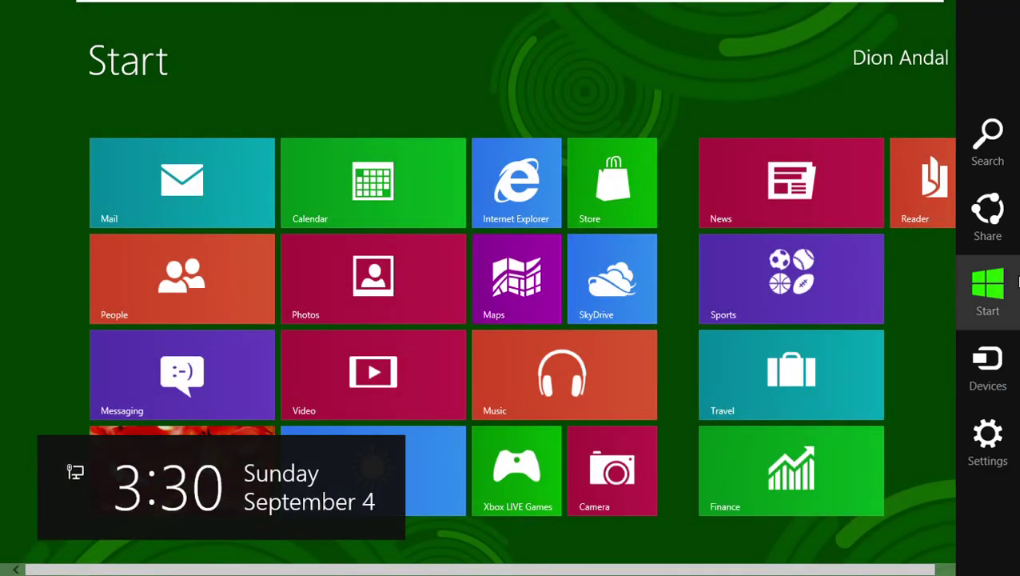
- Look through the Start screen's settings pane, checking the network, notification hiding, power and screen brightness options, and close the pane
click(985, 432)
click(842, 429)
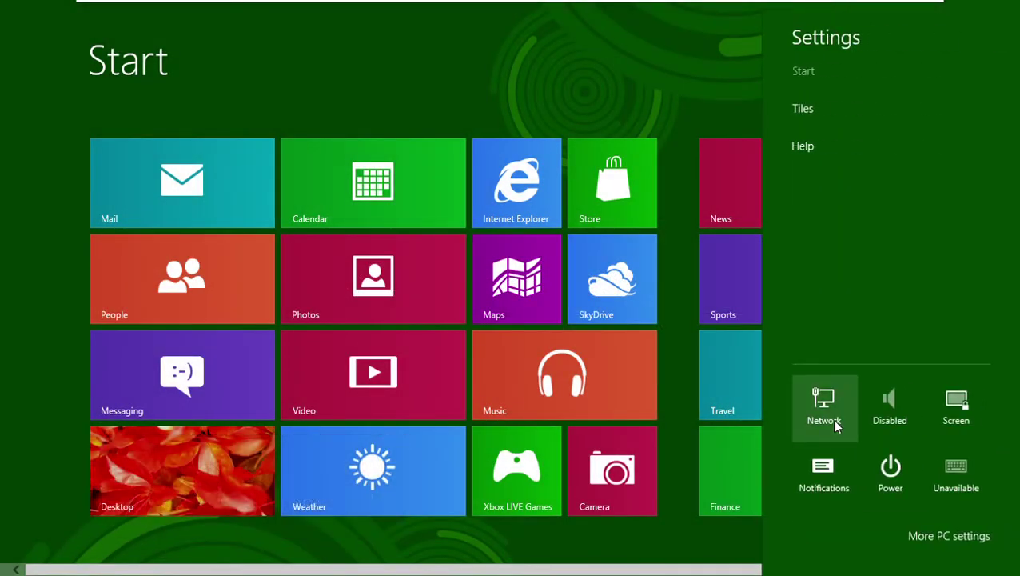
click(804, 39)
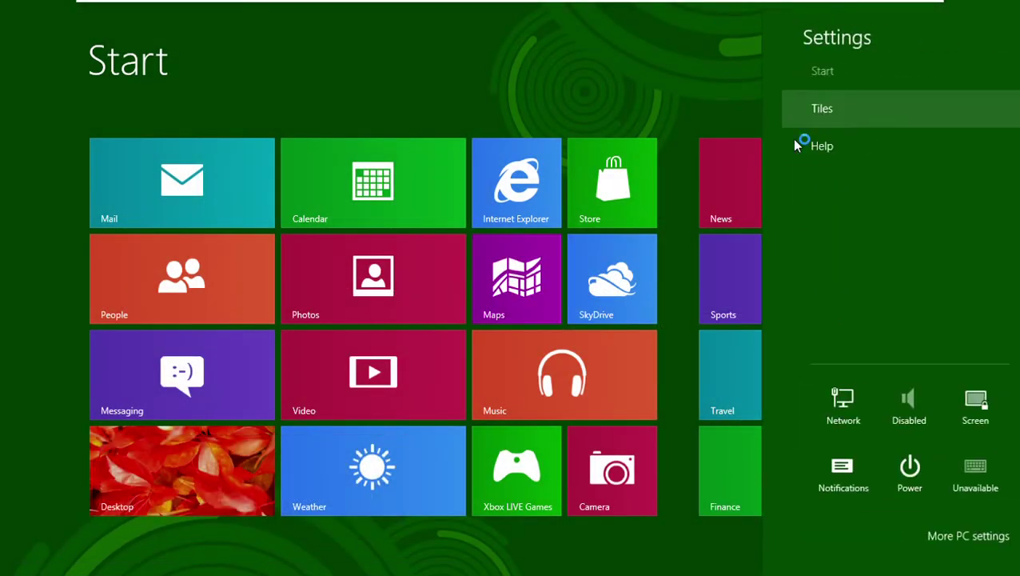
click(833, 478)
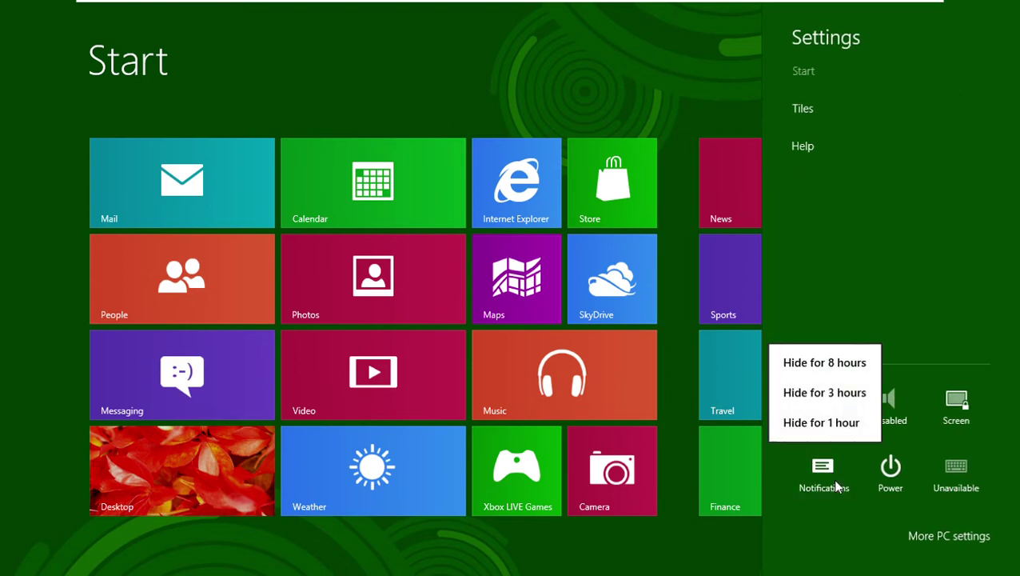
click(998, 320)
click(891, 471)
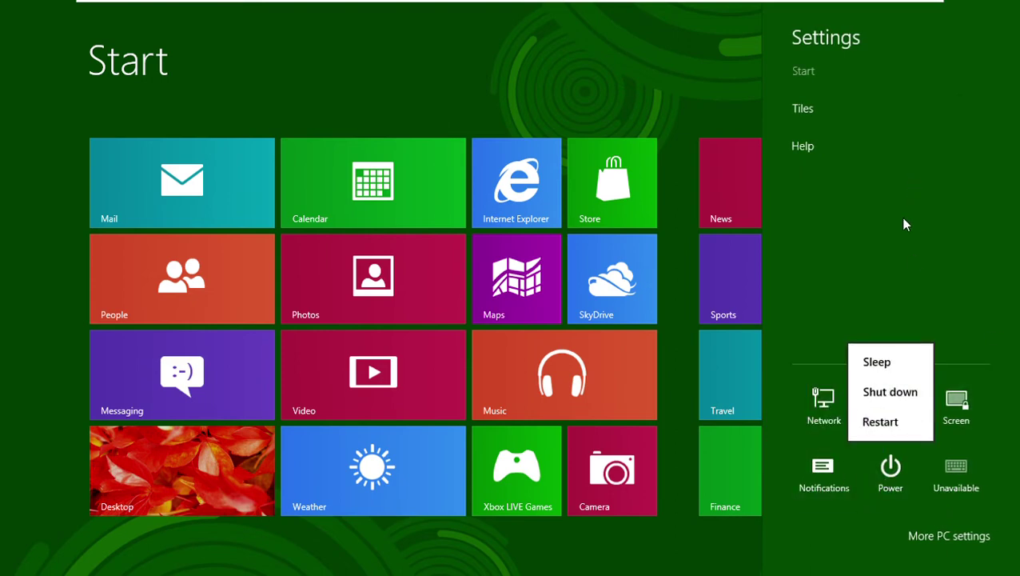
click(957, 403)
click(956, 404)
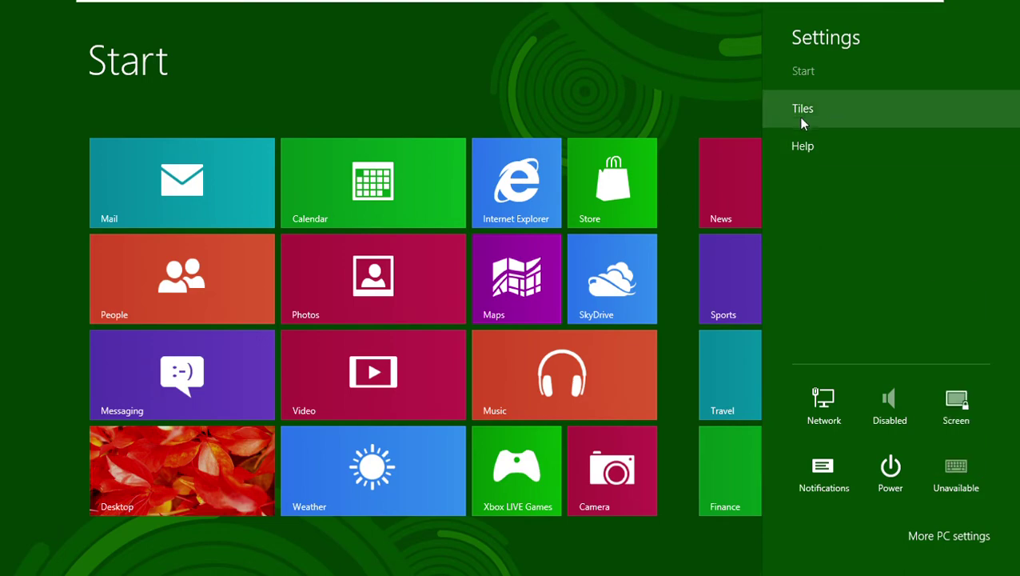
click(690, 44)
- Go to the desktop, open the Libraries folder window, and open Windows Help and Support from it
click(190, 446)
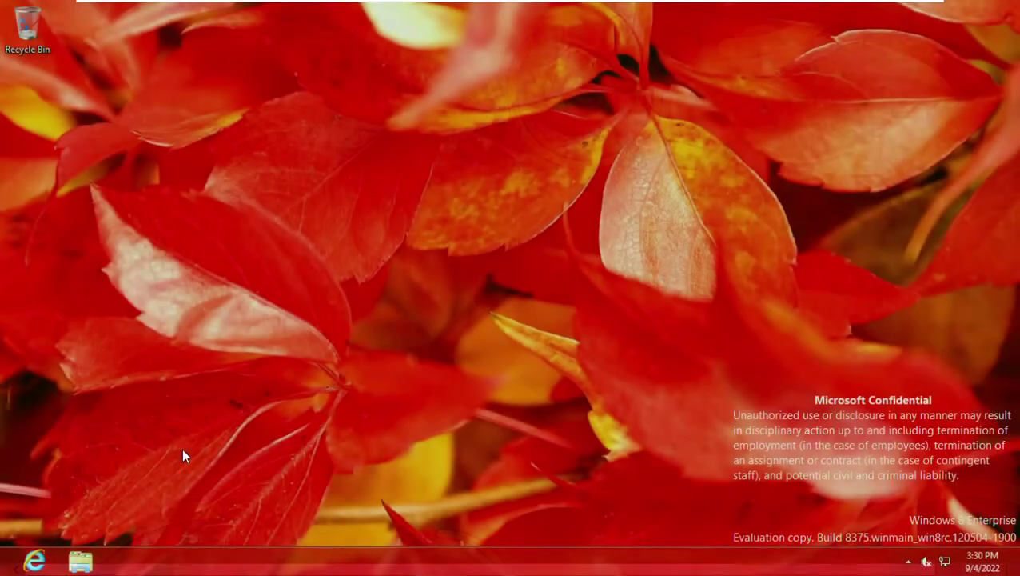
click(83, 560)
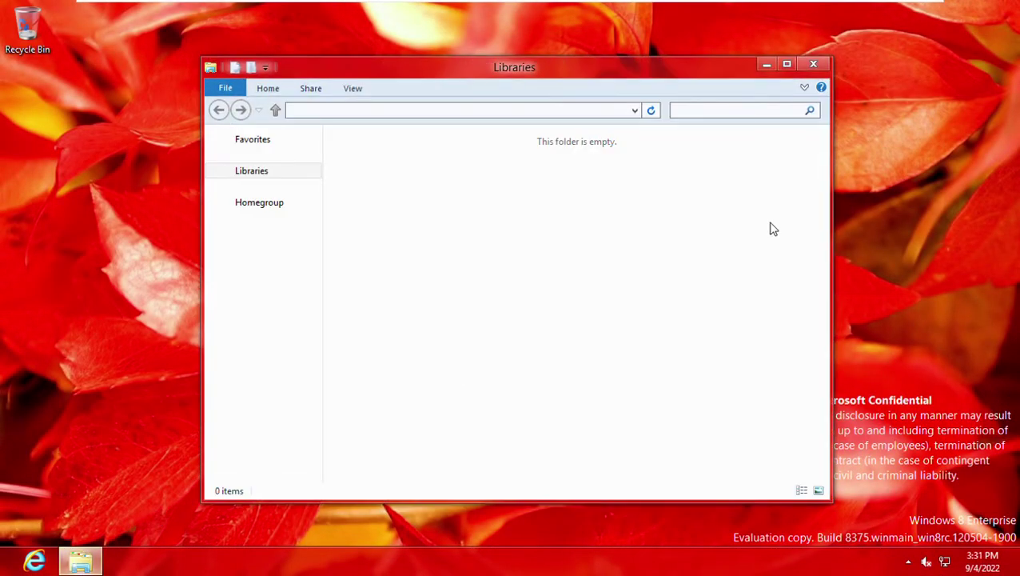
click(822, 89)
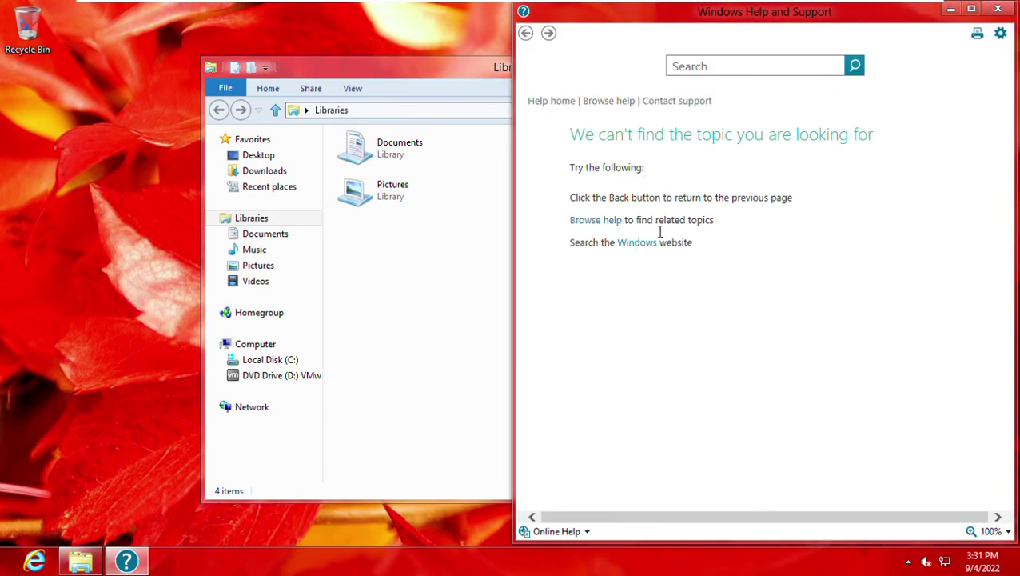
- Try the help page's Windows website and Browse help links, closing the browser, the help window and the Libraries window
click(656, 243)
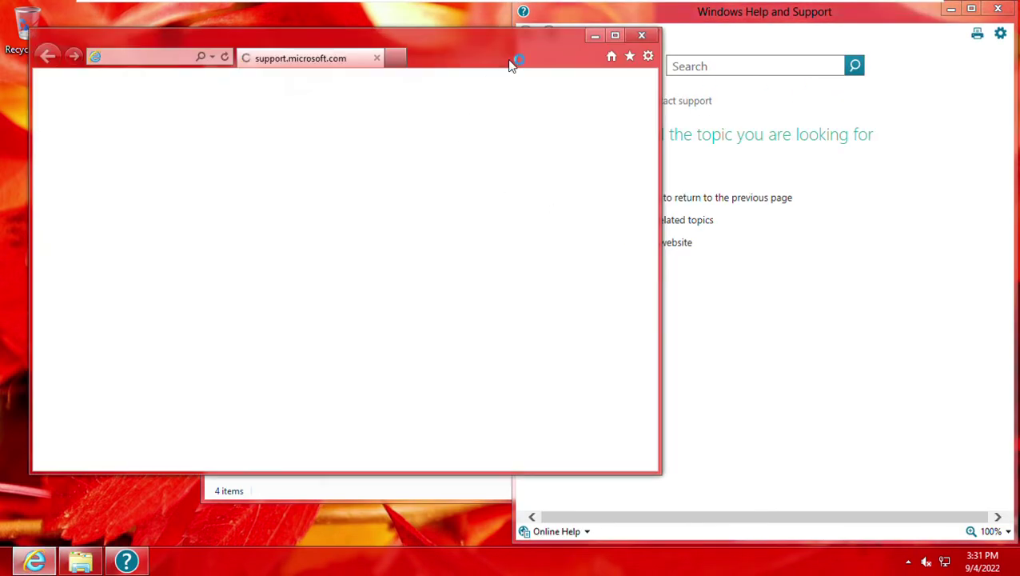
click(641, 35)
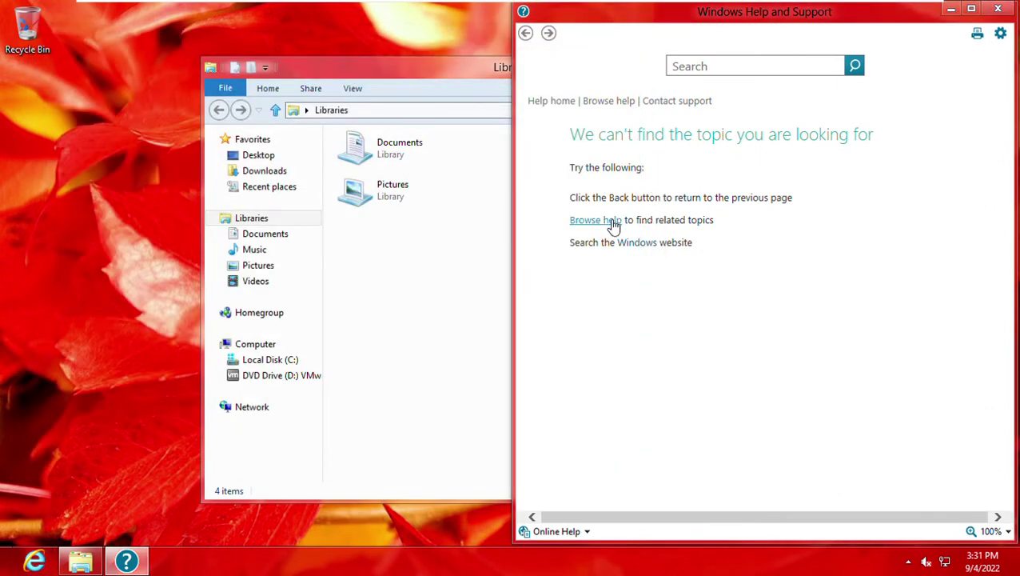
click(613, 224)
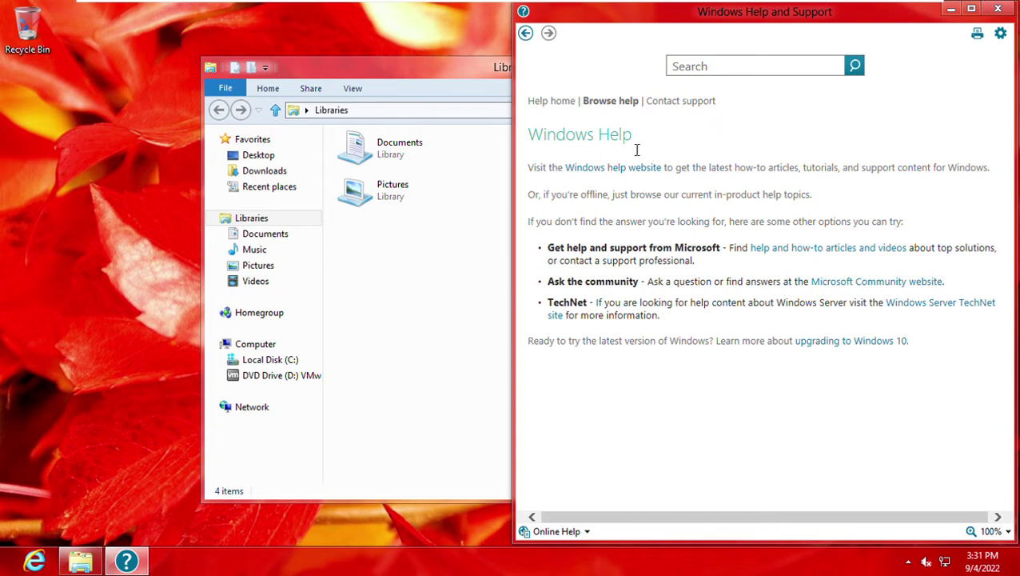
click(998, 9)
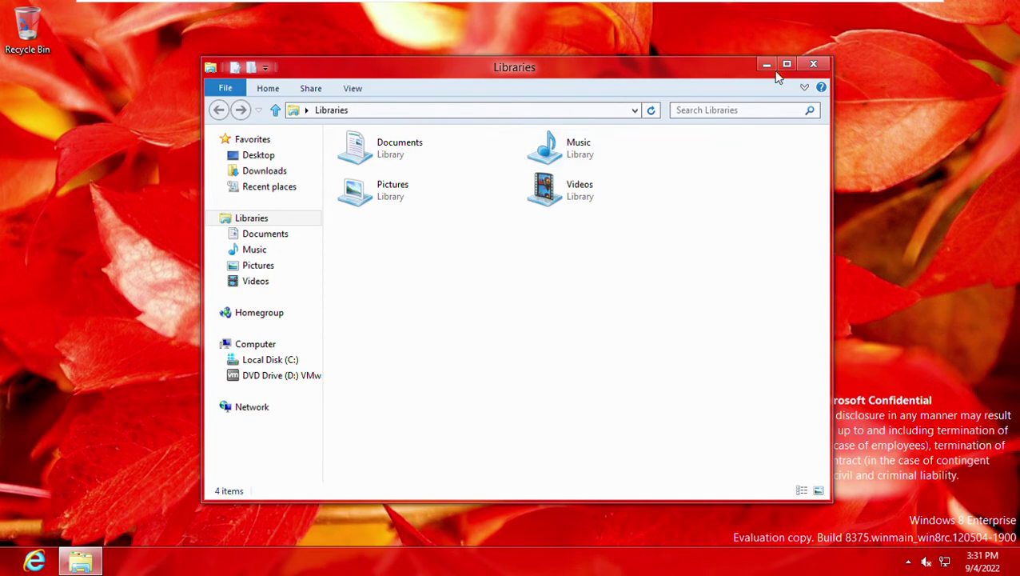
click(811, 68)
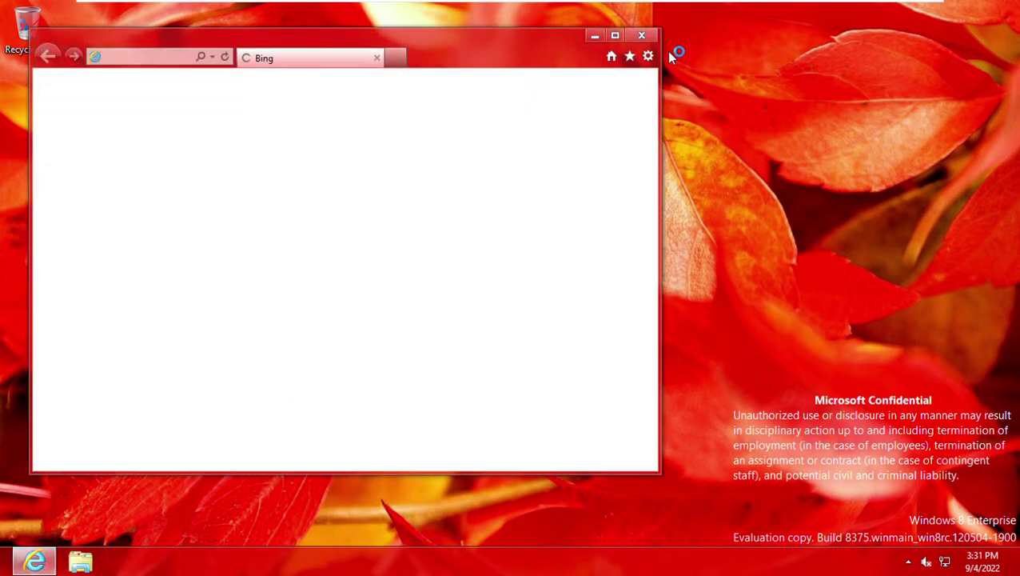
- View the tools menu of Internet Explorer on the Bing home page and close the browser
key(alt+x)
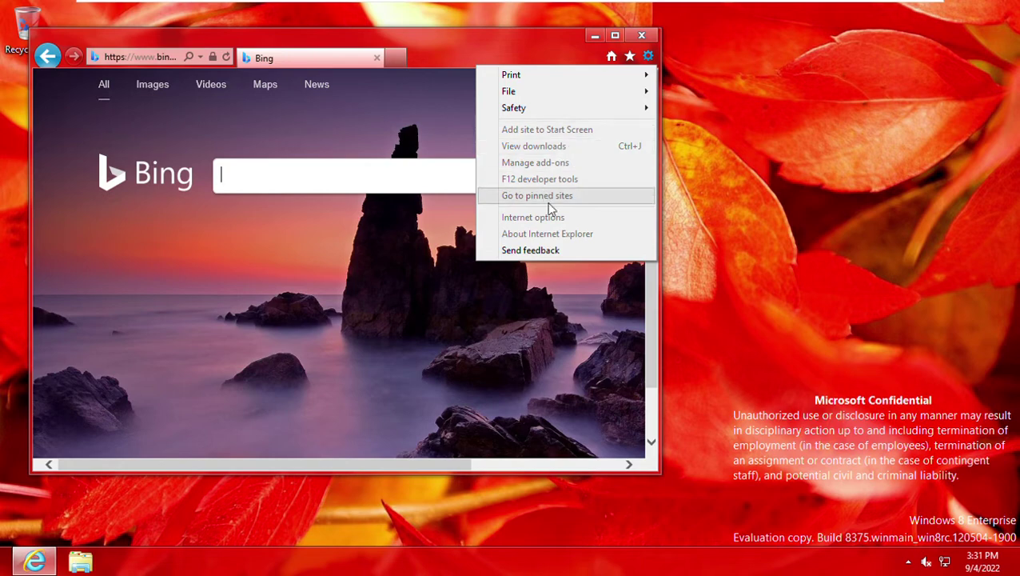
click(649, 57)
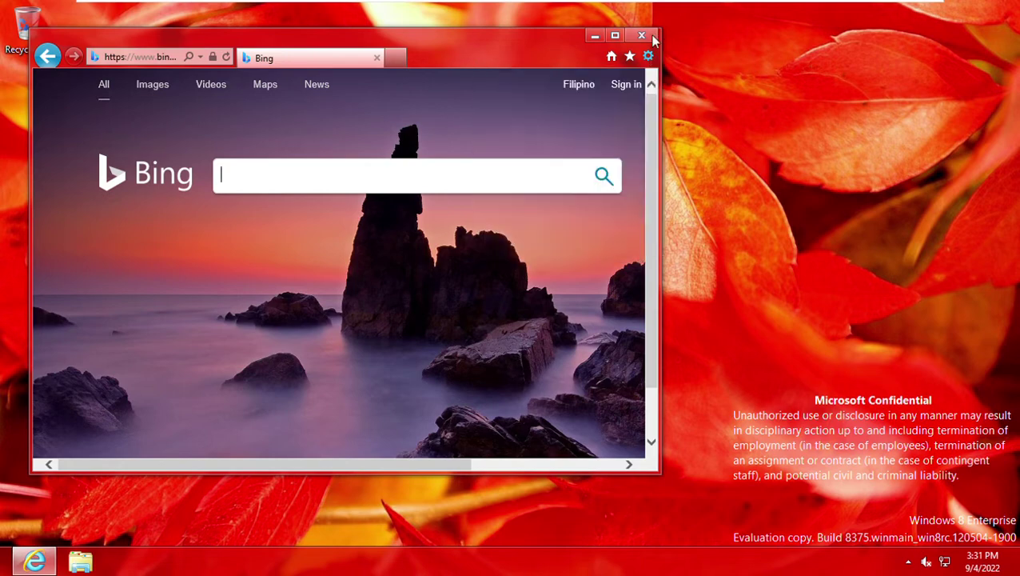
click(653, 37)
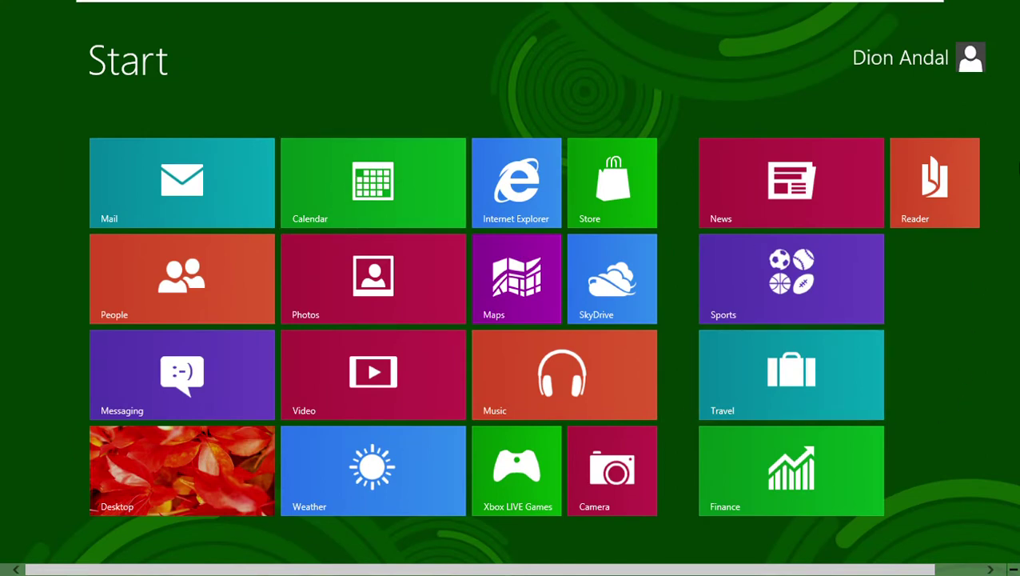
- Open Sound Recorder from the full apps list and dismiss its message
right_click(949, 406)
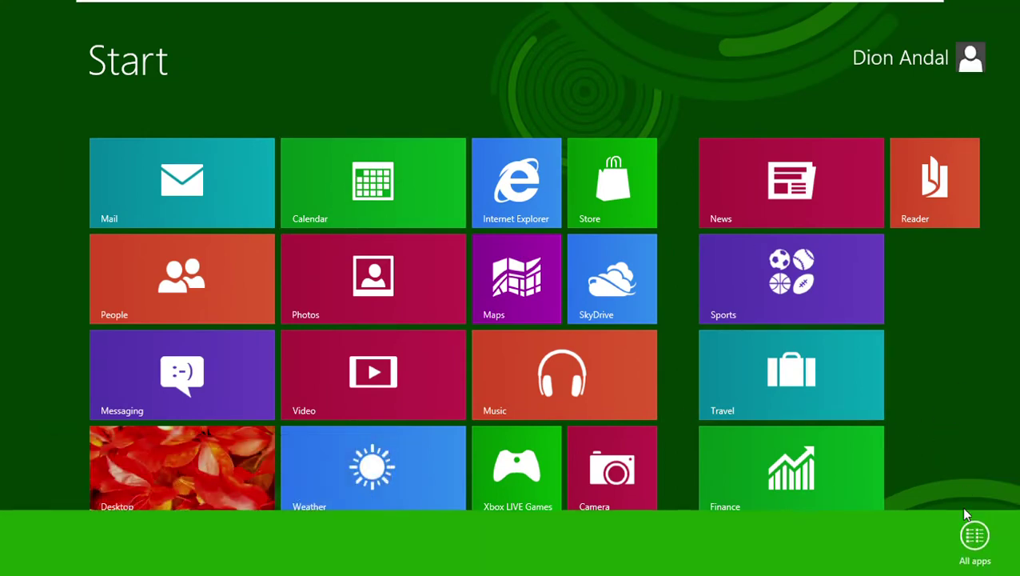
click(973, 531)
scroll(392, 327, down, 3)
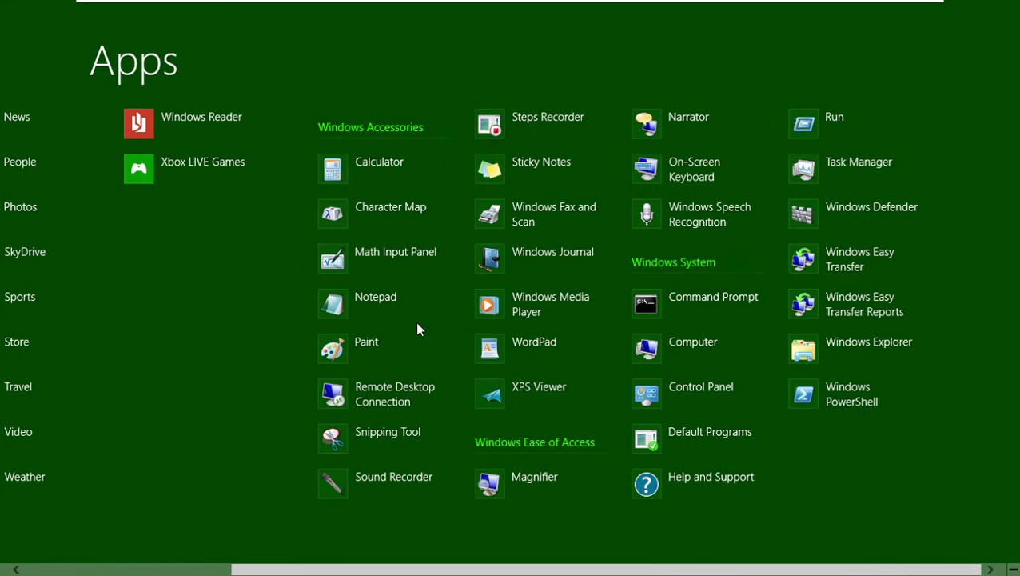
scroll(415, 322, up, 3)
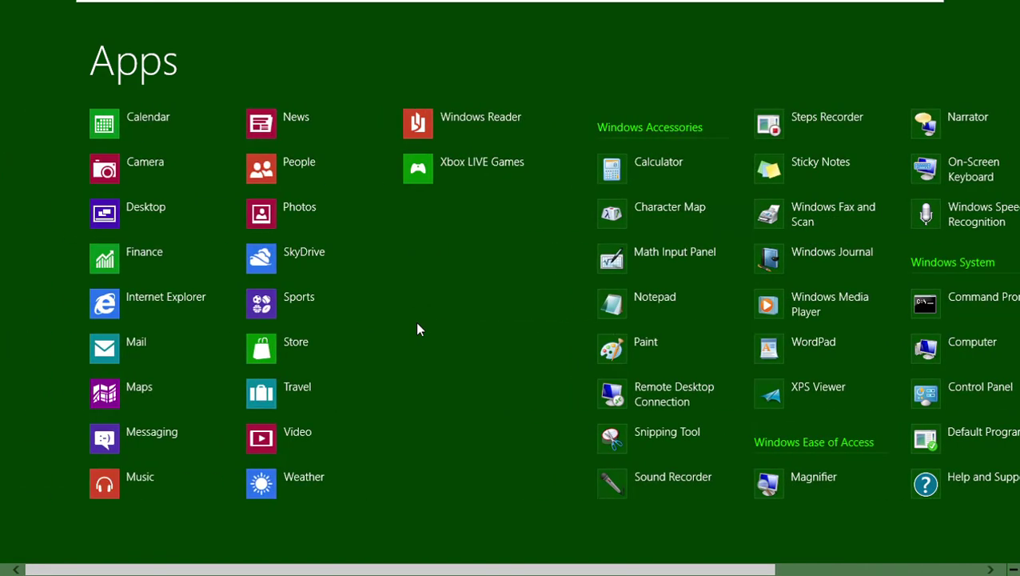
click(700, 495)
click(605, 328)
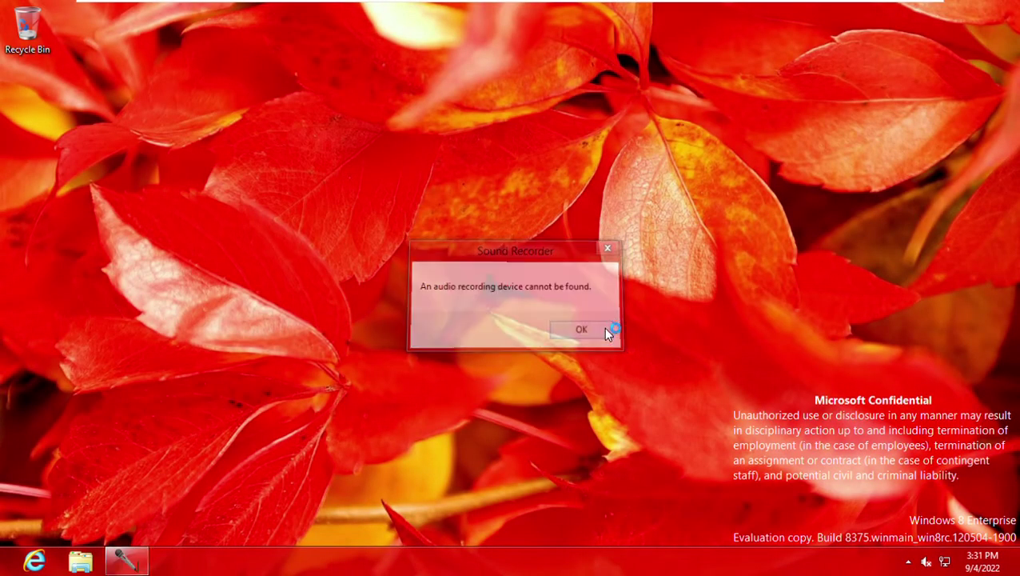
- Review the communications and sound scheme settings in the Sound dialog and close it unchanged
click(282, 134)
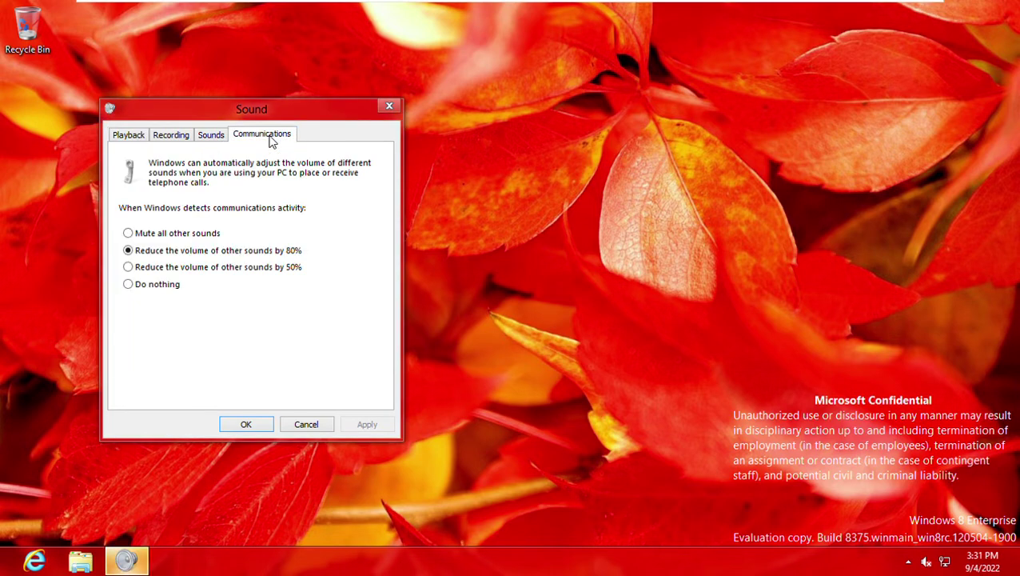
click(221, 138)
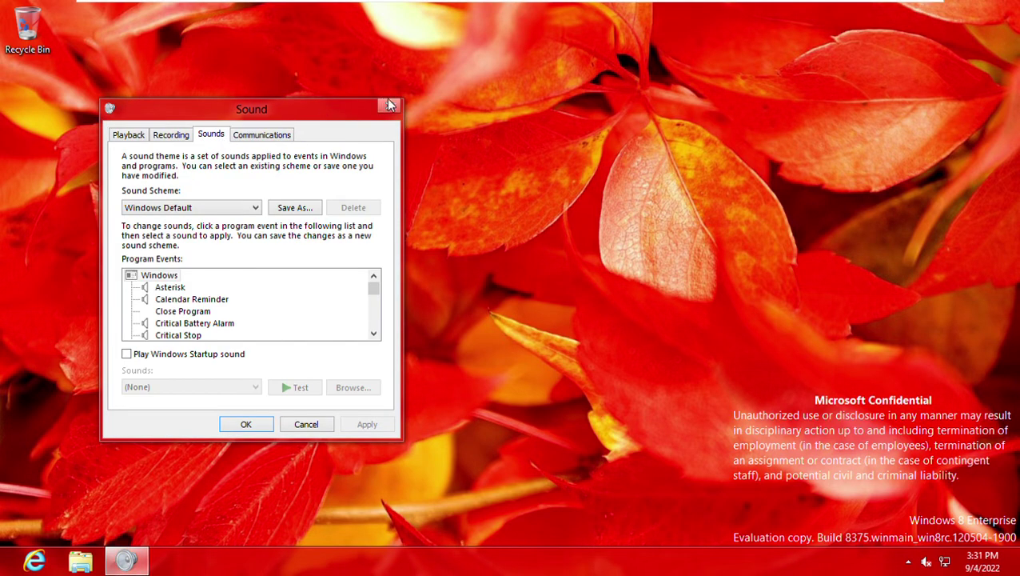
click(390, 105)
- Open Snipping Tool from the full apps list, view its options, and close both windows
key(super)
right_click(959, 432)
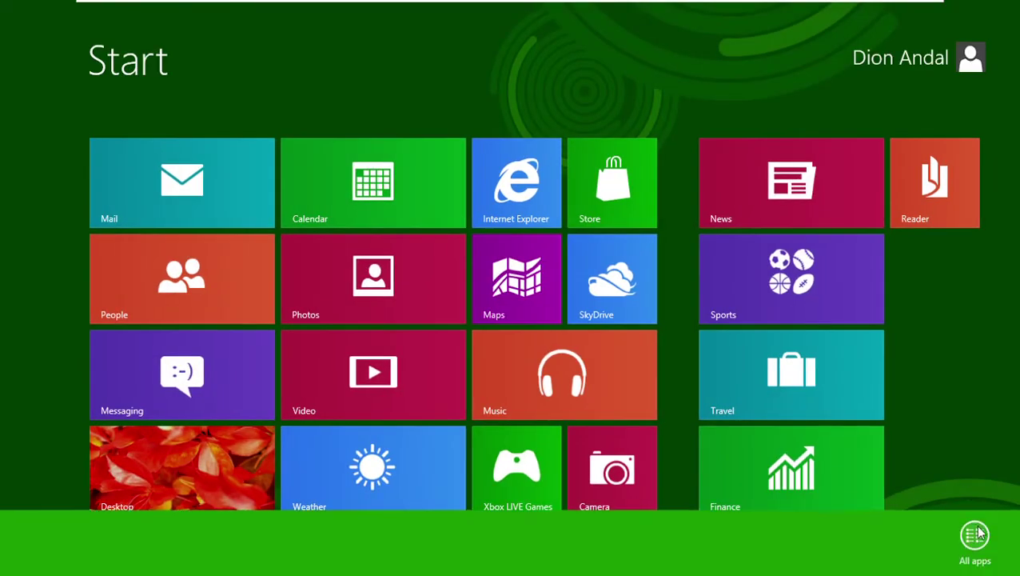
click(975, 534)
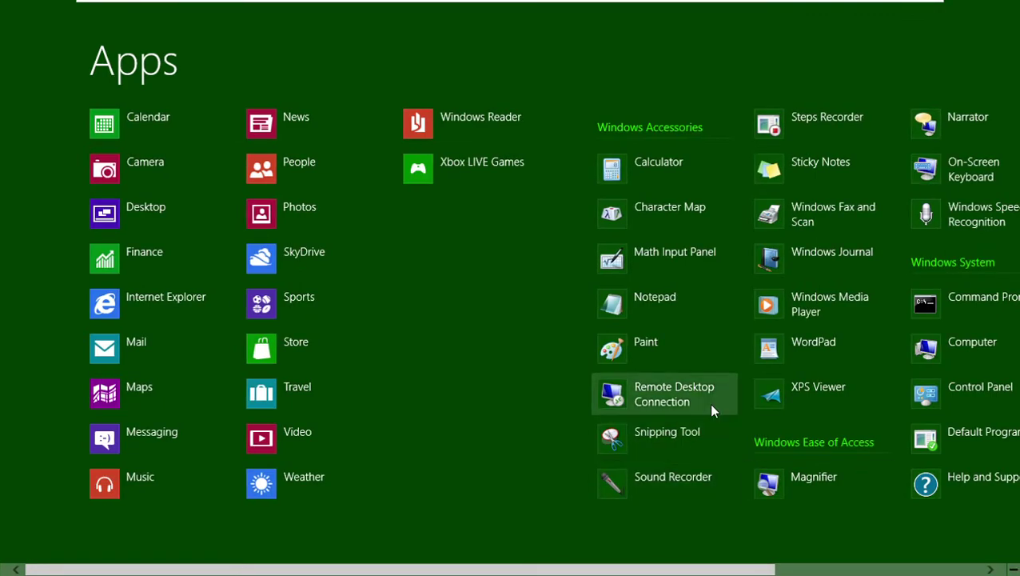
click(705, 435)
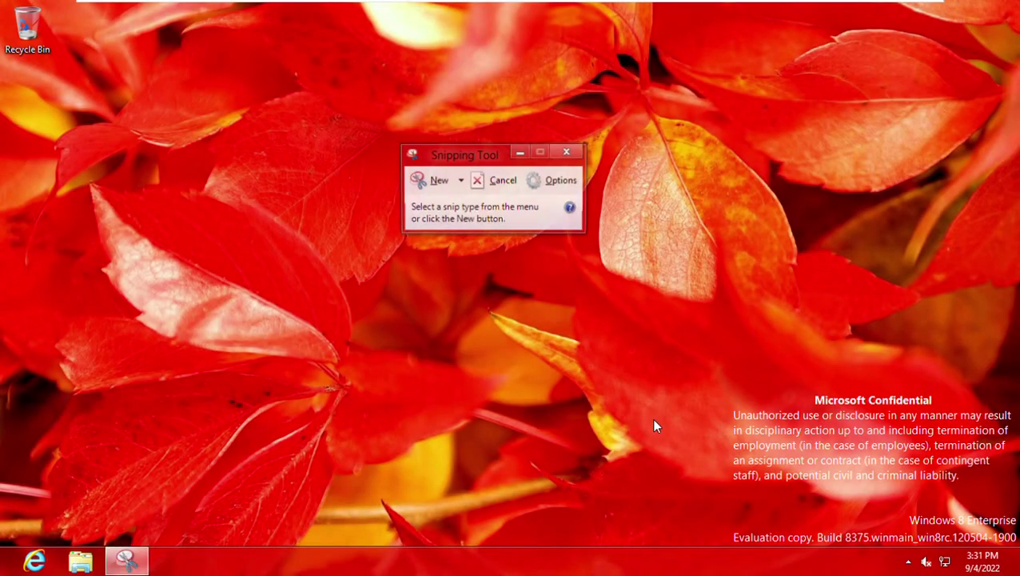
click(555, 180)
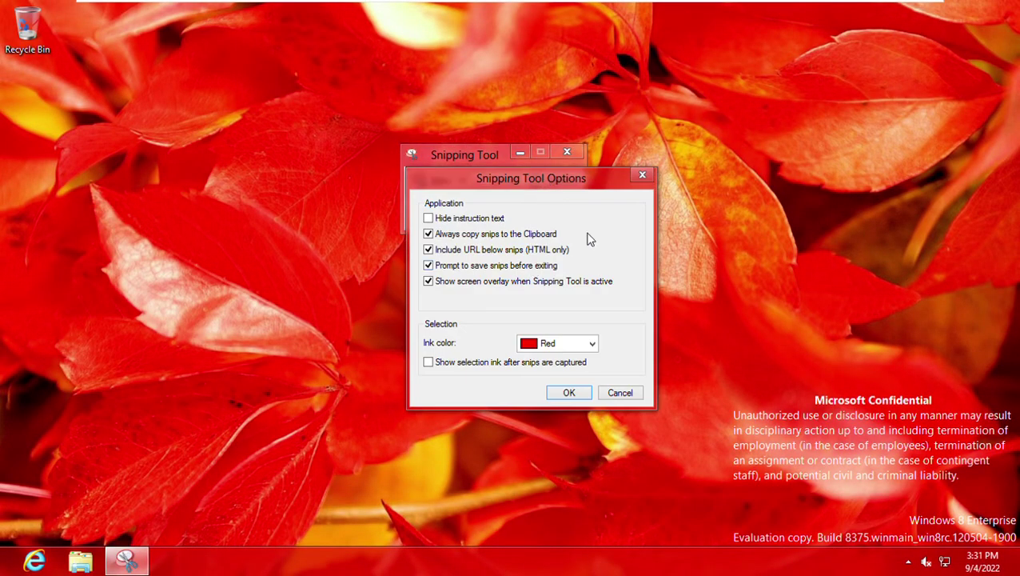
click(642, 174)
click(567, 152)
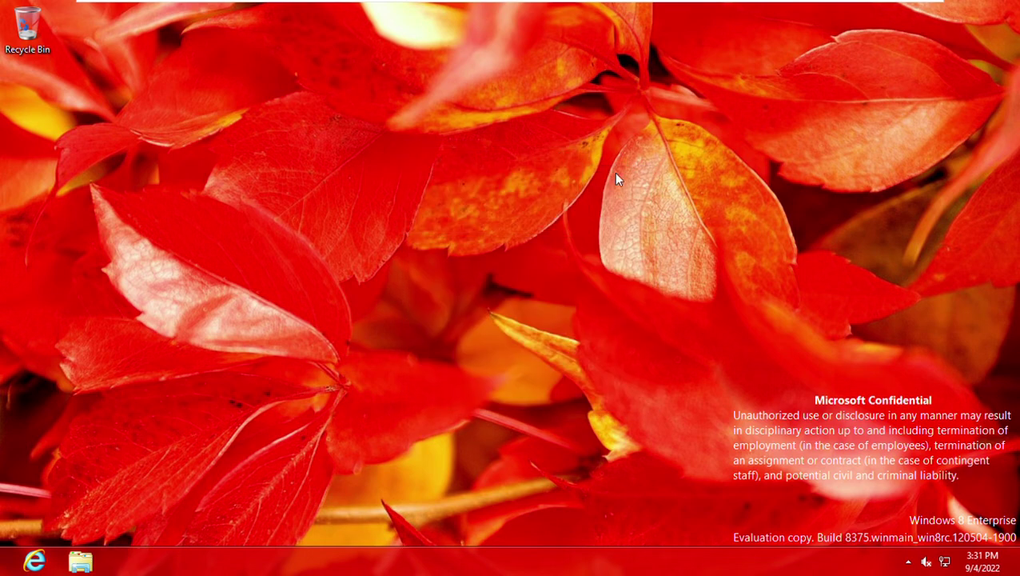
- Open a file browsing window and show the drives under Computer
click(82, 563)
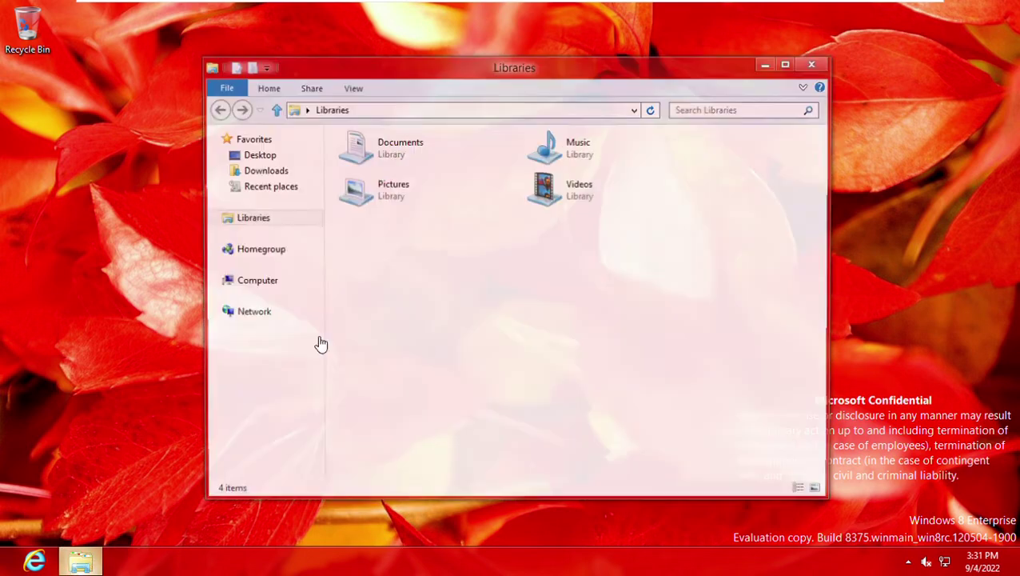
click(287, 348)
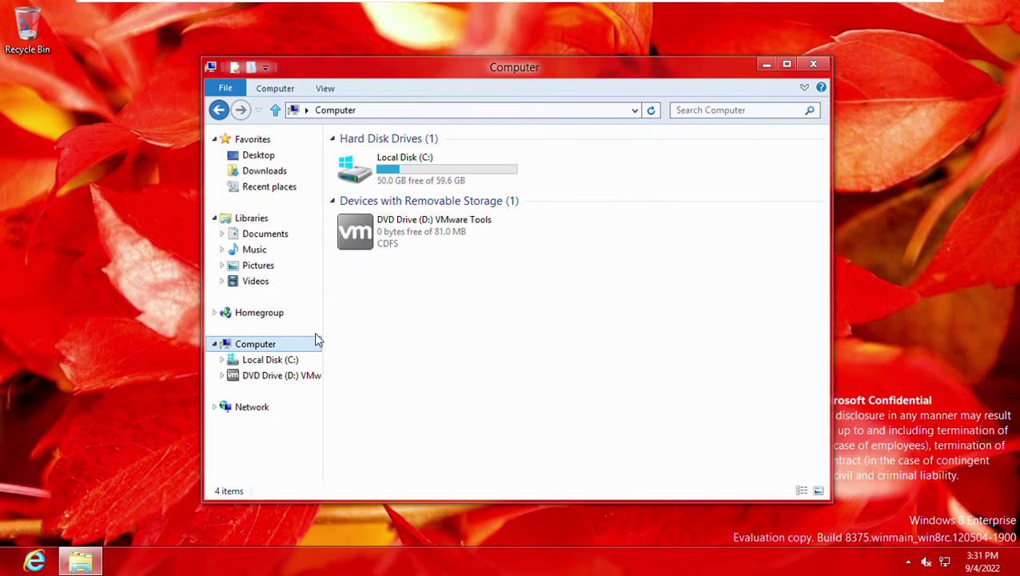
- Look through the Windows folder on Local Disk (C:) and close the file browsing window
double_click(467, 178)
double_click(388, 187)
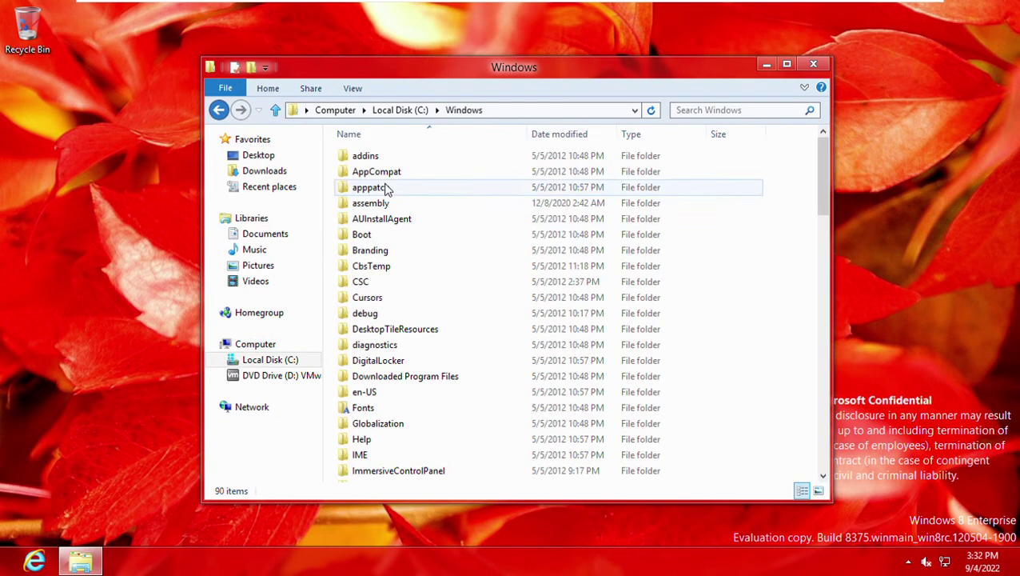
scroll(387, 256, down, 4)
scroll(387, 257, down, 15)
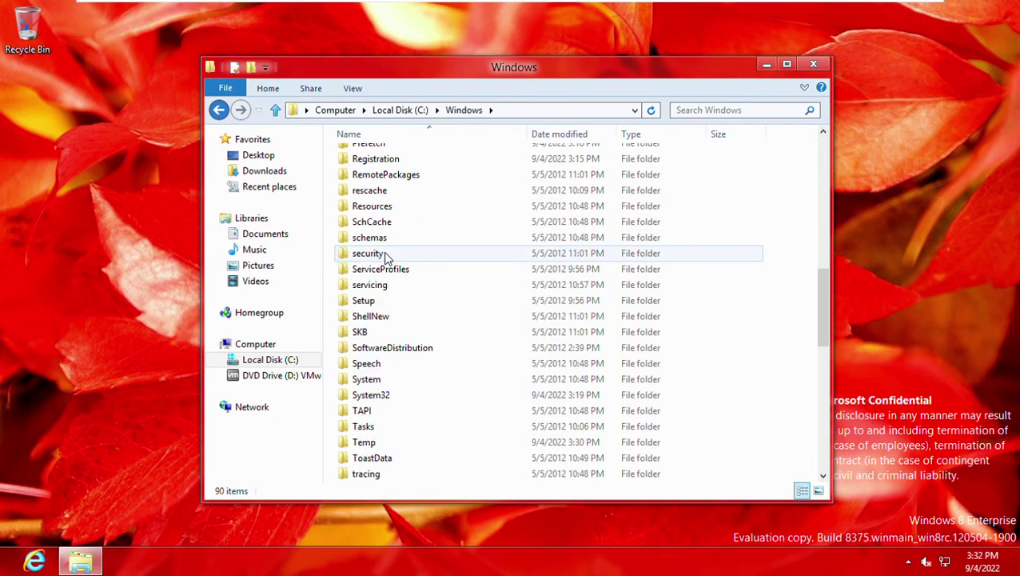
scroll(387, 256, up, 13)
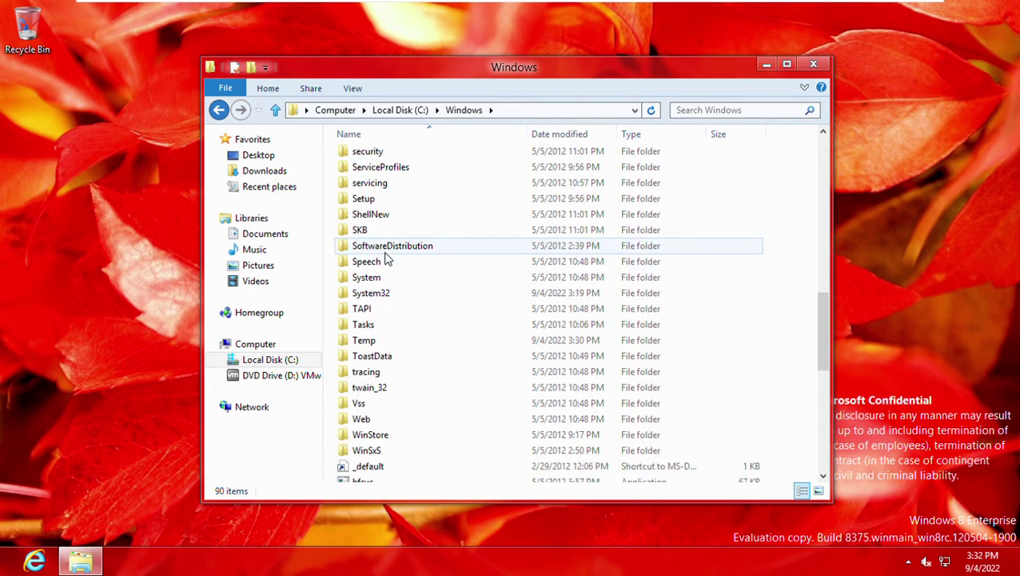
scroll(387, 257, up, 6)
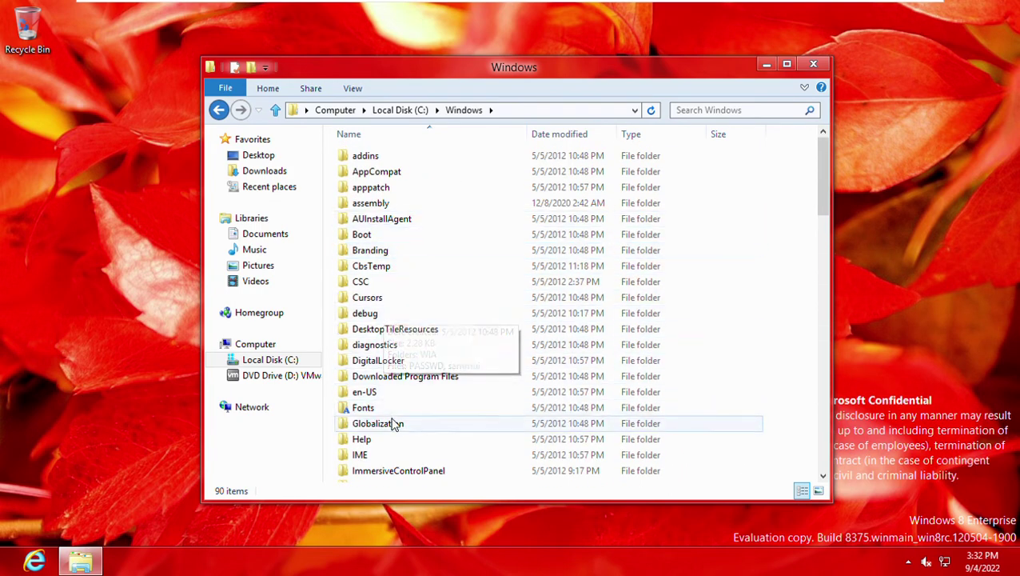
click(813, 66)
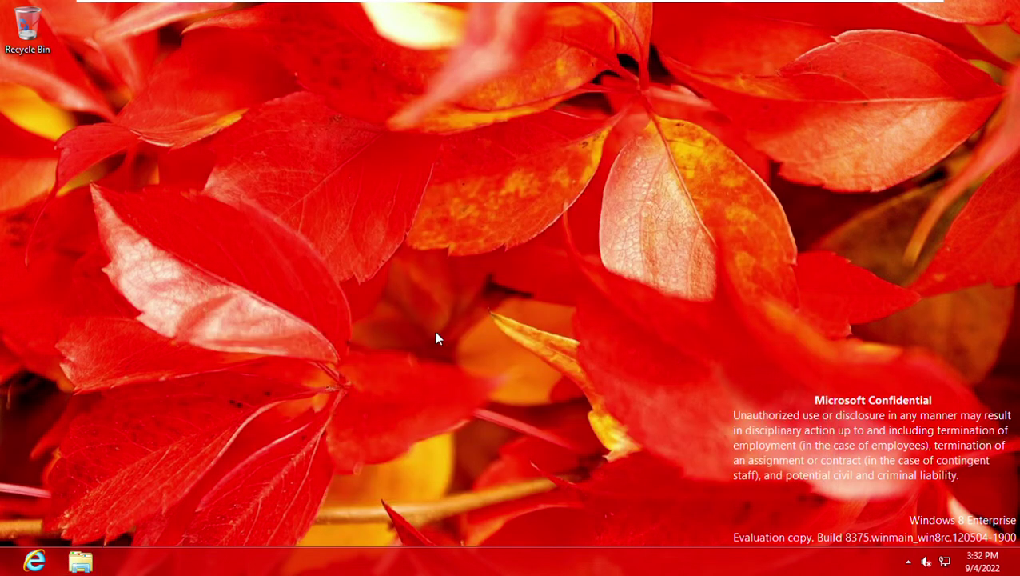
- Open the Start screen, zoom out to the tile overview and zoom back in
click(12, 564)
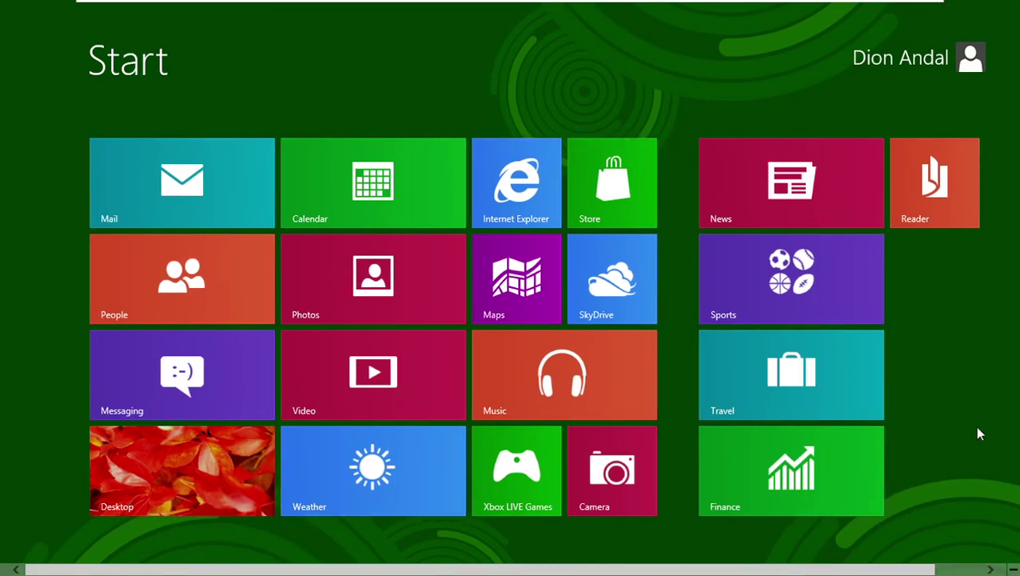
right_click(994, 551)
click(1014, 451)
click(1010, 566)
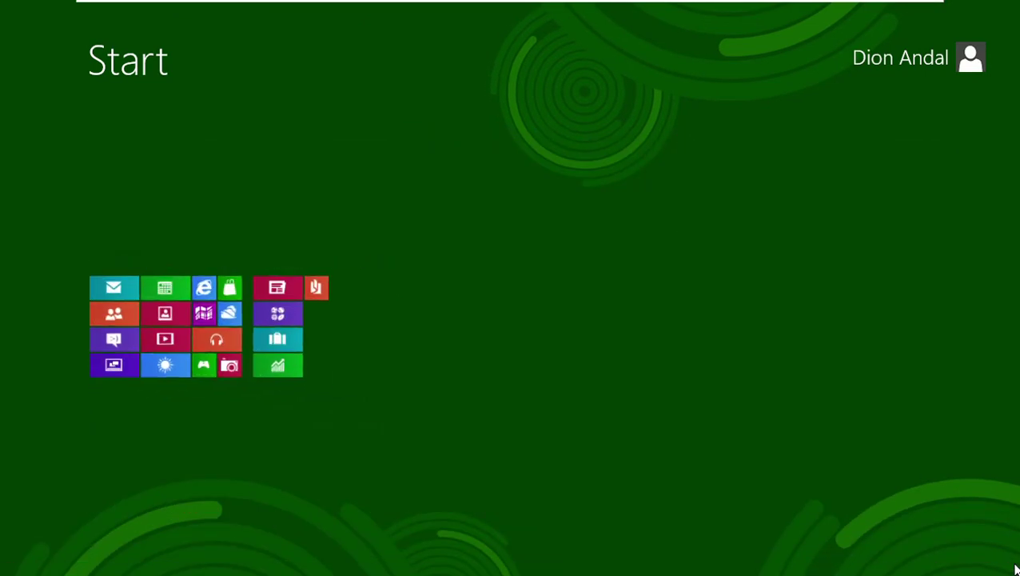
click(198, 305)
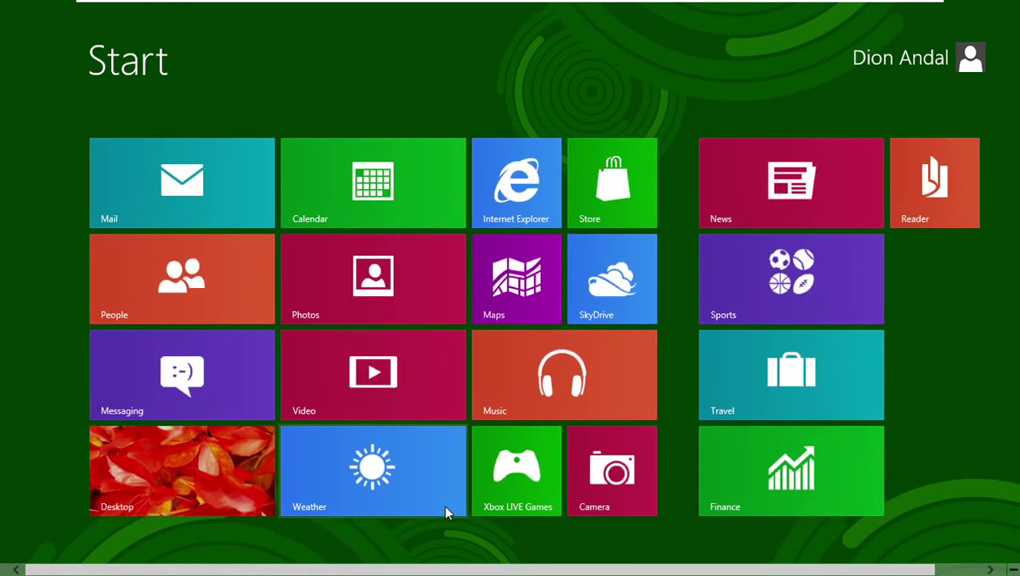
- Open PC settings, review the Start screen options under Personalize, and return to the Start screen
click(1004, 452)
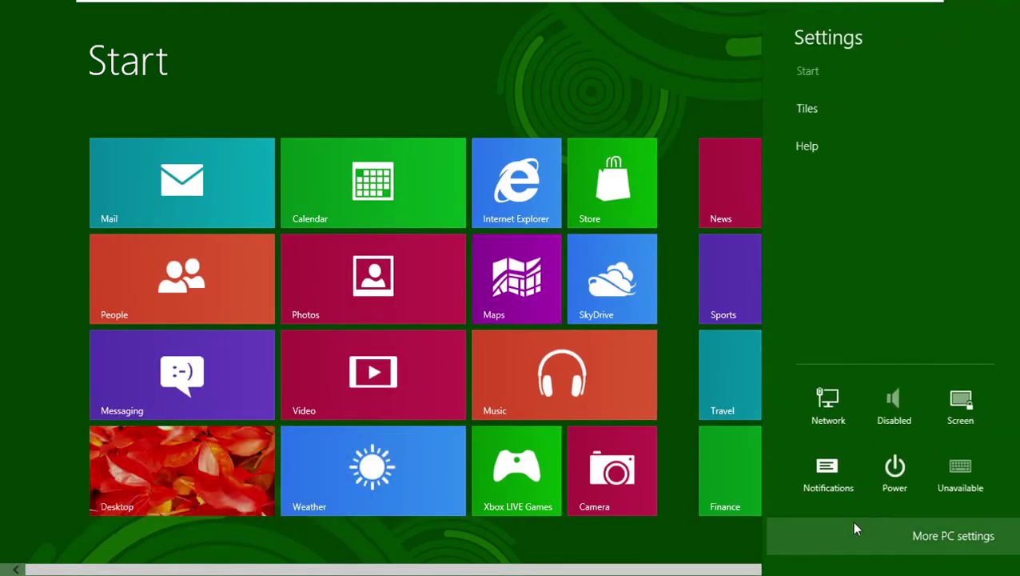
click(854, 523)
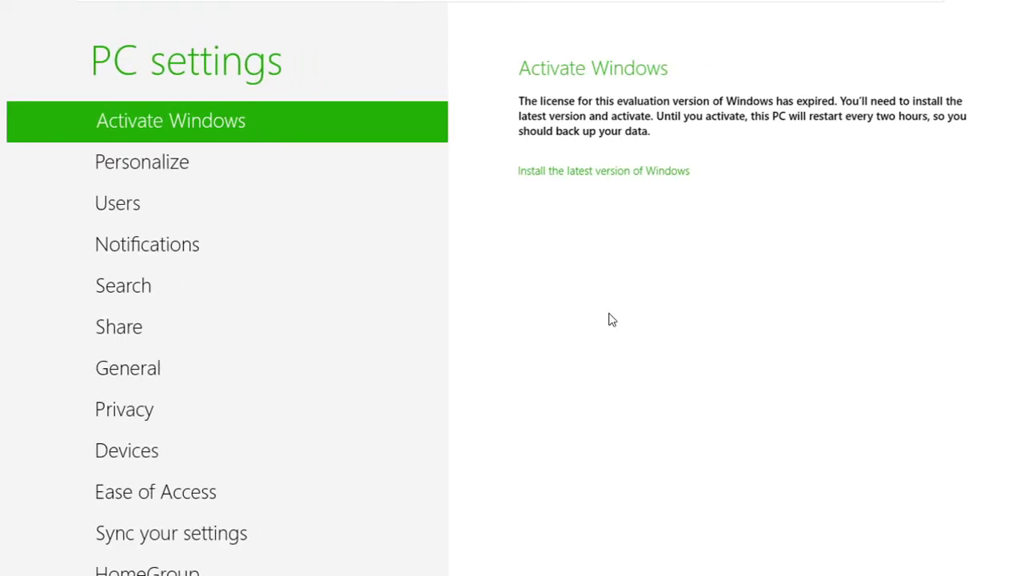
click(276, 164)
click(678, 69)
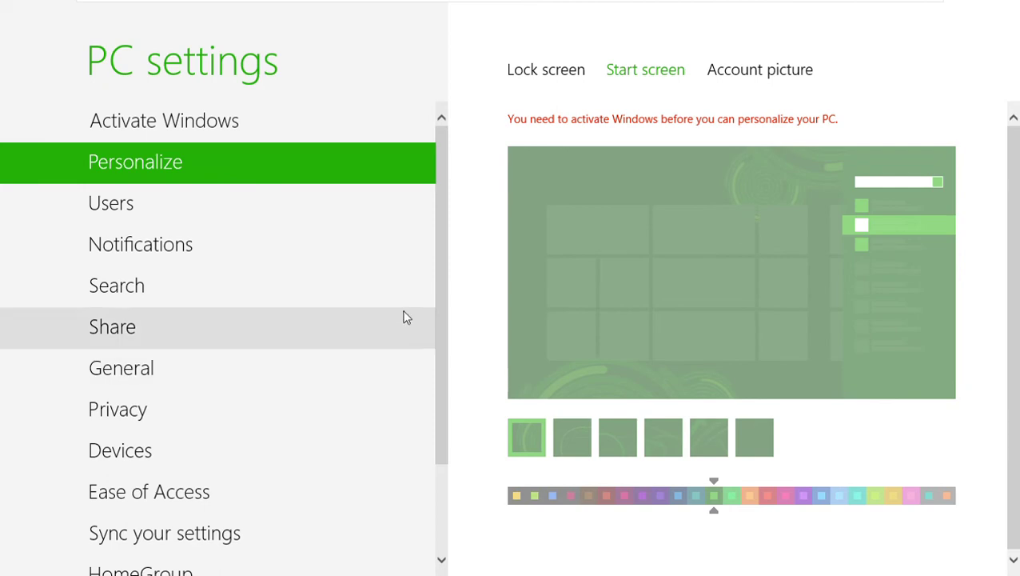
scroll(450, 308, down, 1)
scroll(460, 321, up, 1)
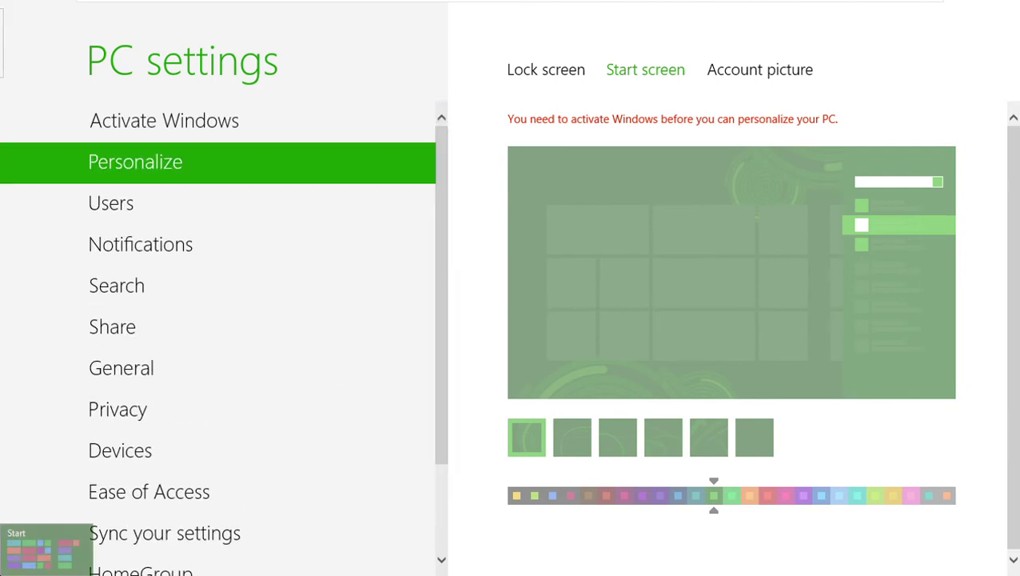
click(24, 552)
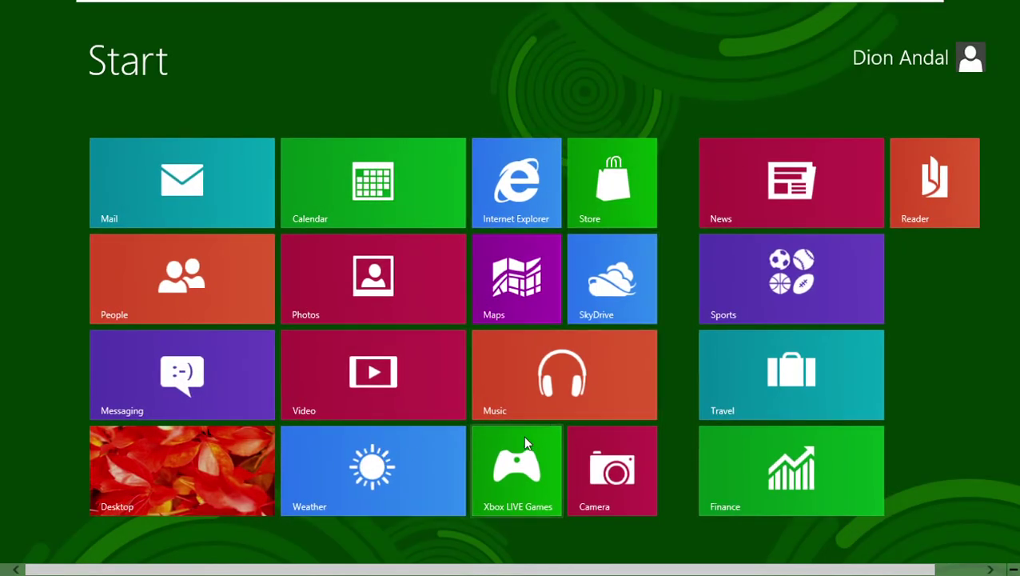
- Open the Video app to view its library and return to the desktop
click(433, 371)
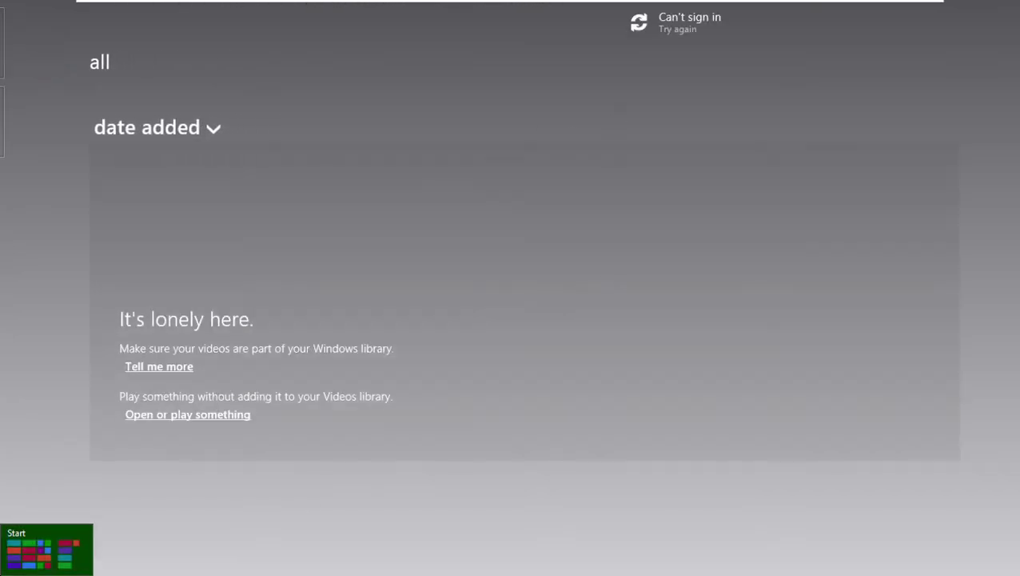
click(24, 552)
click(268, 434)
- Open the desktop's Personalization settings and the Taskbar Properties dialog from there
right_click(353, 278)
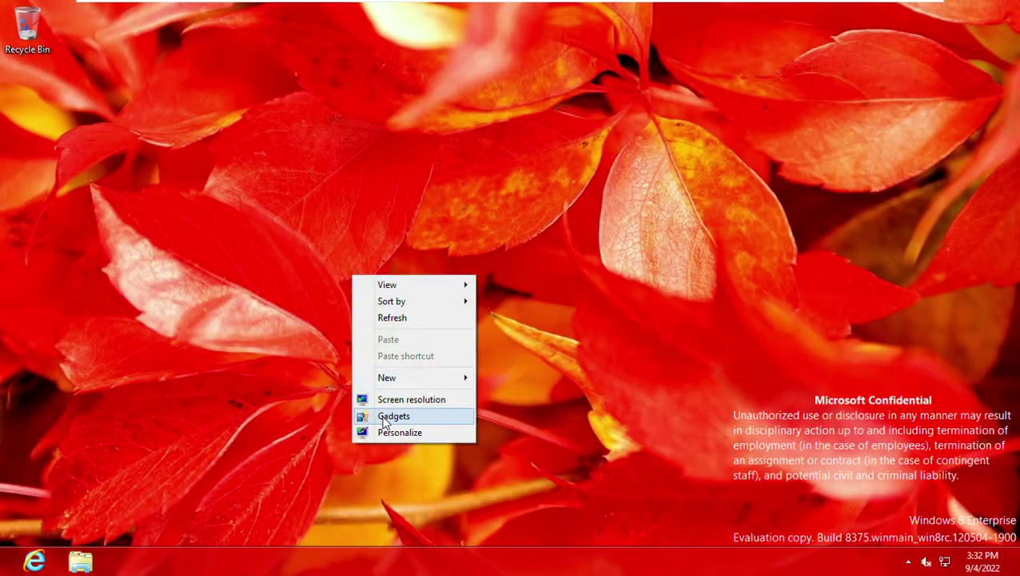
mouse_move(432, 377)
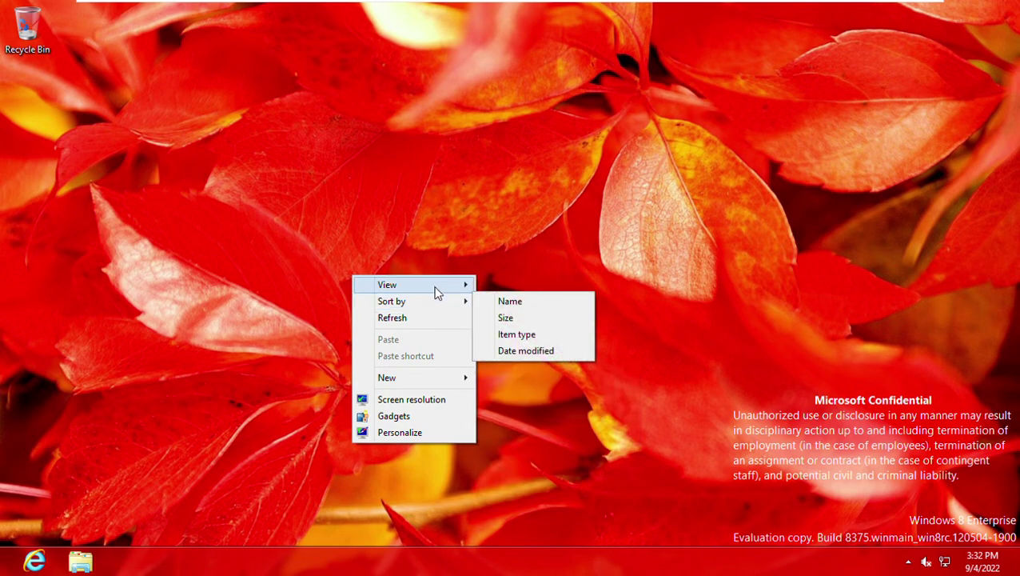
click(452, 439)
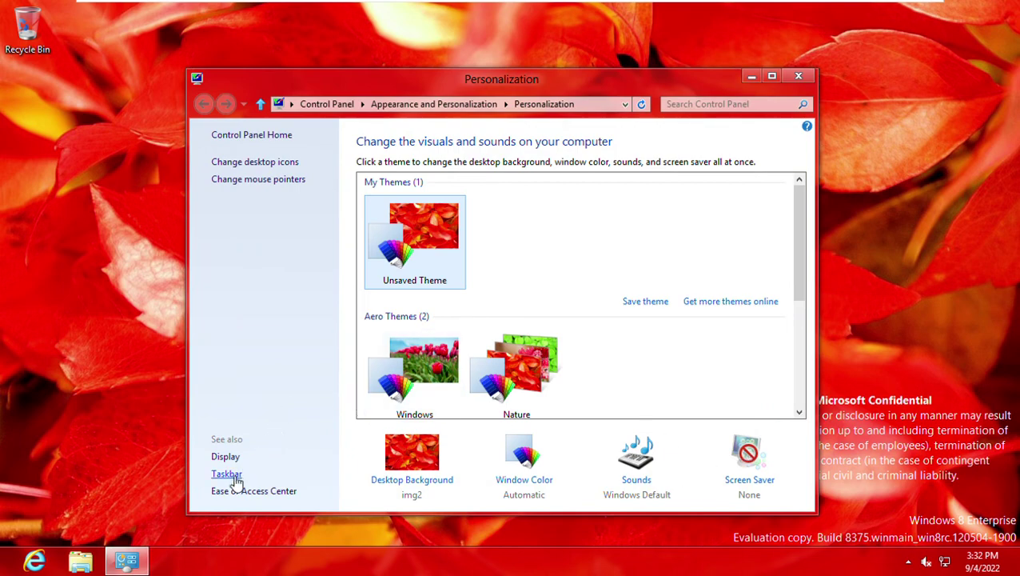
click(227, 474)
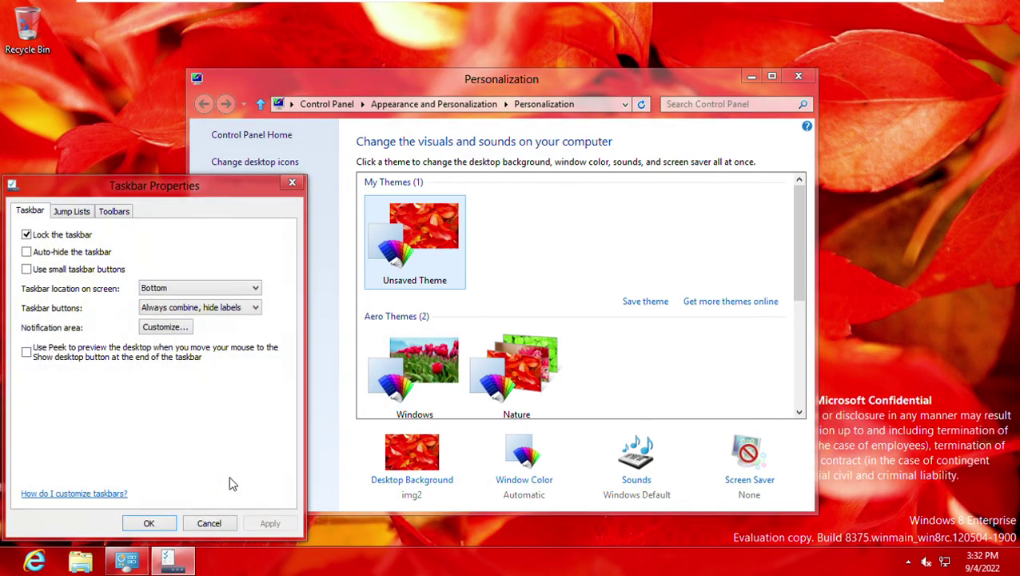
- Apply the Left taskbar location on screen, followed by the Right location
click(206, 287)
click(204, 312)
click(269, 522)
click(214, 288)
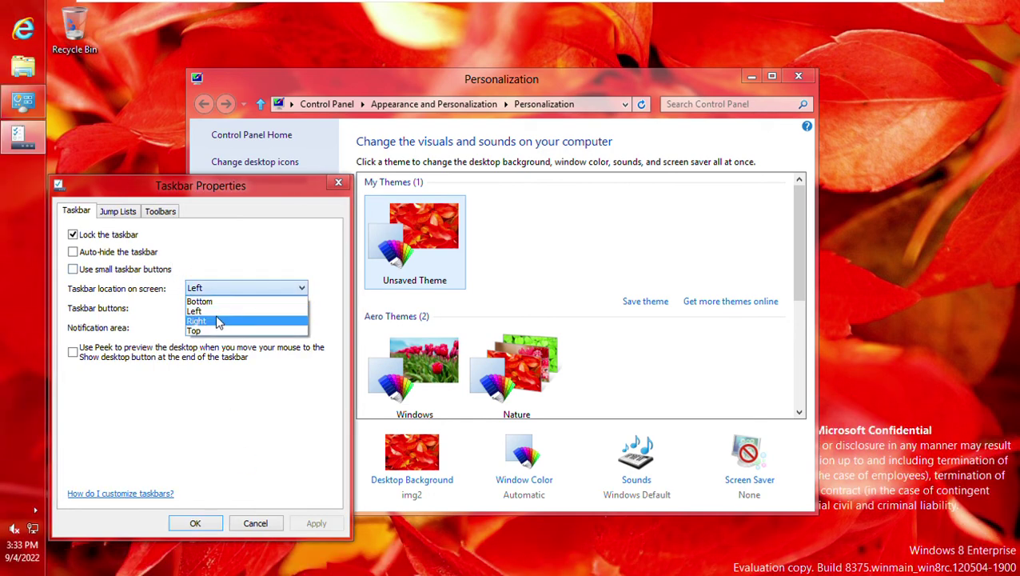
click(219, 321)
click(314, 523)
- Apply the Top taskbar location on screen, and return the taskbar to the Bottom location
click(282, 287)
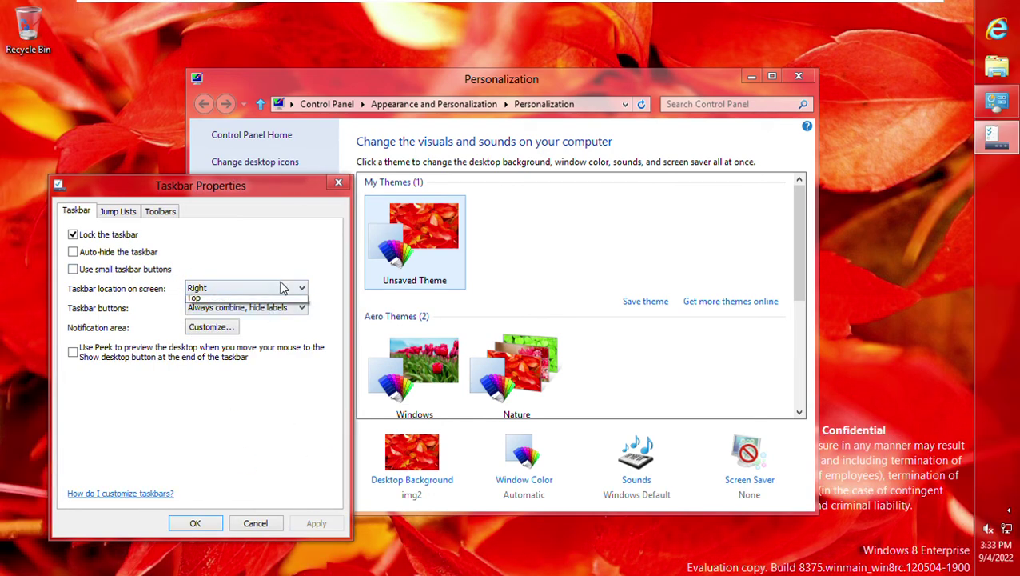
click(258, 332)
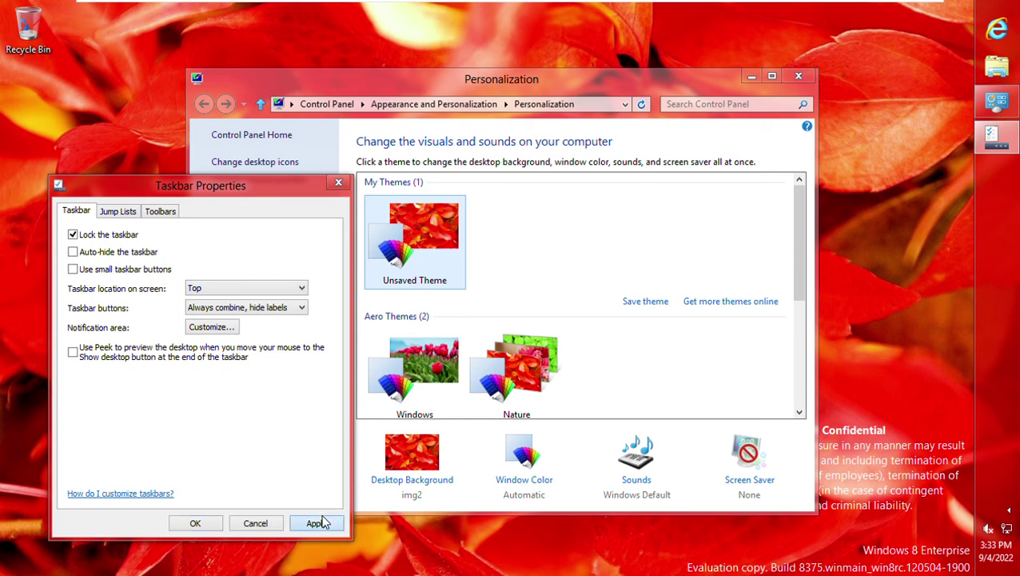
click(323, 523)
click(276, 287)
click(274, 302)
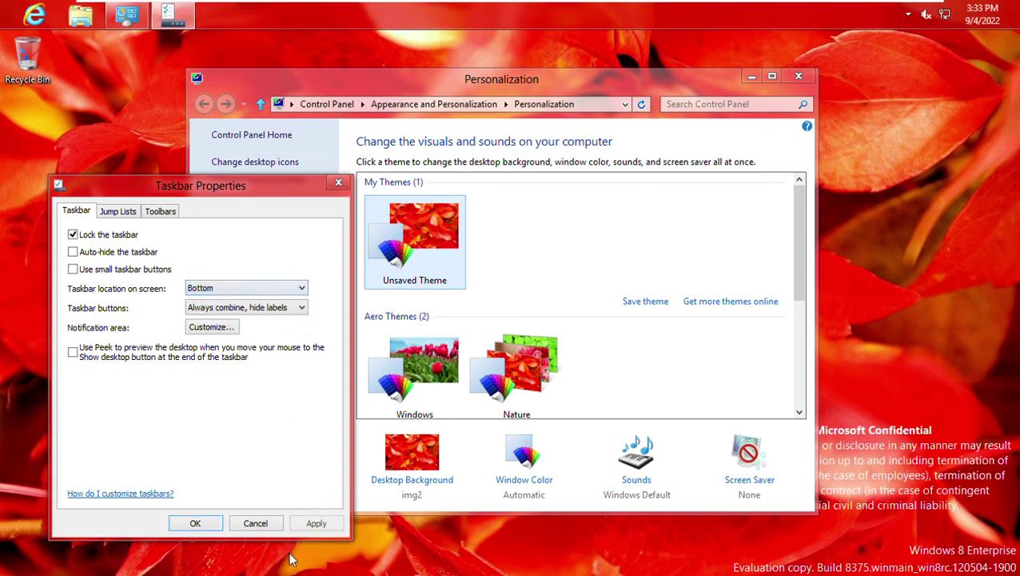
click(317, 523)
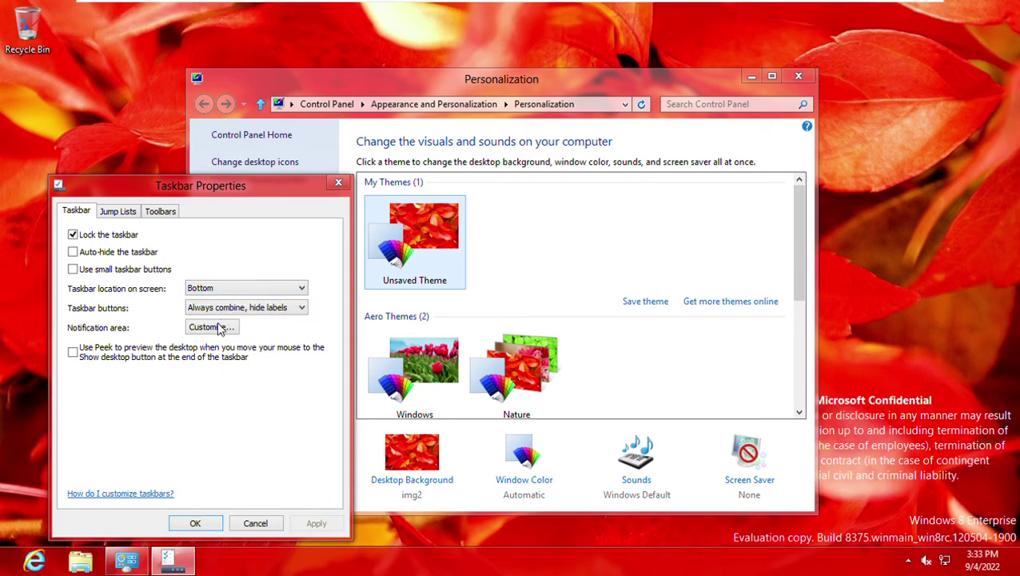
- Apply small taskbar buttons, and turn the option back off
click(120, 268)
click(309, 522)
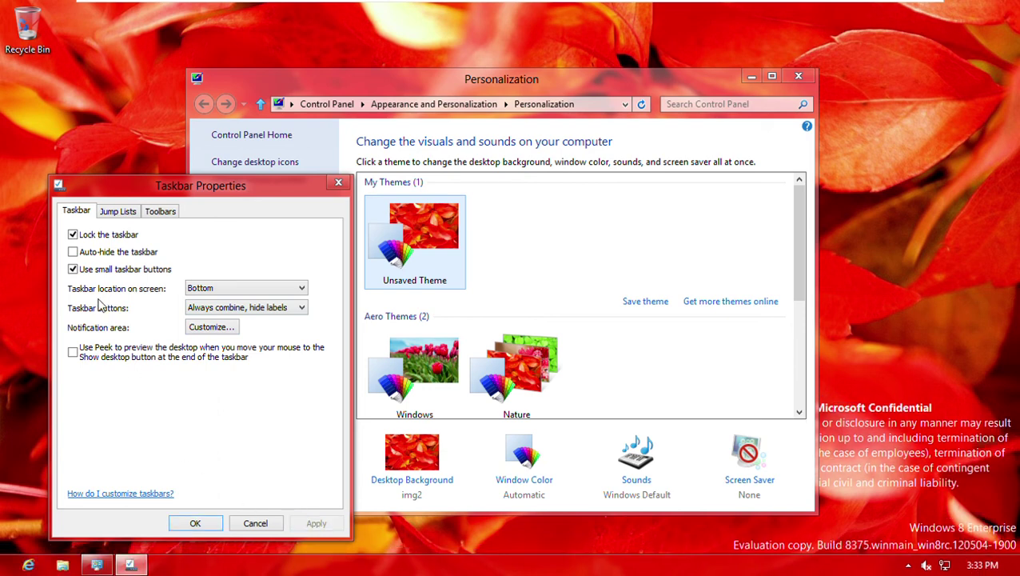
click(88, 272)
click(316, 520)
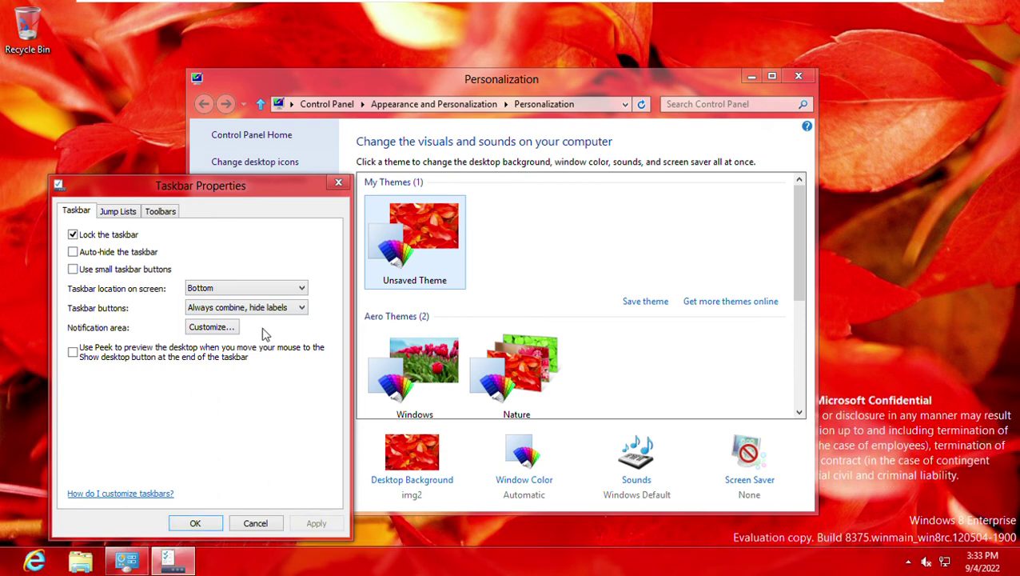
- Apply "Combine when taskbar is full" to the taskbar buttons, followed by "Never combine"
click(267, 308)
click(247, 323)
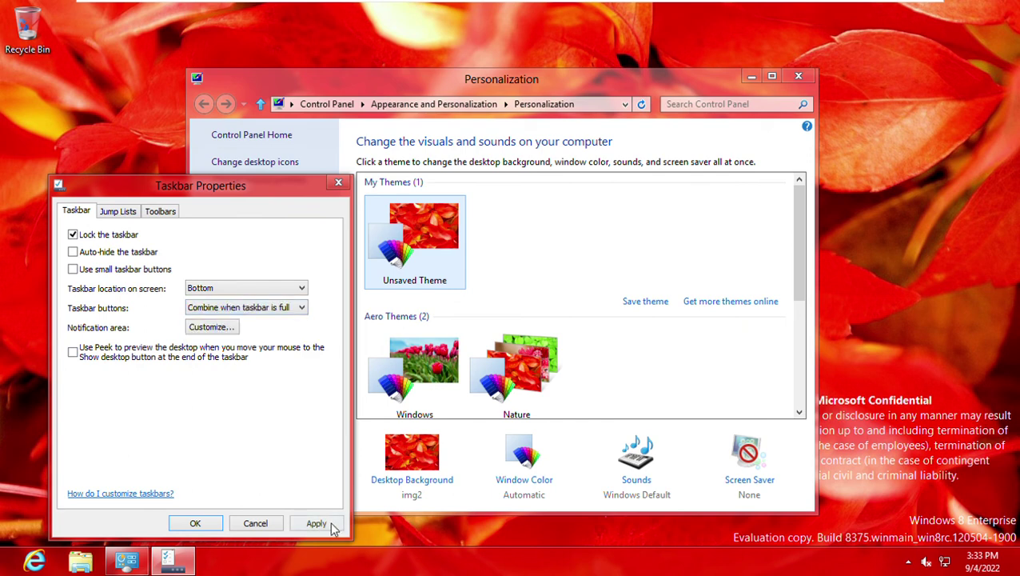
click(328, 524)
click(280, 312)
click(280, 341)
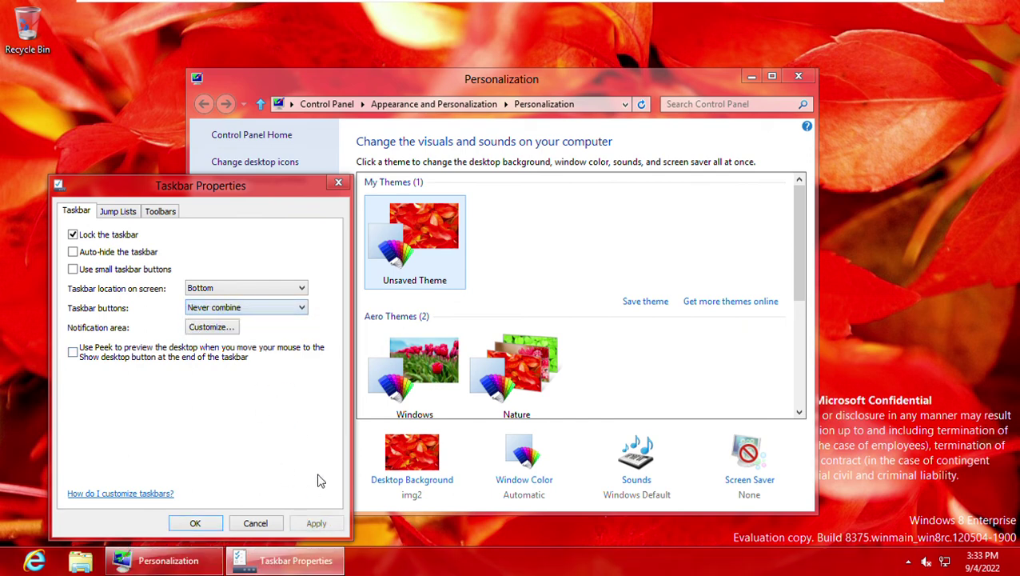
click(316, 523)
- Set the taskbar buttons back to "Always combine, hide labels" and apply it
click(290, 310)
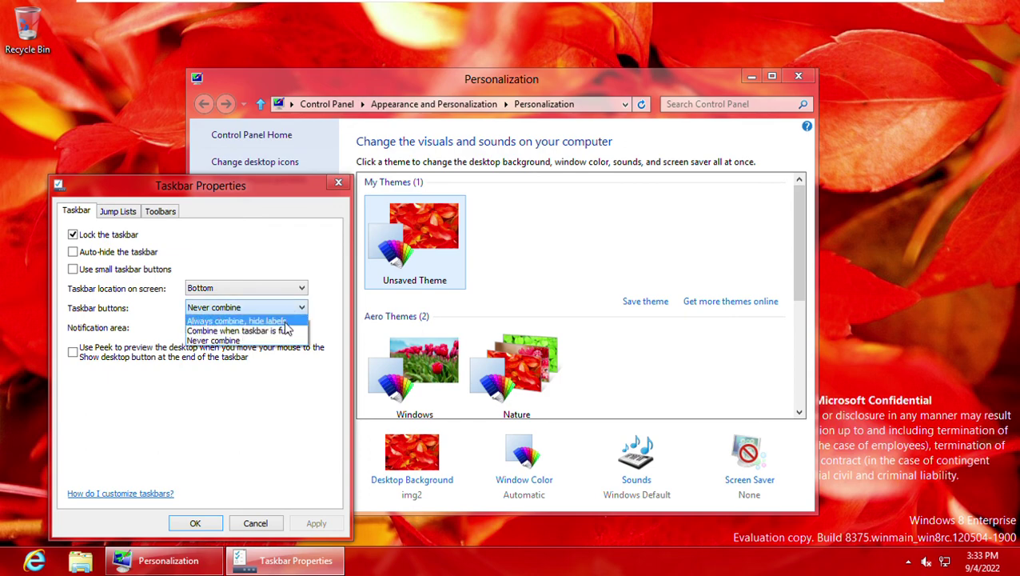
click(264, 319)
click(316, 522)
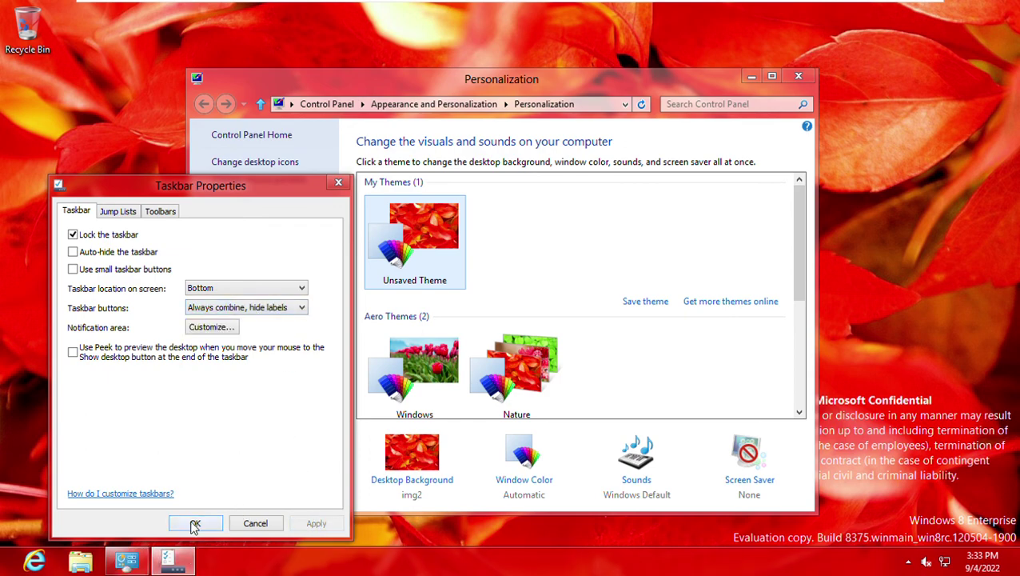